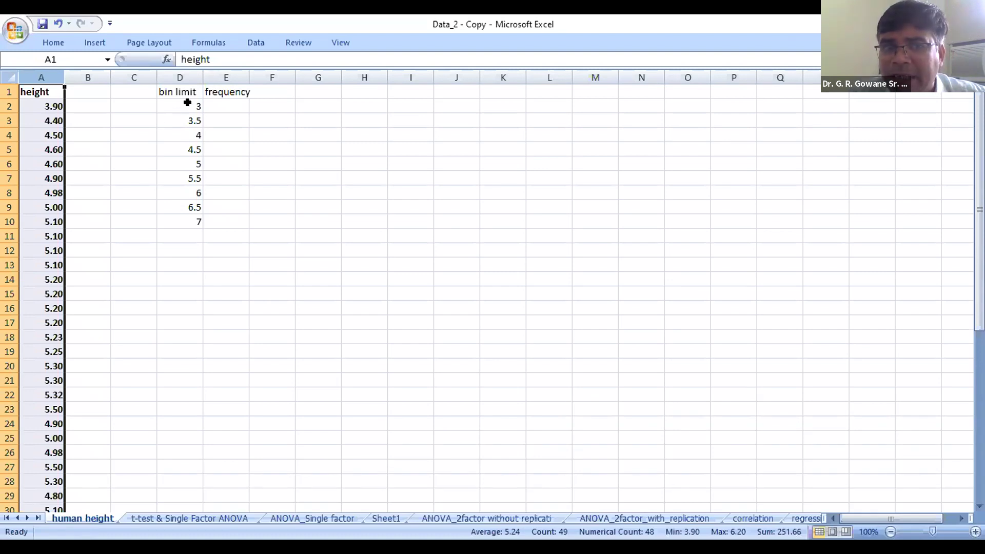
Fill the bin limit column, including its header, in D1:D10 with yellow.
left_click_drag(188, 103, 195, 219)
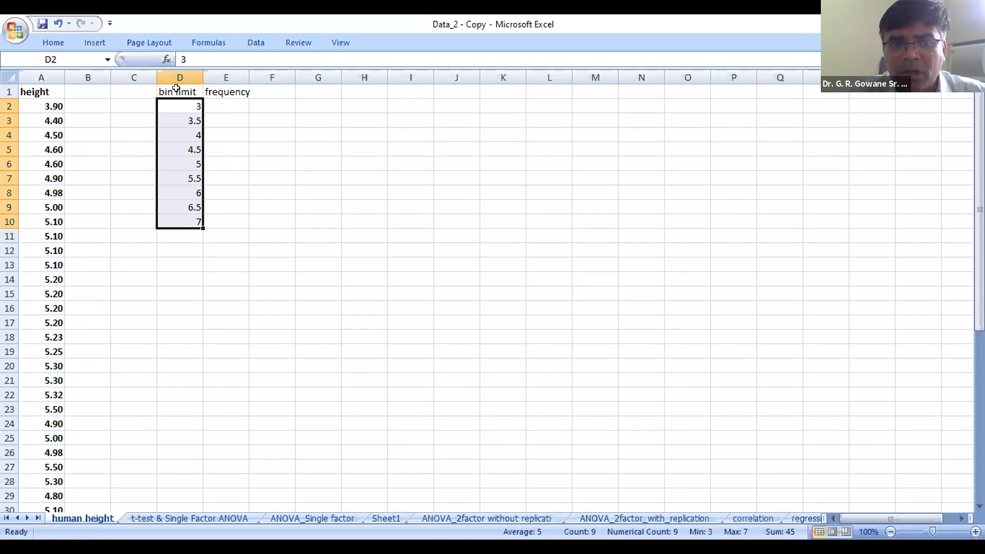
left_click_drag(176, 88, 183, 222)
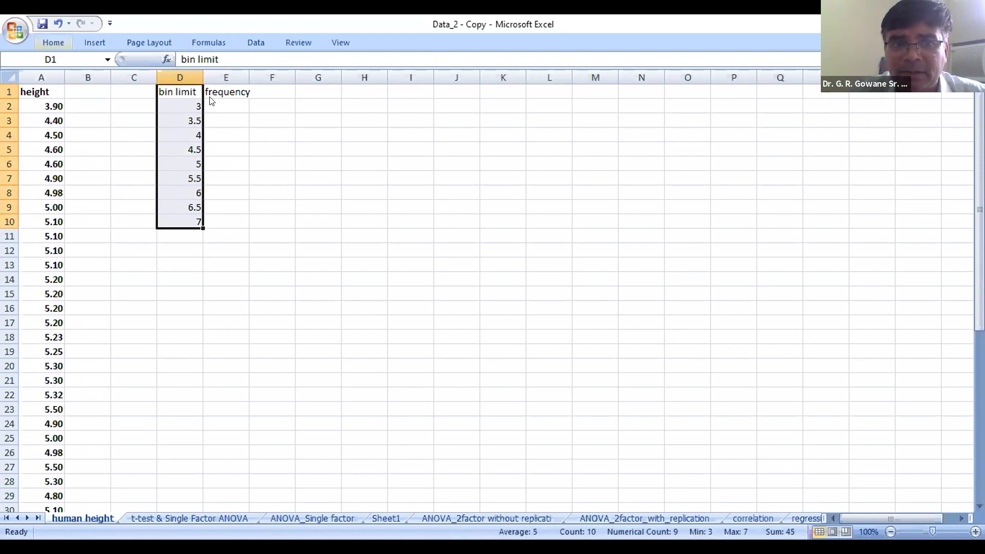
left_click(40, 39)
left_click(212, 88)
left_click(225, 92)
Enter =FREQUENCY(A2:A49,D2:D10) in E2 as an array formula.
left_click(227, 103)
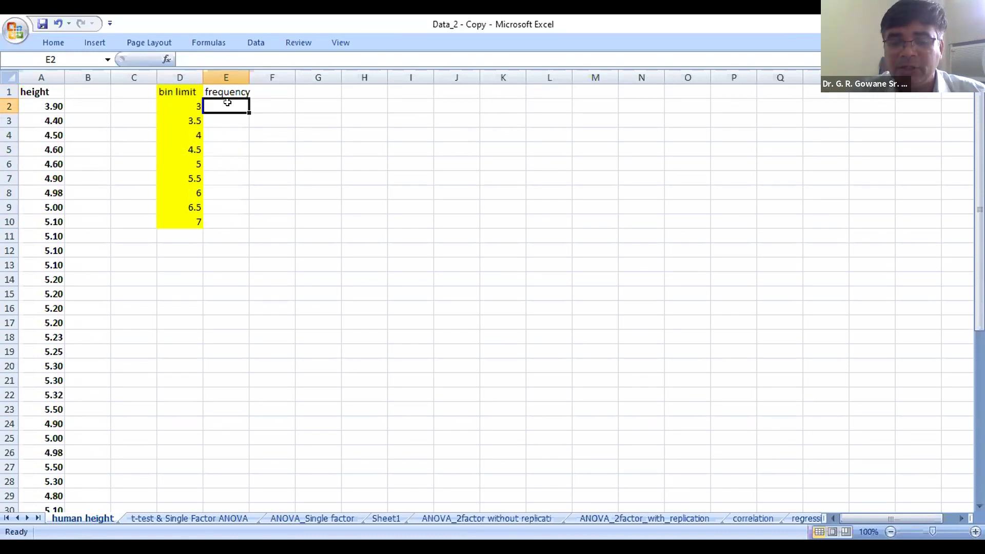
type("=")
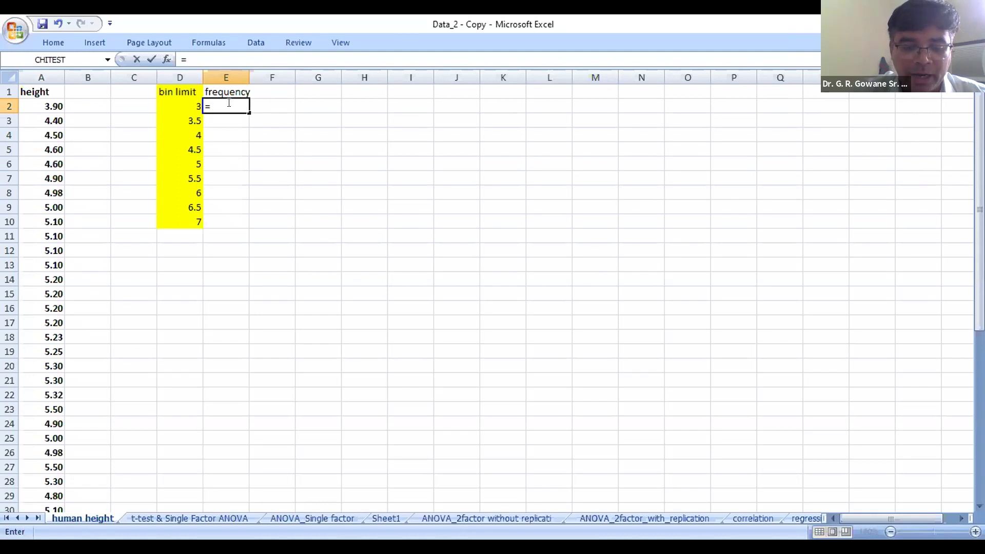
type("frequency")
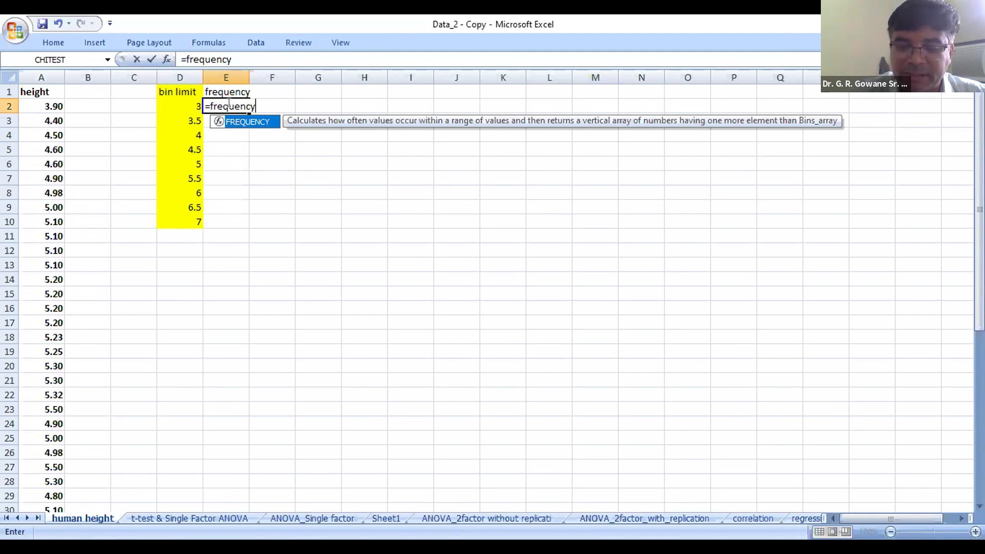
type("(")
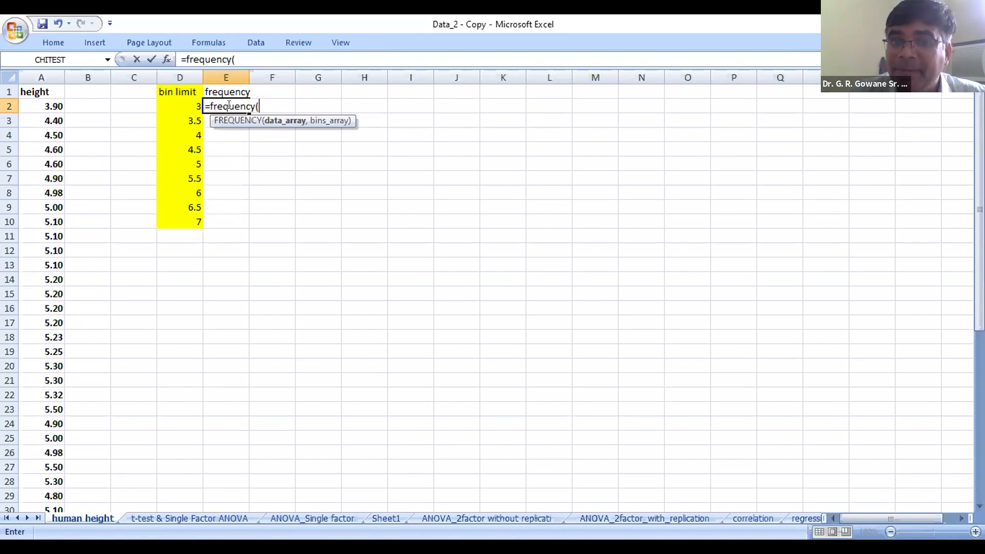
left_click(31, 104)
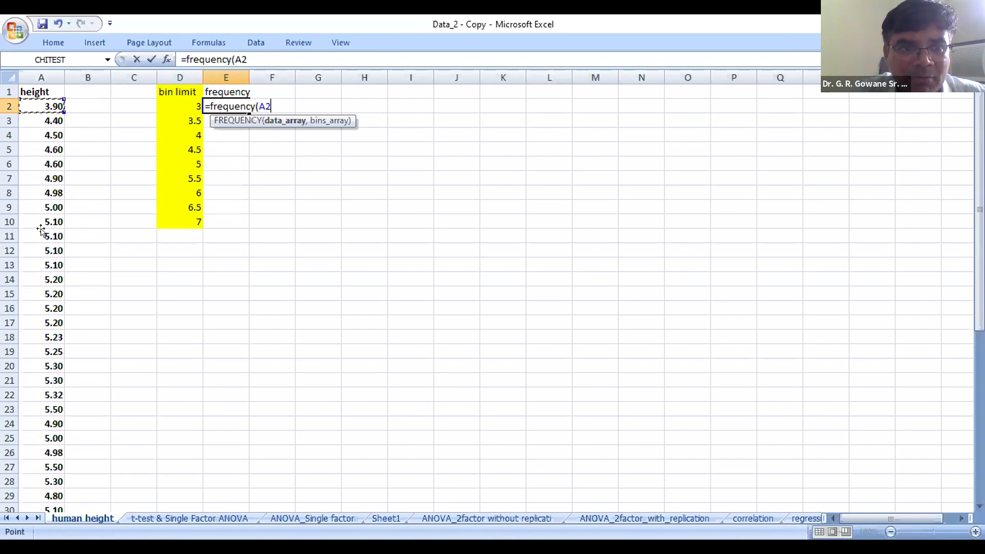
left_click_drag(41, 107, 26, 482)
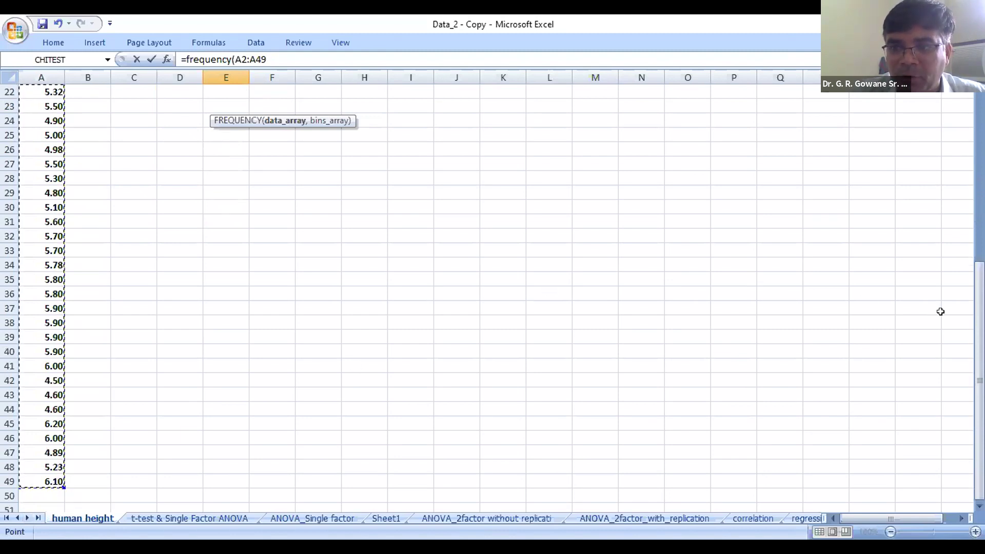
left_click_drag(979, 493, 979, 324)
type(",")
left_click_drag(177, 105, 178, 124)
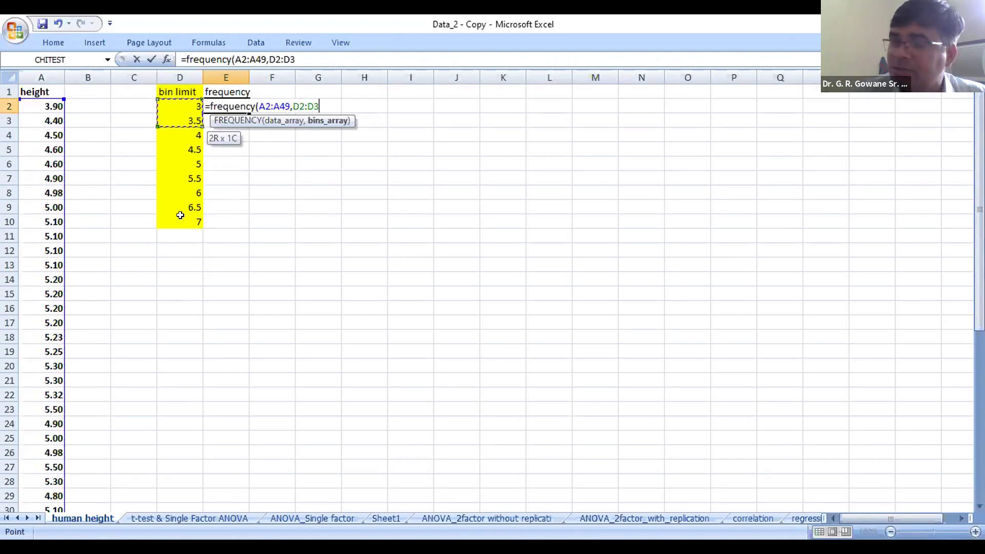
left_click_drag(180, 215, 180, 215)
type(")")
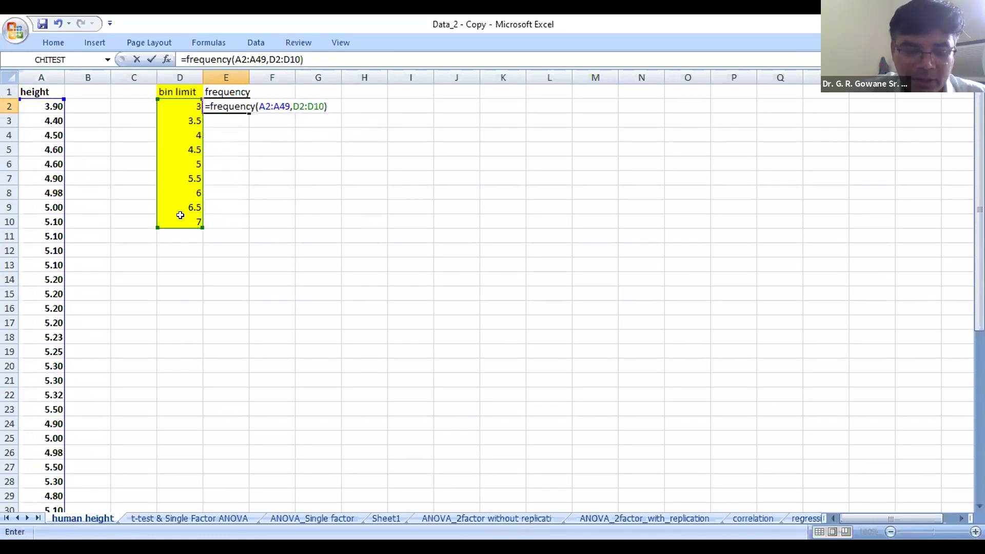
key("ctrl+shift+Return")
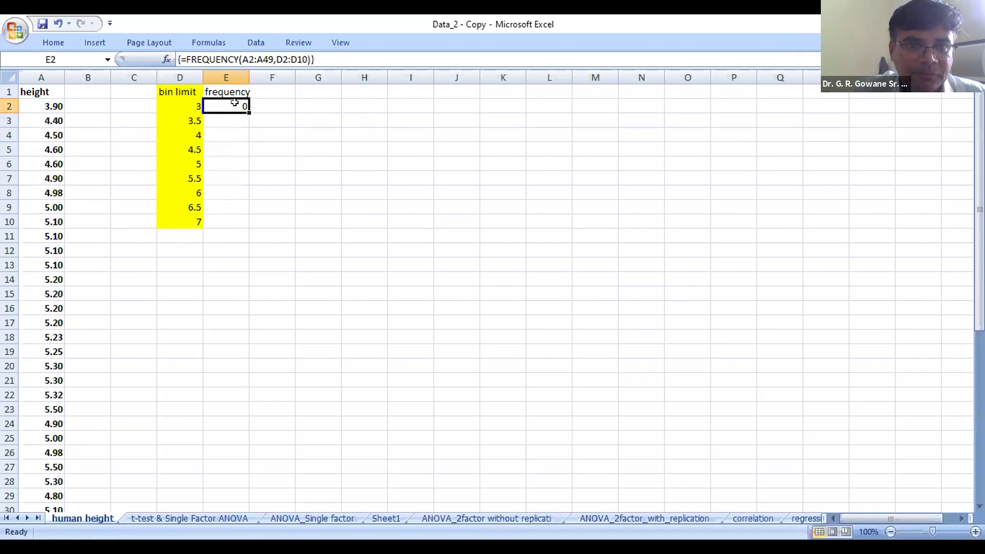
Extend the FREQUENCY array formula from E2 over the range E2:E10.
left_click_drag(234, 103, 224, 222)
left_click_drag(228, 102, 225, 222)
left_click(319, 58)
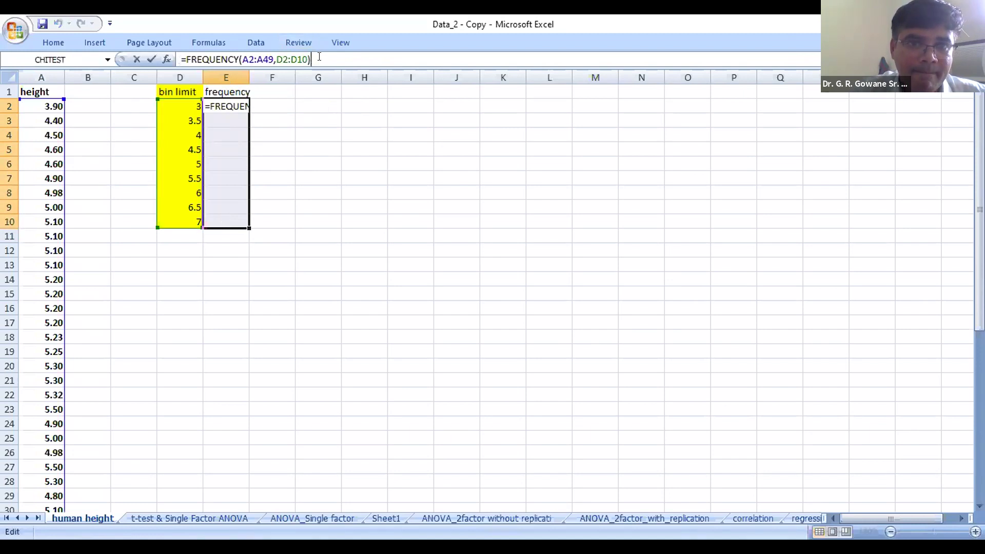
key("ctrl+shift+Return")
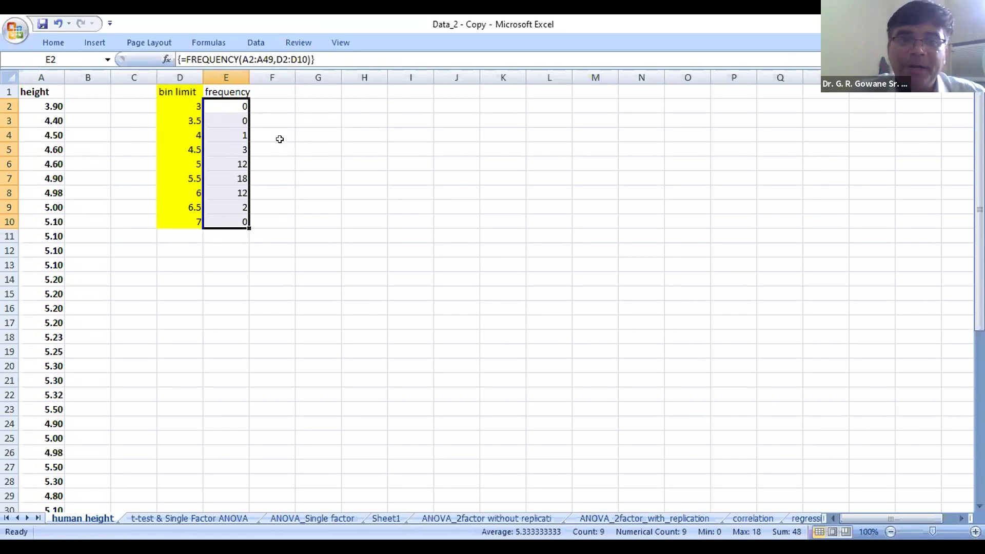
Examine the frequency for each bin limit, cell by cell from E2 to E10.
left_click(224, 103)
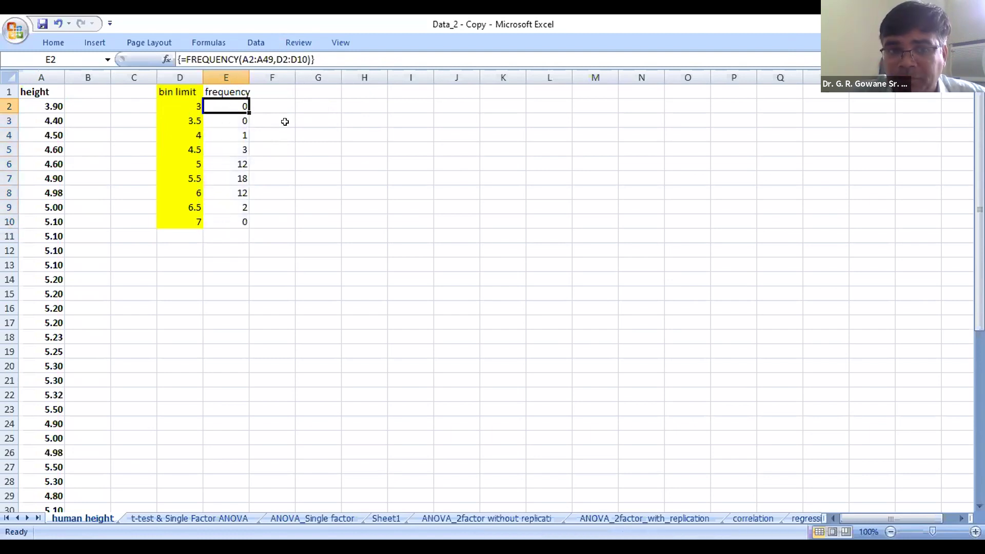
left_click(213, 123)
left_click(213, 134)
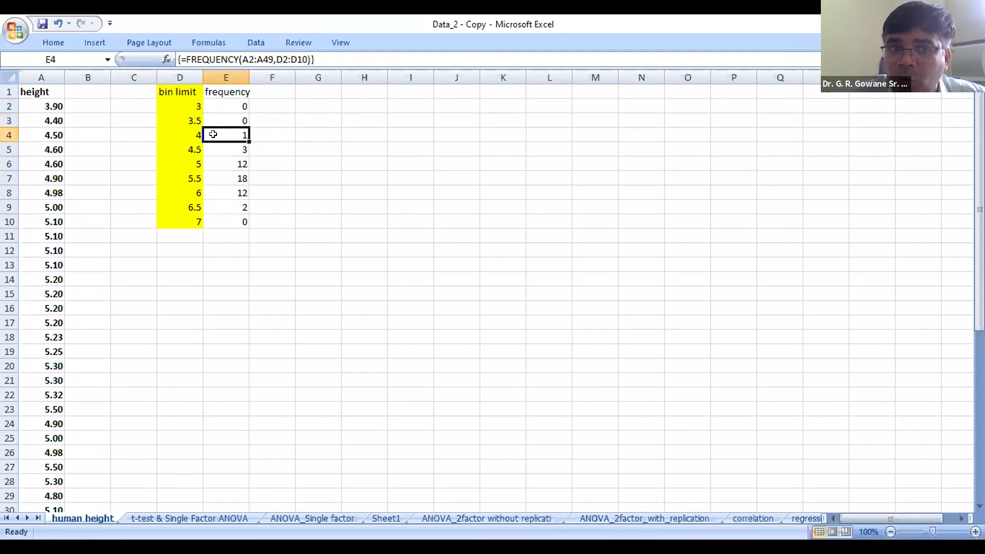
left_click(213, 147)
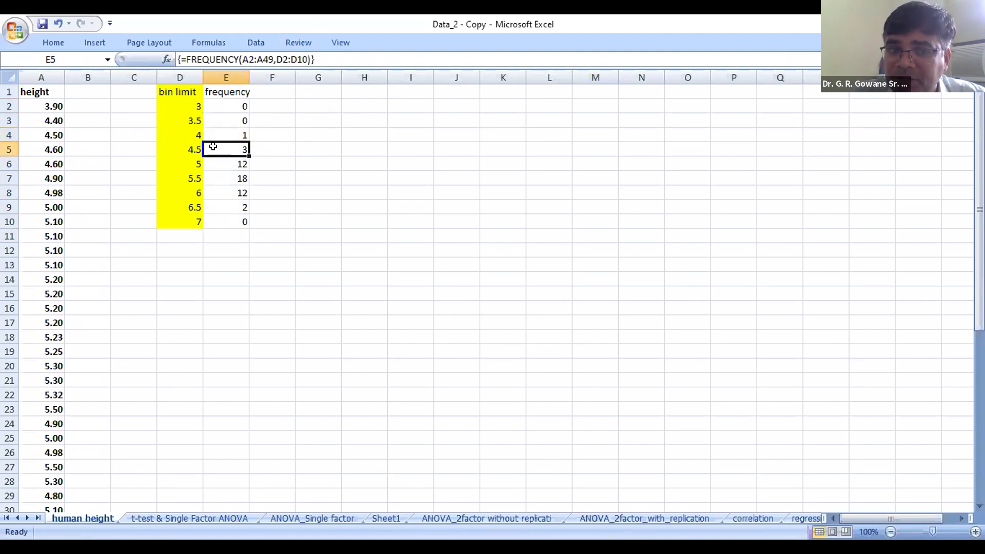
left_click(213, 162)
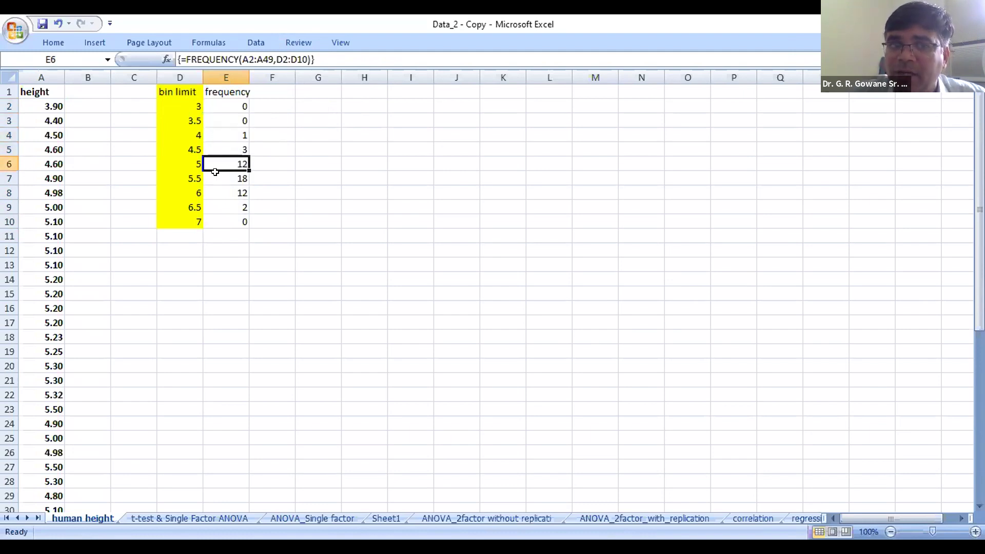
left_click(215, 176)
left_click(215, 187)
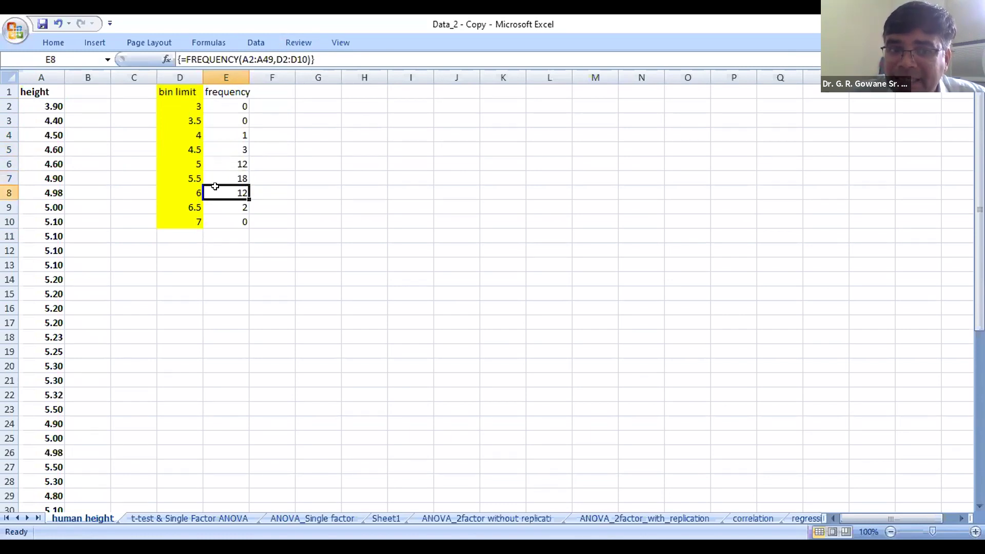
left_click(215, 205)
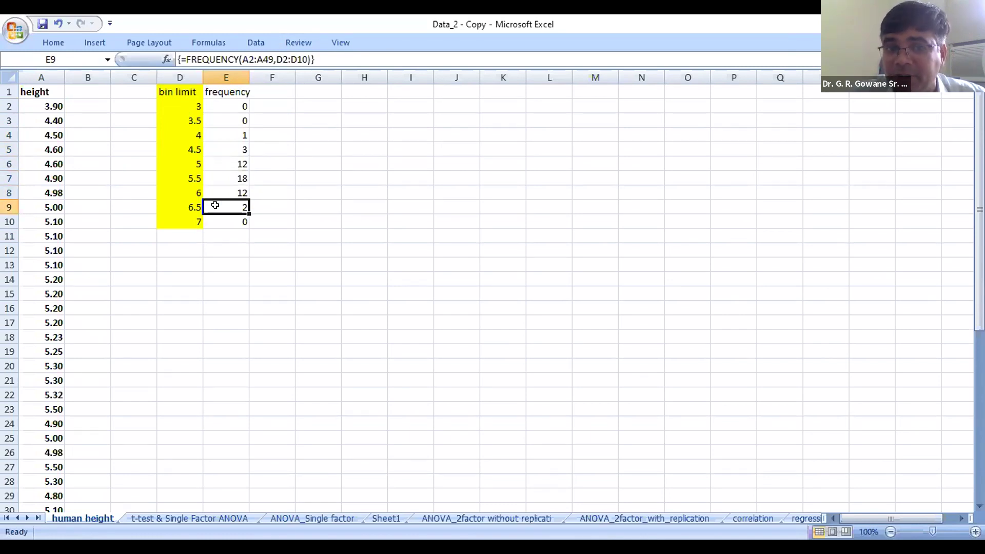
left_click(215, 219)
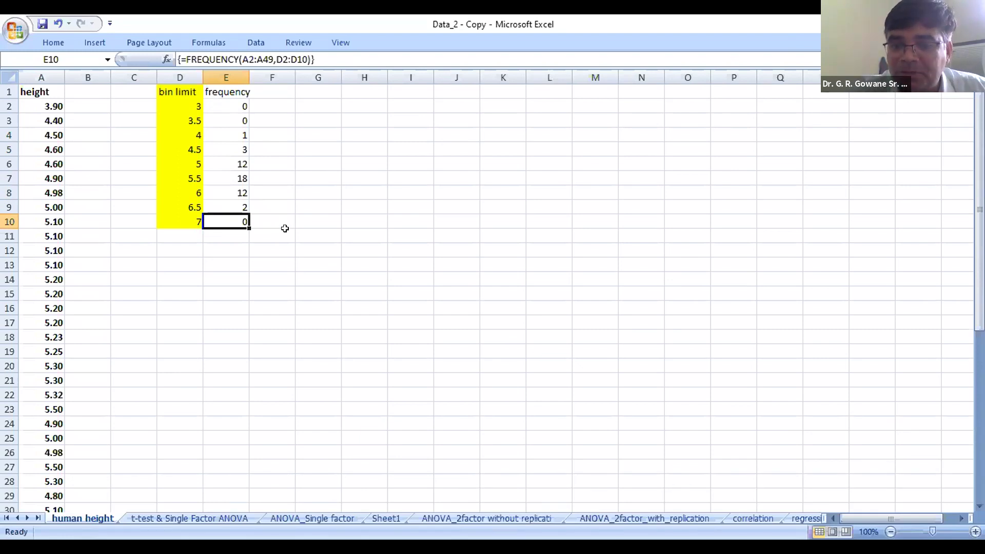
Insert a scatter chart with smooth lines and markers from D1:E10 and place it beside the frequency table.
left_click(177, 91)
left_click_drag(177, 91, 225, 220)
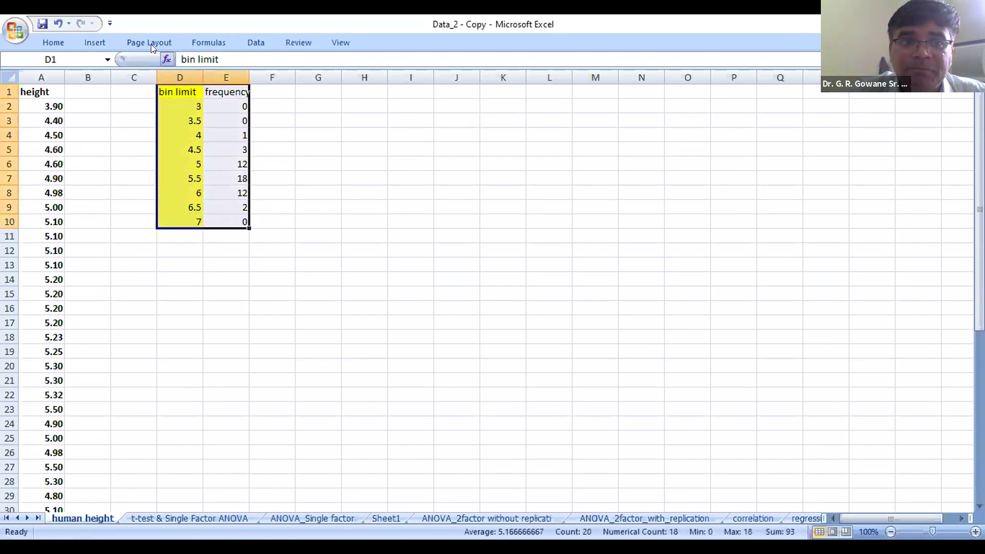
left_click(94, 41)
left_click(393, 72)
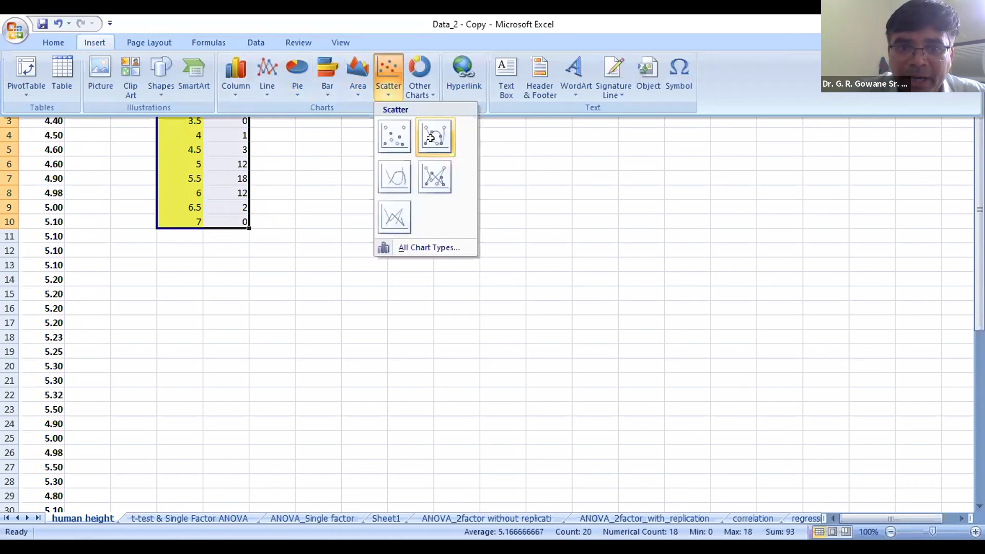
left_click(430, 142)
left_click_drag(609, 198, 568, 106)
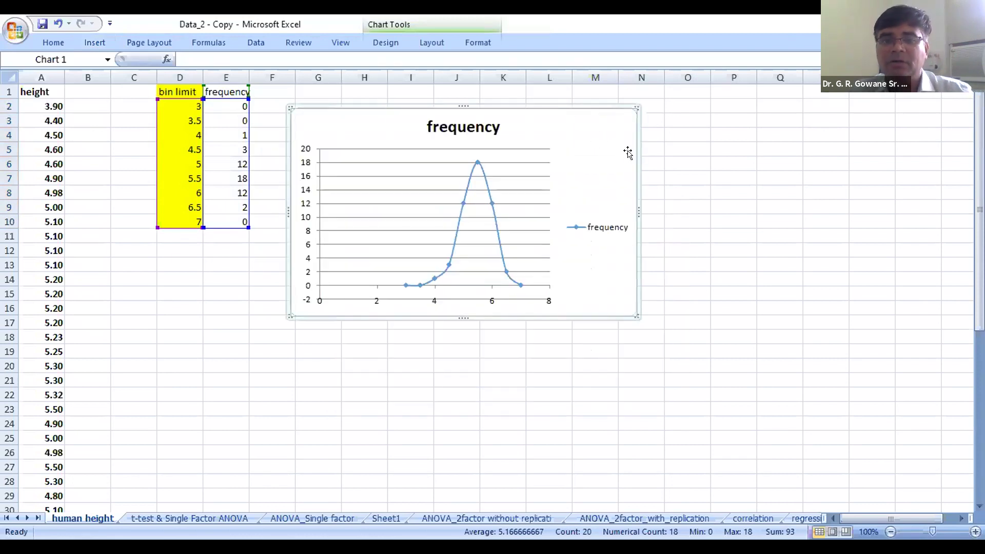
Delete the frequency chart's legend and change the chart type to clustered column.
left_click(594, 218)
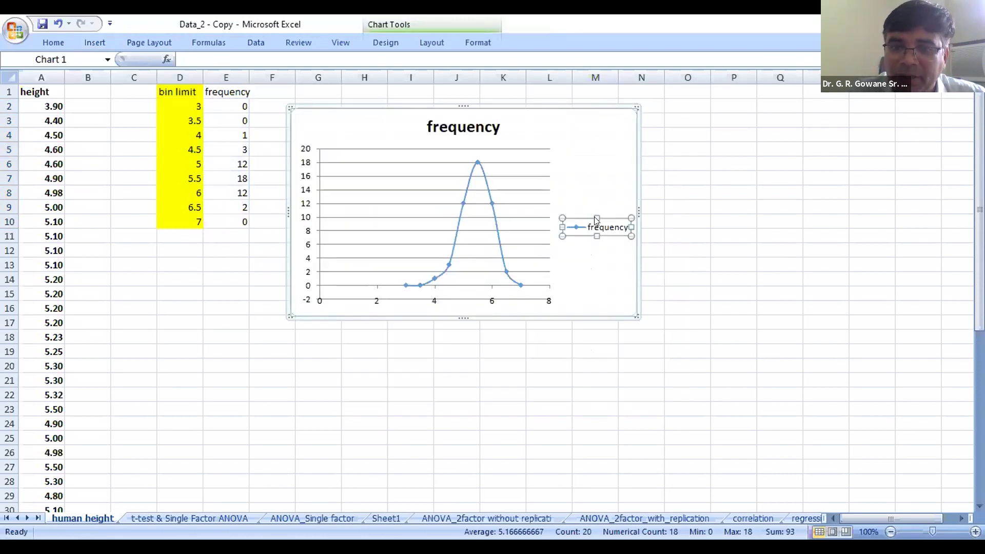
key("Delete")
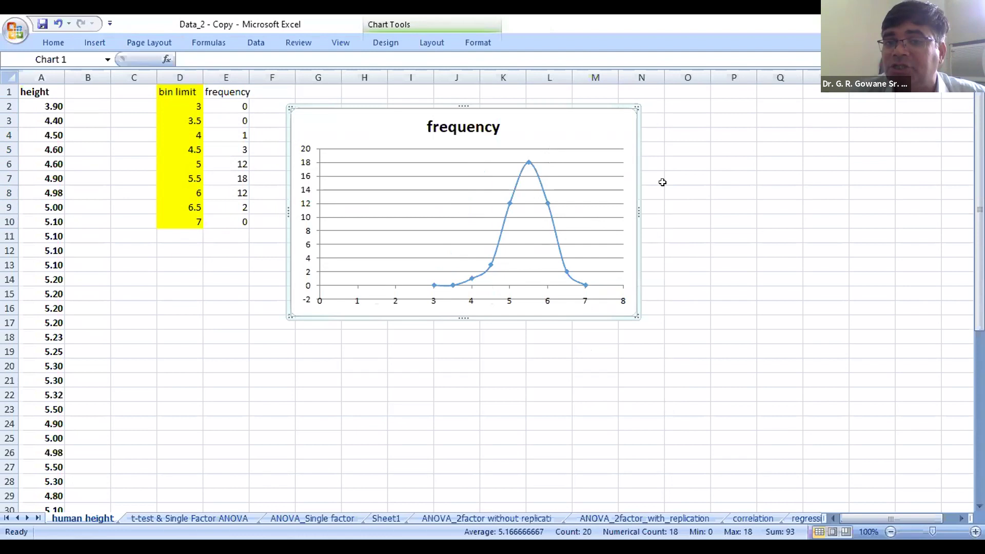
left_click(547, 199)
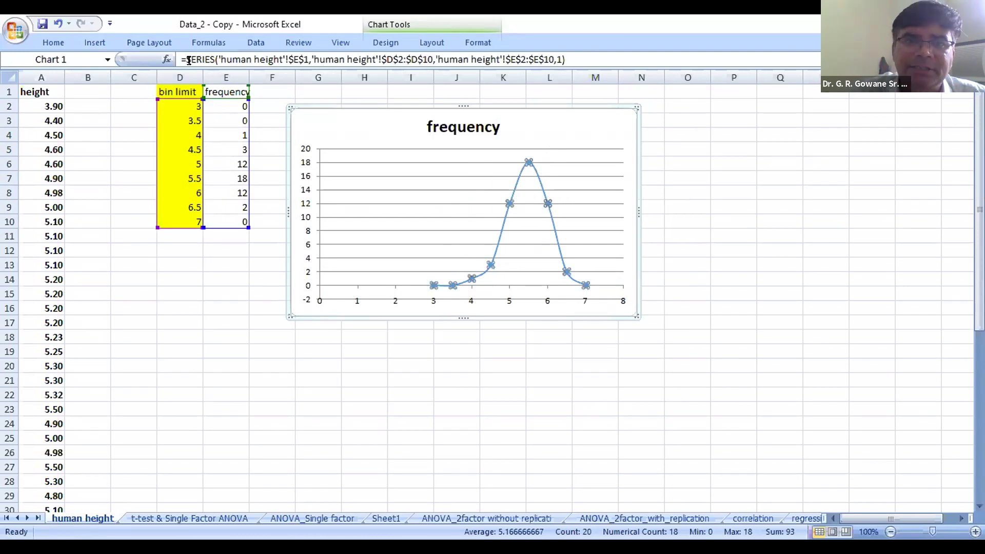
left_click(431, 42)
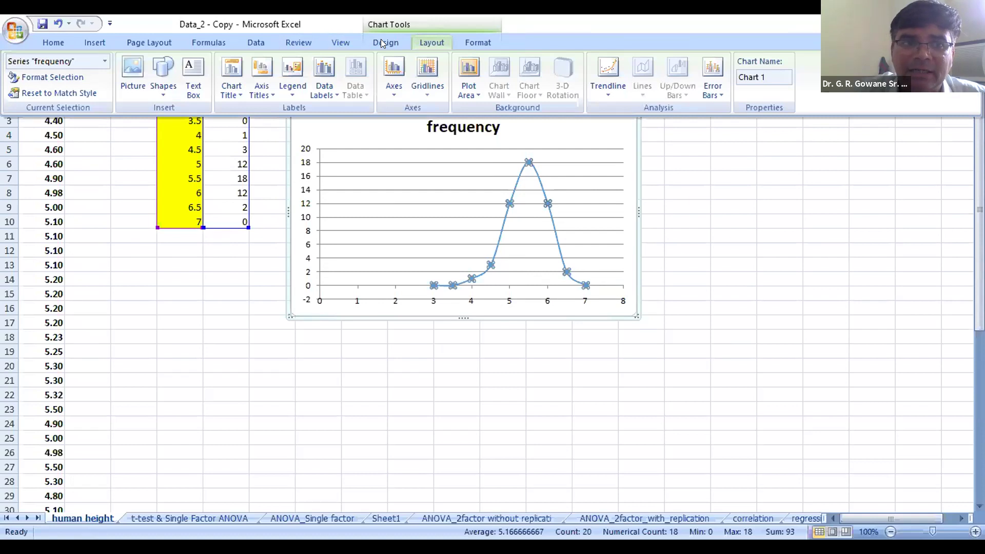
left_click(382, 42)
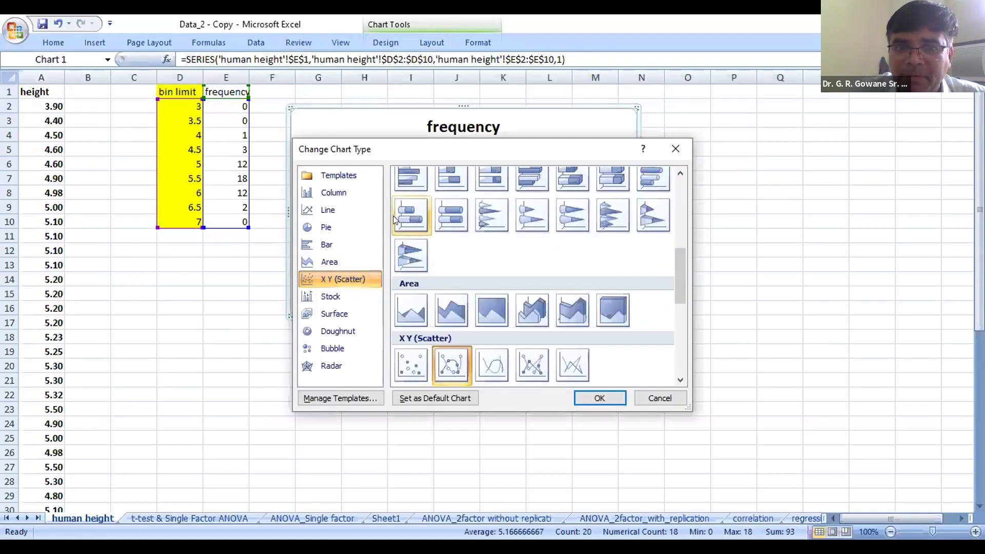
left_click(311, 190)
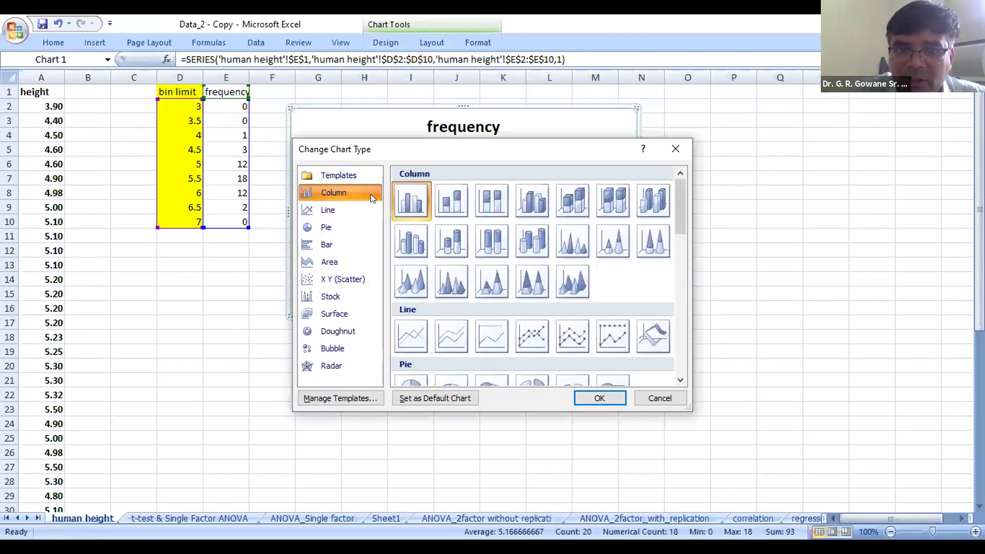
left_click(598, 400)
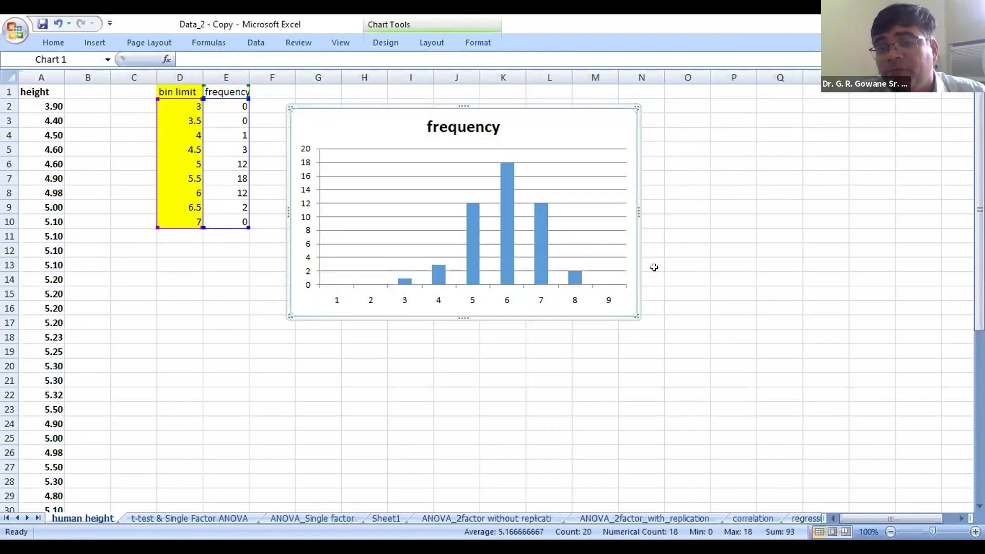
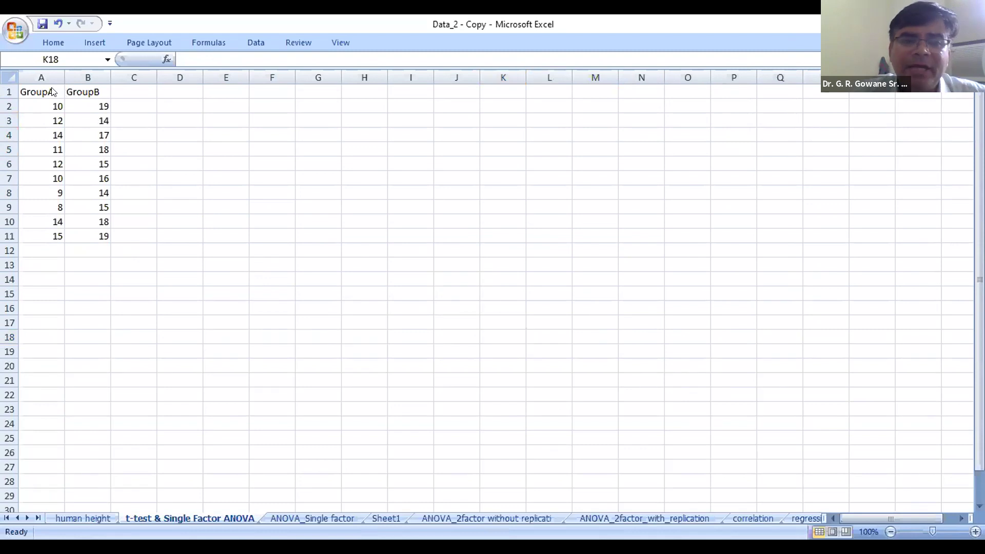
Fill the GroupA and GroupB data in A1:B11 with yellow and make it bold.
left_click_drag(52, 92, 101, 233)
left_click(46, 45)
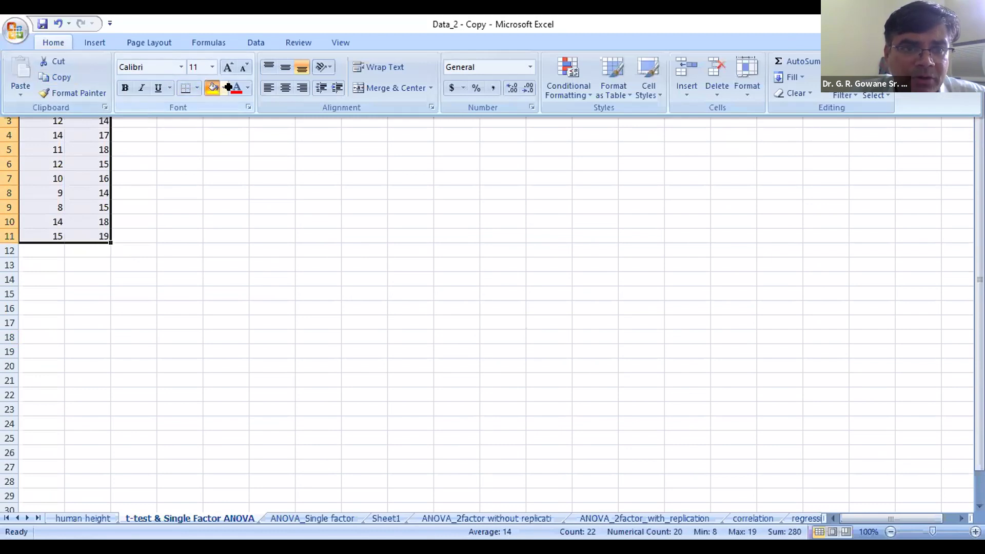
left_click(212, 87)
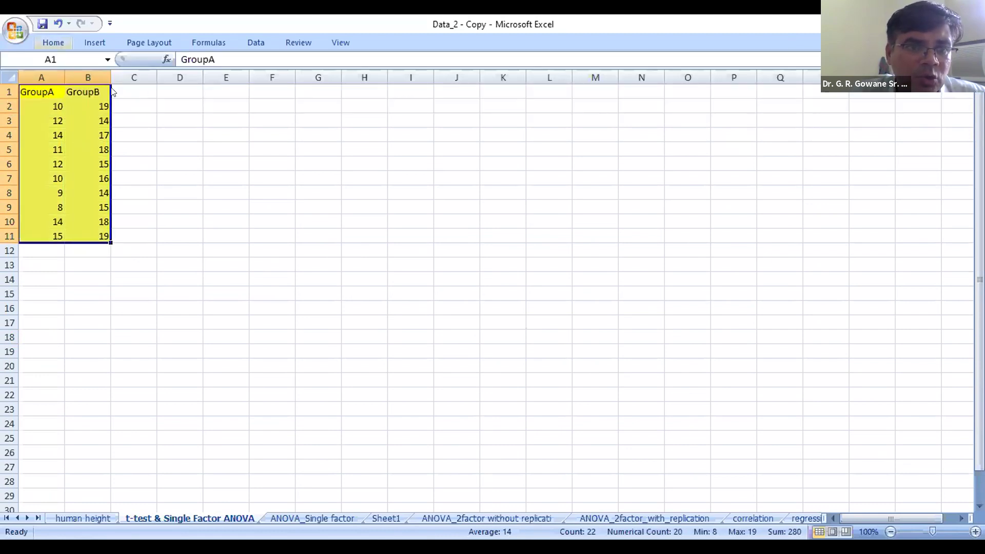
left_click(58, 43)
left_click(122, 87)
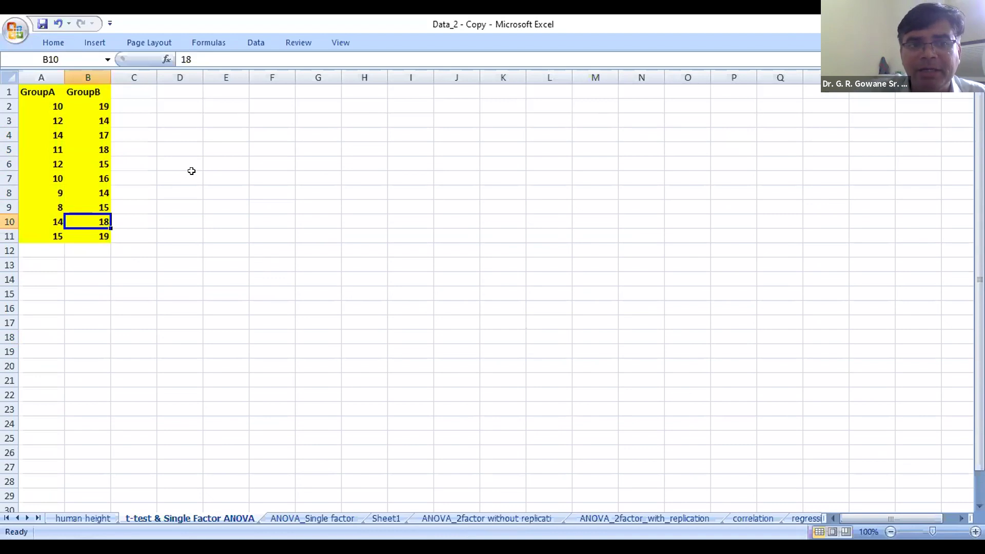
left_click(50, 244)
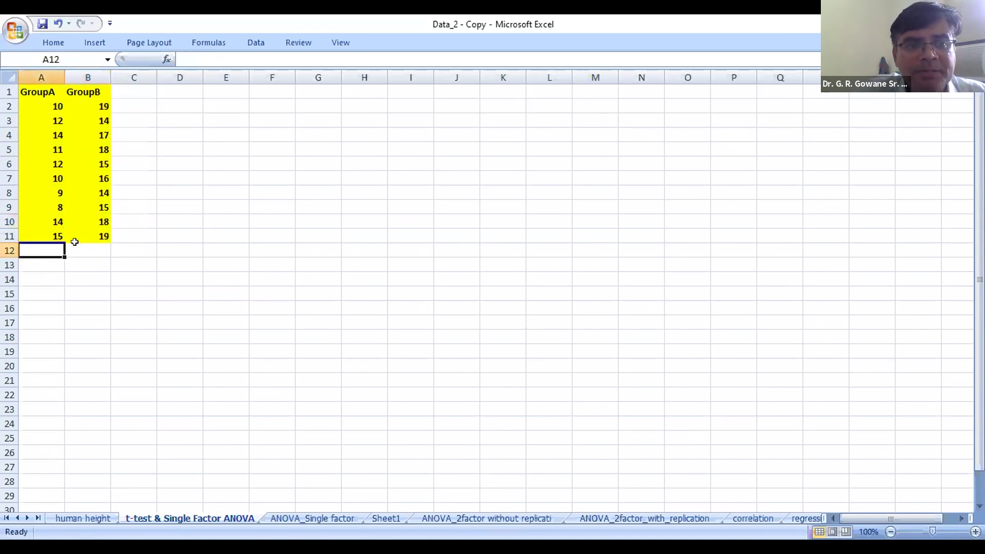
Open the Data Analysis tool for t-Test: Paired Two Sample for Means.
left_click(95, 243)
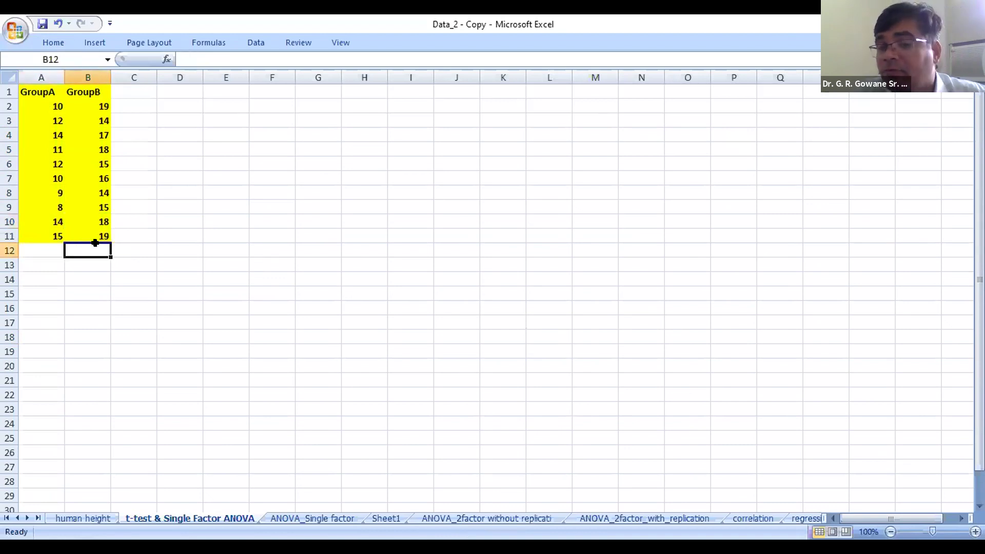
left_click(259, 41)
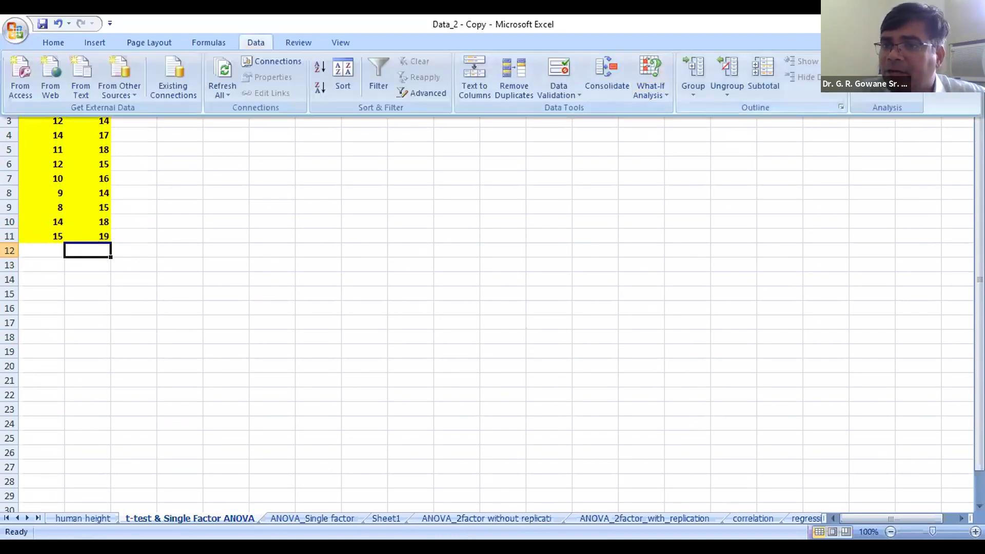
left_click(888, 77)
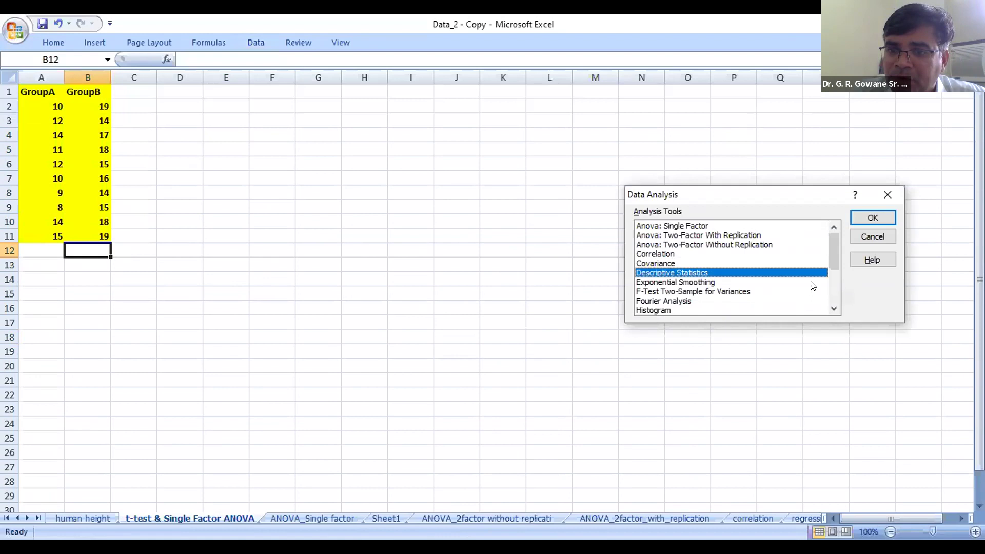
left_click_drag(834, 251, 833, 285)
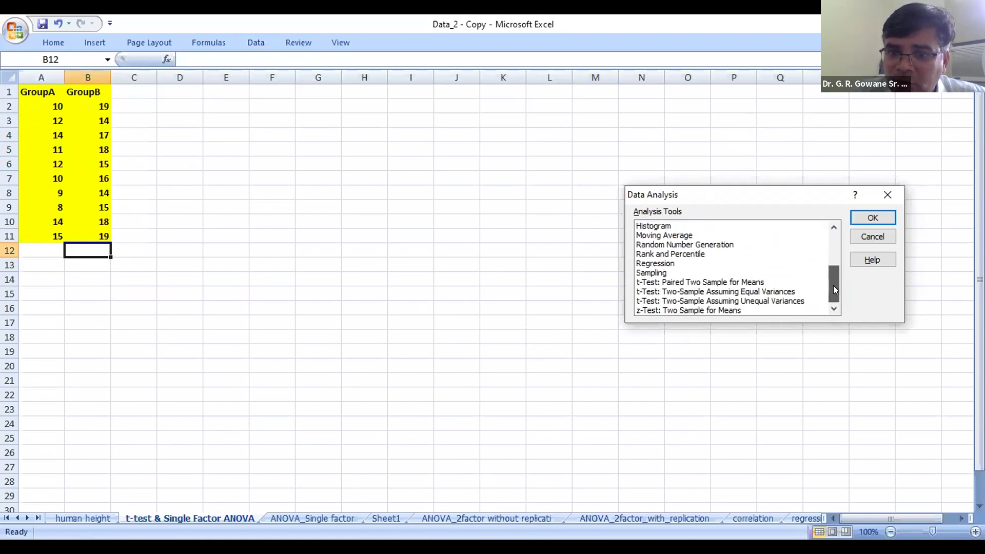
left_click(721, 284)
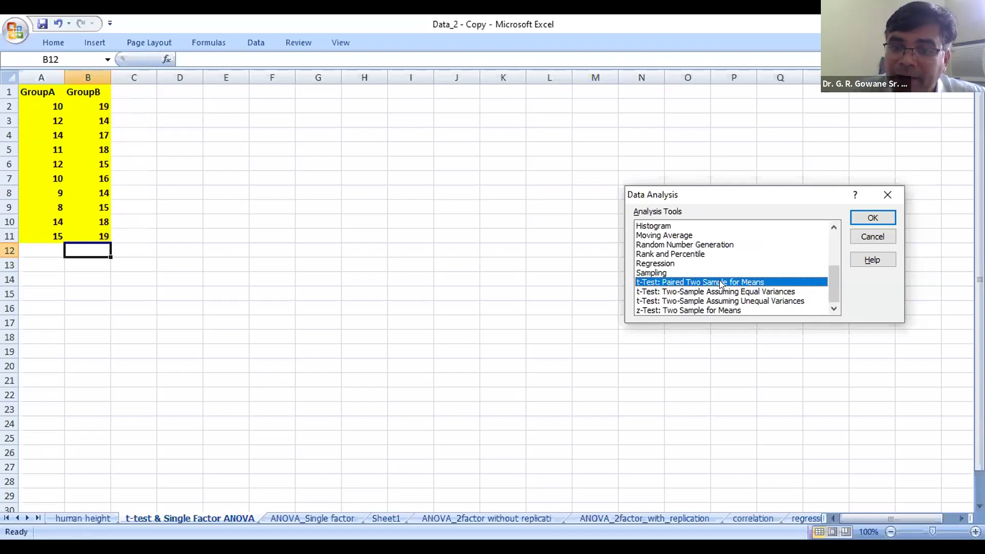
left_click(877, 218)
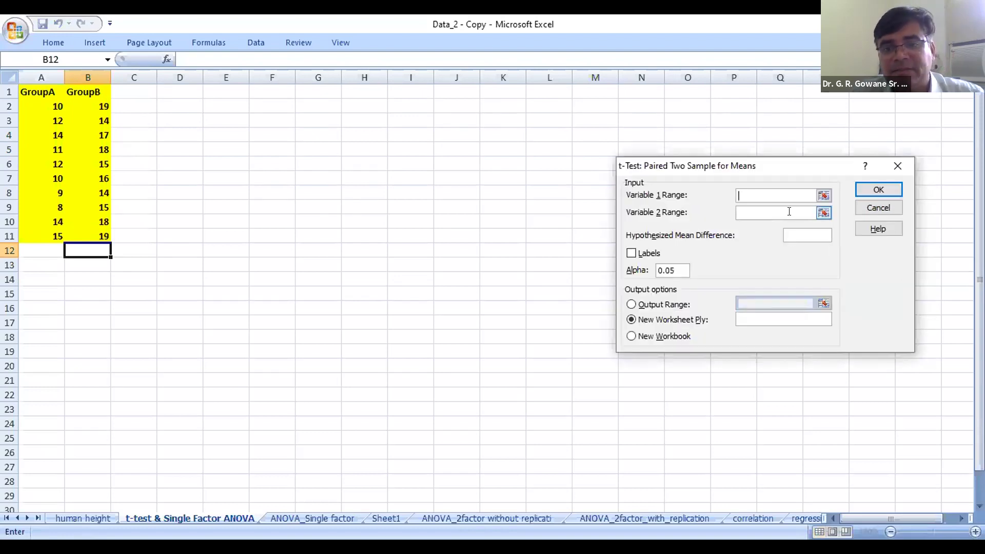
Set the paired t-test's Variable 1 Range to A1:A11 and Variable 2 Range to B1:B11.
left_click(824, 196)
left_click(44, 93)
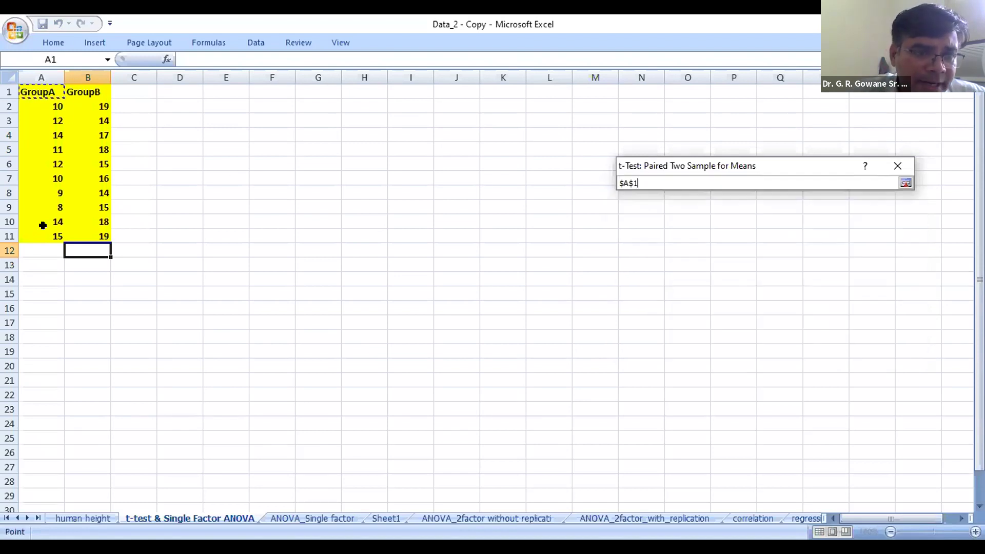
left_click_drag(44, 94, 42, 232)
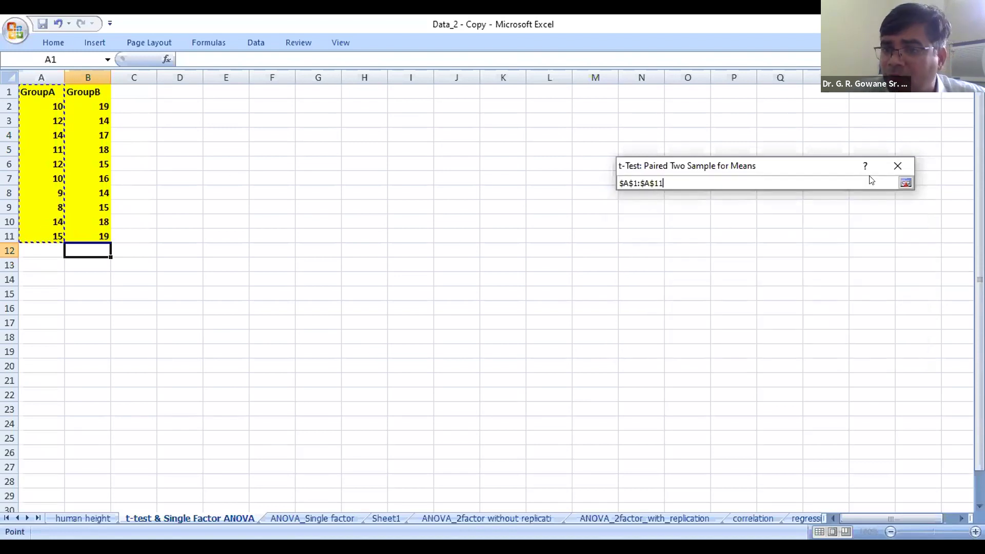
left_click(906, 184)
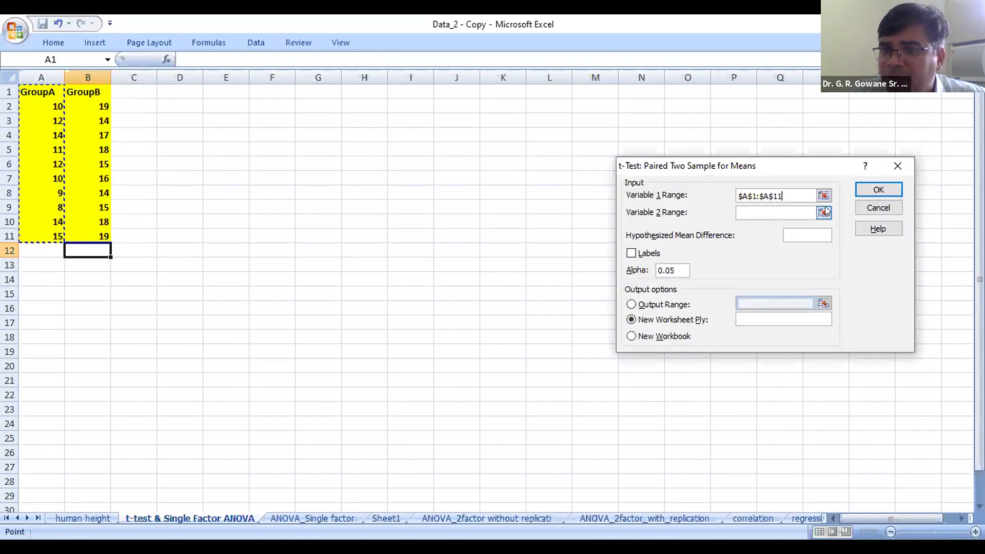
left_click(825, 208)
left_click_drag(90, 88, 88, 235)
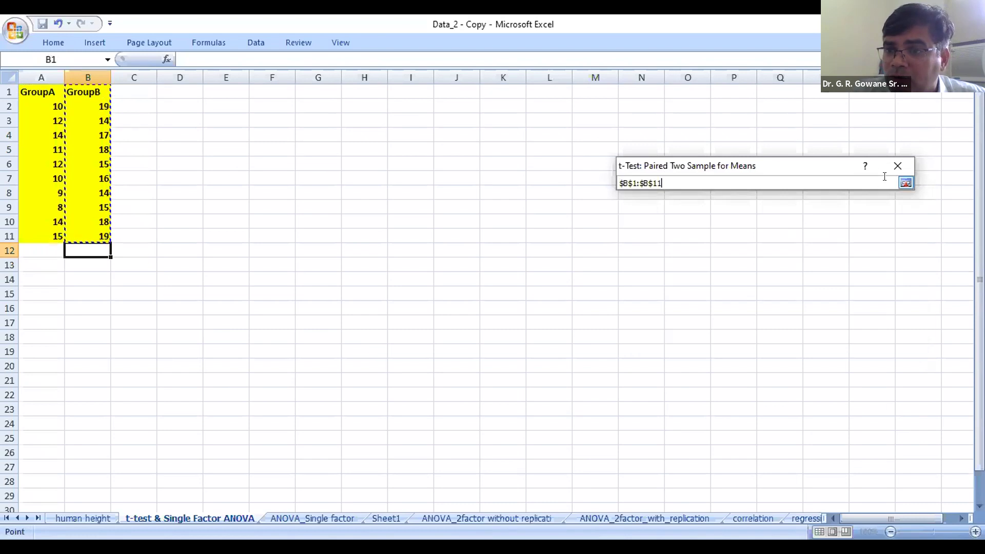
left_click(905, 183)
Run the paired t-test with labels enabled and output at G3, and widen column G to fit its text.
left_click(647, 253)
left_click(651, 304)
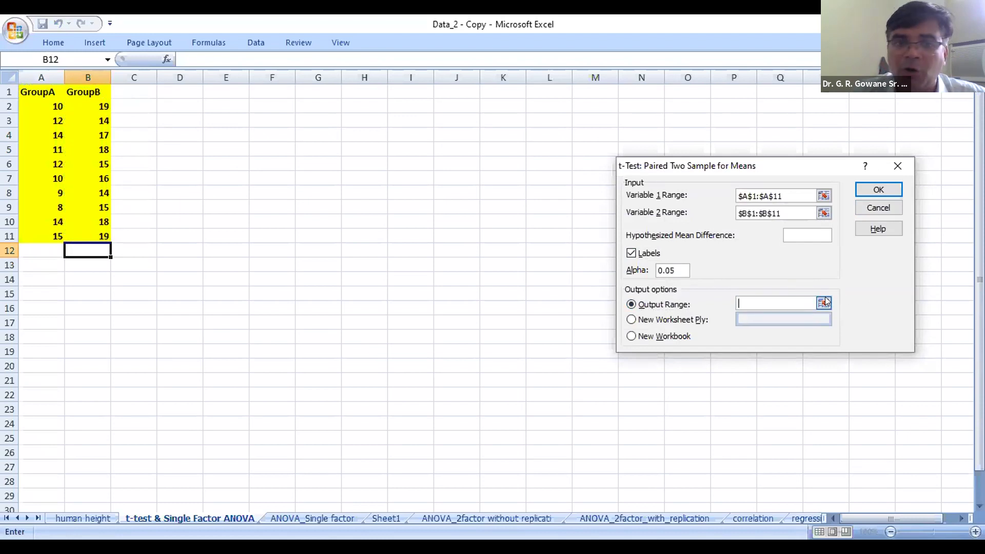
left_click(330, 123)
left_click(906, 183)
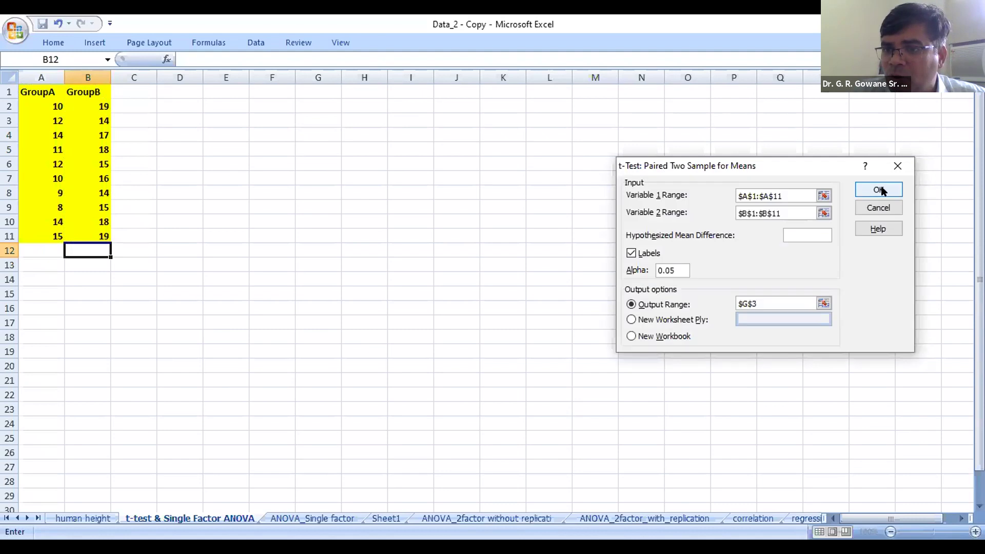
left_click(879, 191)
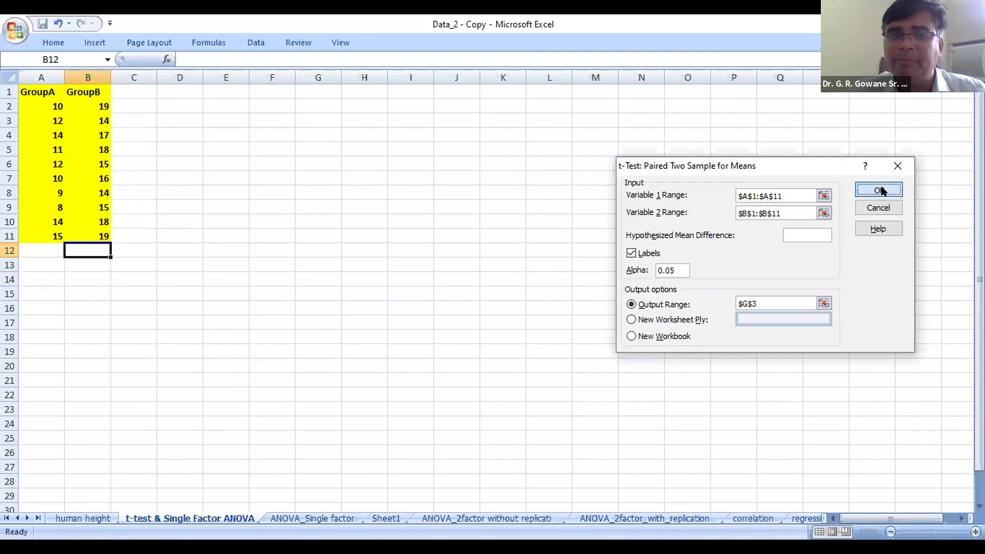
double_click(341, 75)
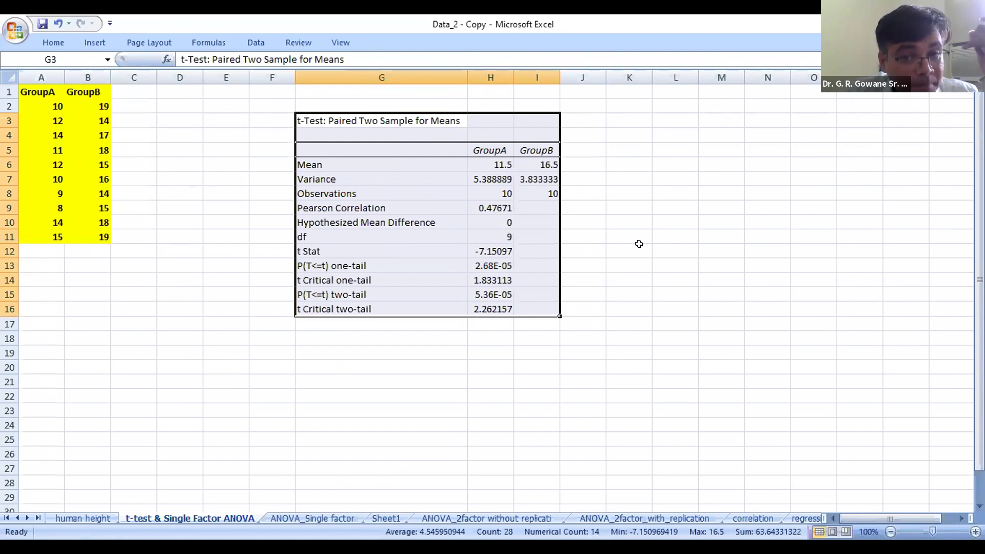
Examine the degrees of freedom, t Stat and one-tail P value in the paired t-test results.
left_click(492, 235)
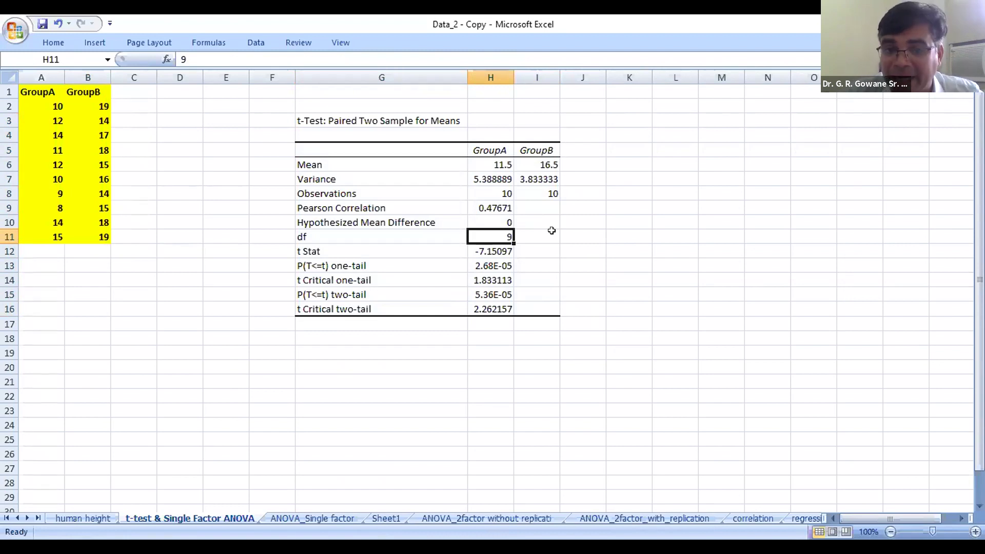
left_click(477, 251)
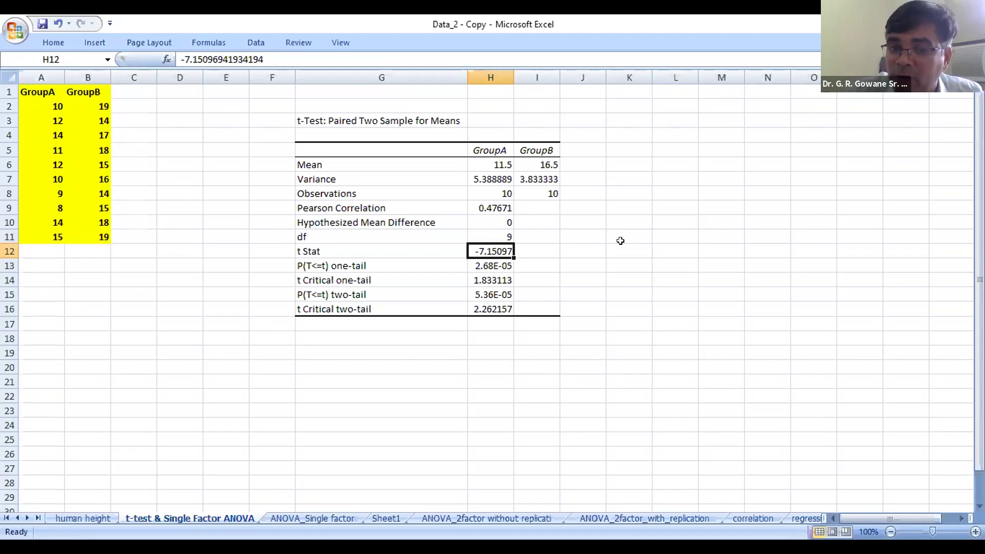
left_click(328, 266)
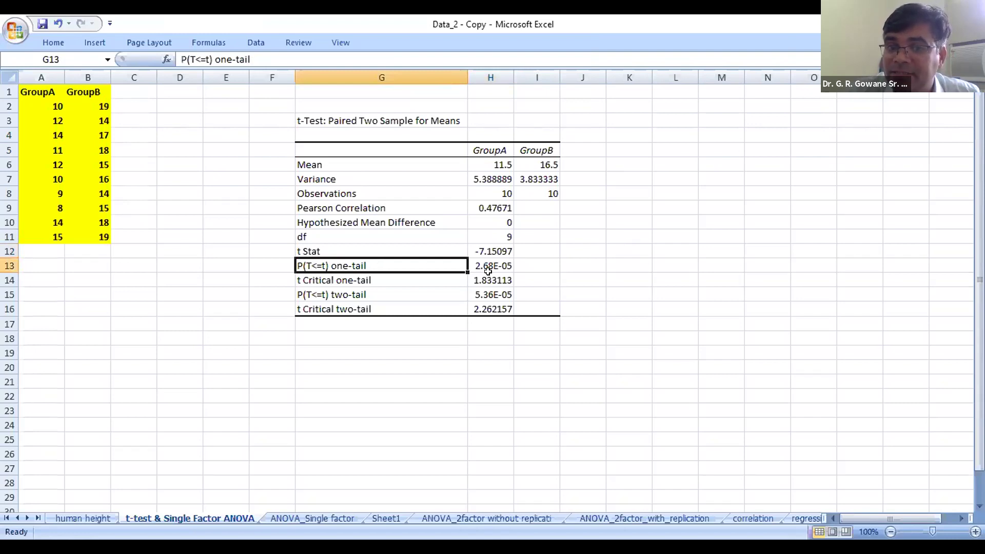
left_click(419, 290)
left_click(497, 264)
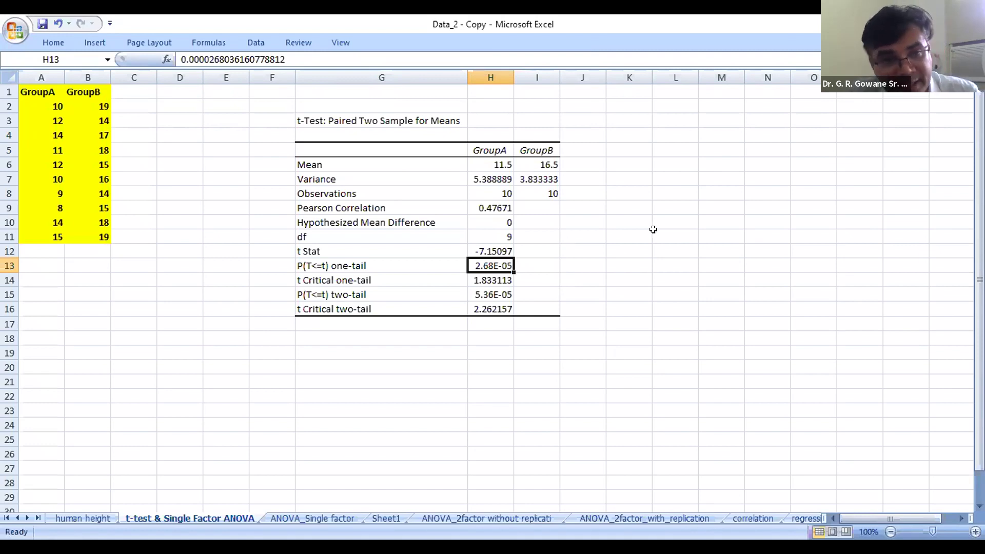
Clear the paired t-test results from columns G to I.
left_click_drag(325, 71, 548, 99)
key("Delete")
left_click(235, 106)
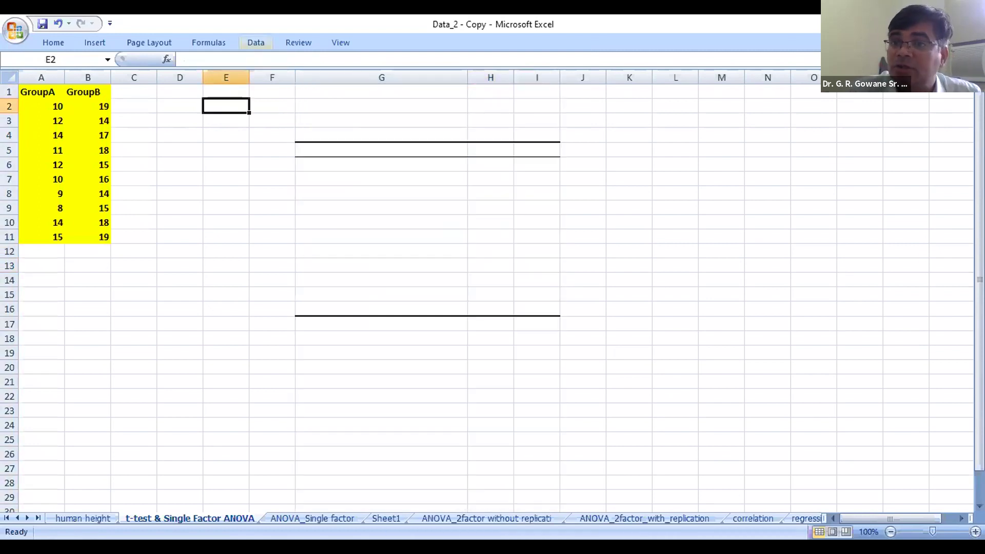
Open the Data Analysis tool for t-Test: Two-Sample Assuming Equal Variances.
left_click(255, 43)
left_click(886, 62)
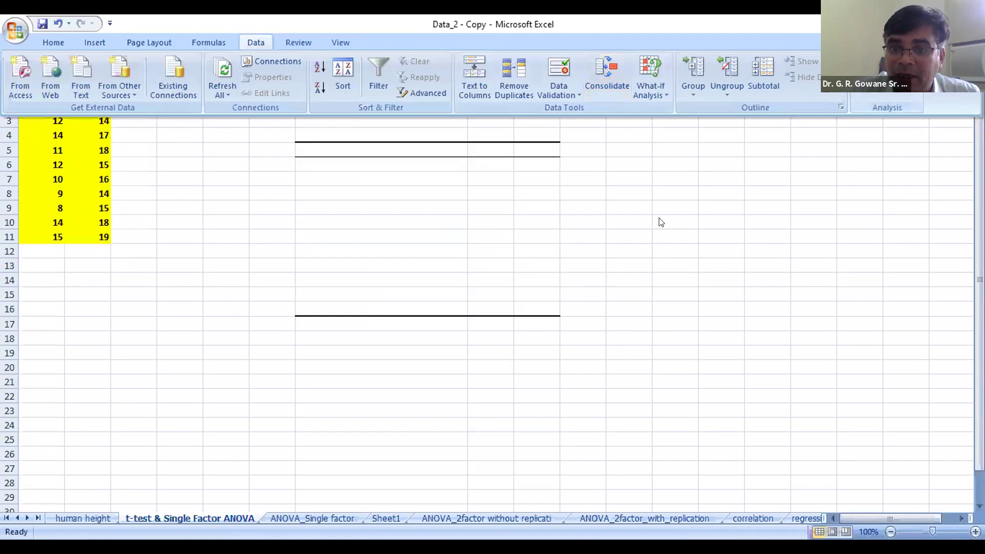
left_click(833, 310)
left_click(832, 311)
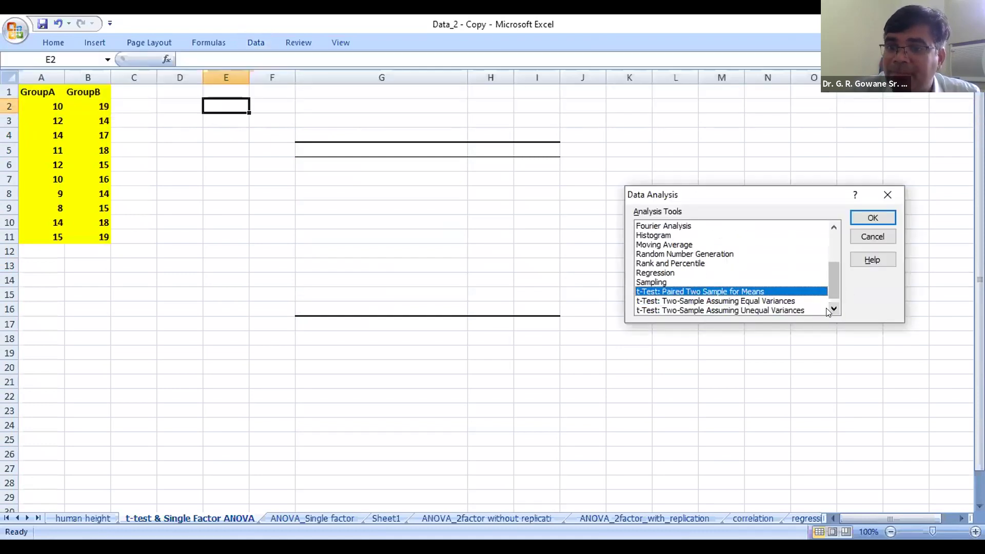
left_click(768, 301)
left_click(859, 217)
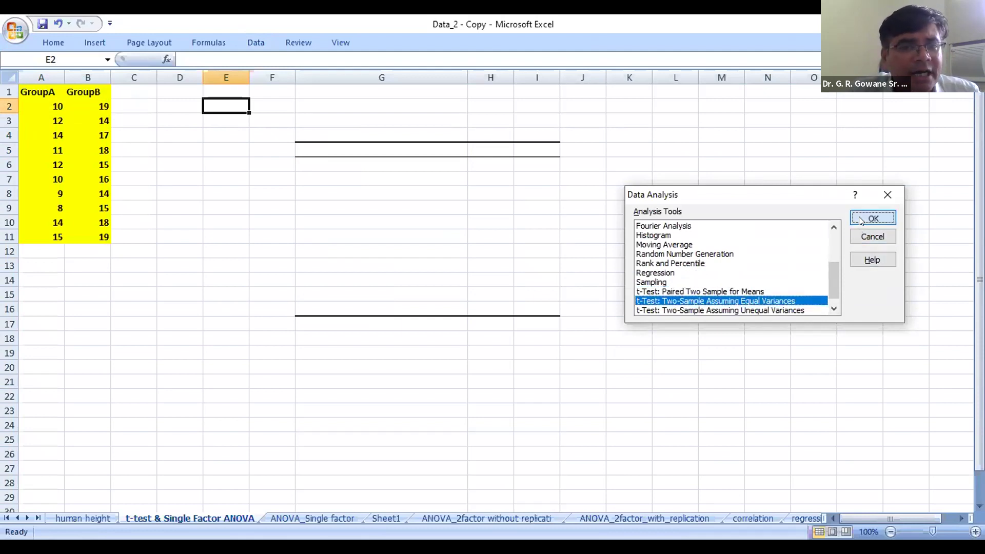
Set the equal-variances t-test's Variable 1 Range to A1:A11 and Variable 2 Range to B1:B11.
left_click(824, 196)
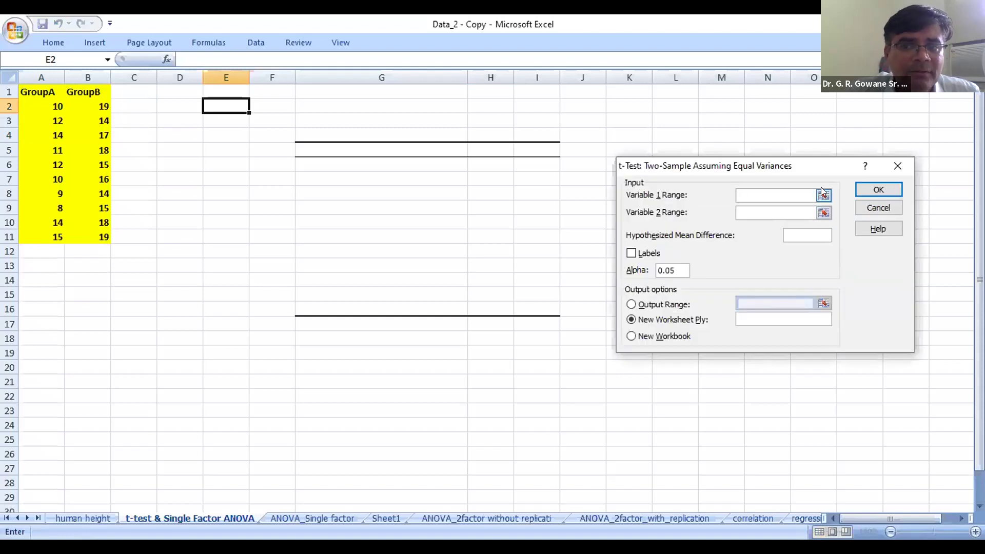
left_click_drag(37, 92, 32, 237)
left_click(906, 183)
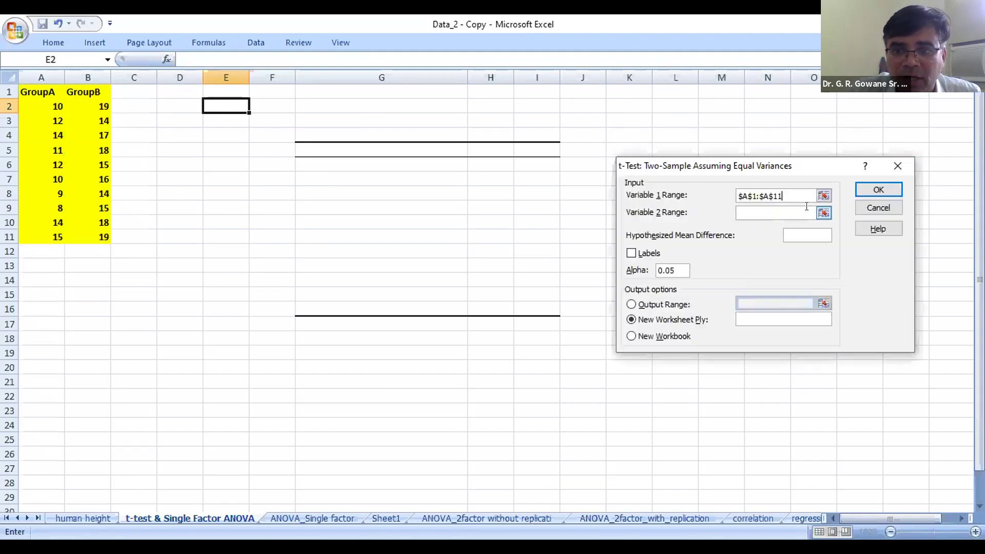
left_click(823, 214)
left_click_drag(101, 91, 99, 237)
left_click(905, 184)
Enable labels and the Output Range option, pick cell G6, and try to run the equal-variances t-test.
left_click(631, 253)
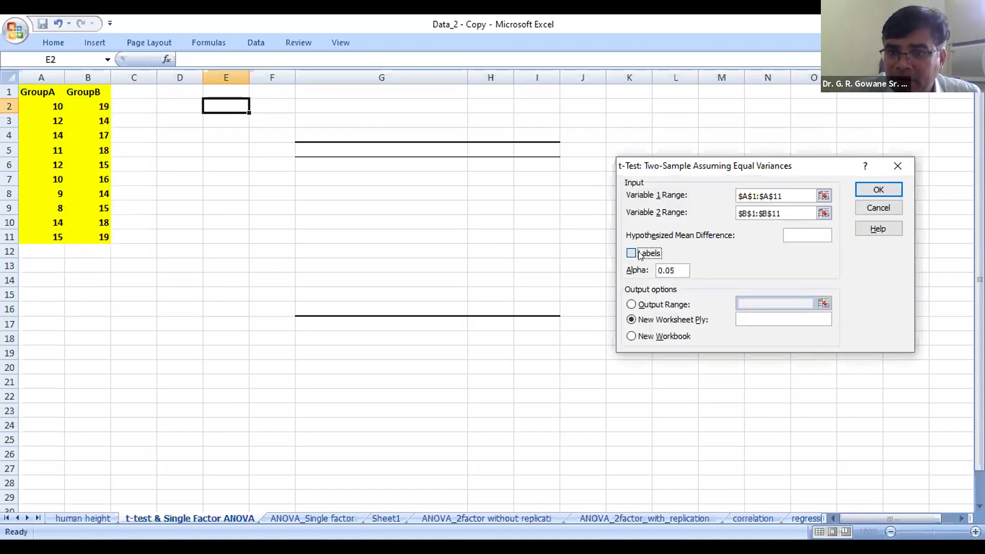
left_click(678, 300)
left_click(317, 159)
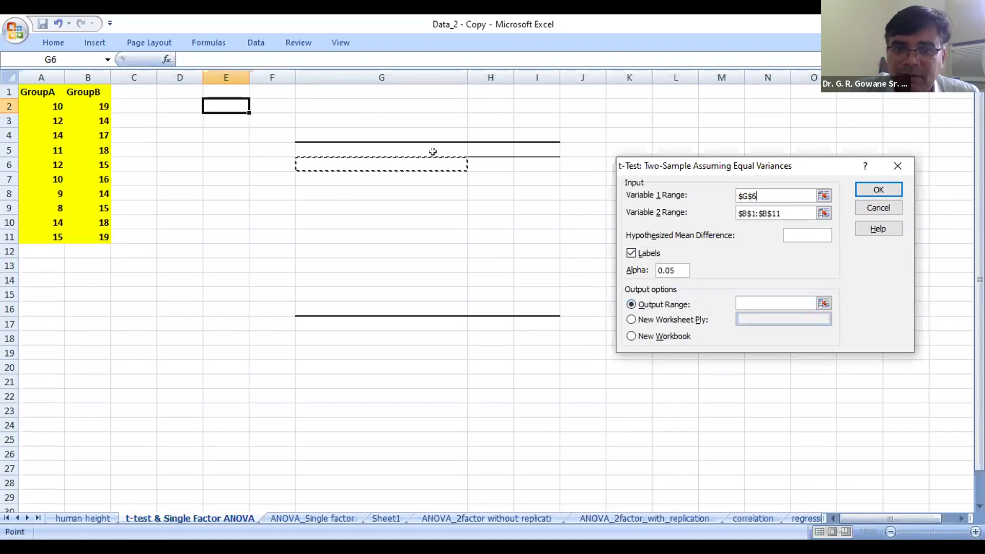
left_click(892, 186)
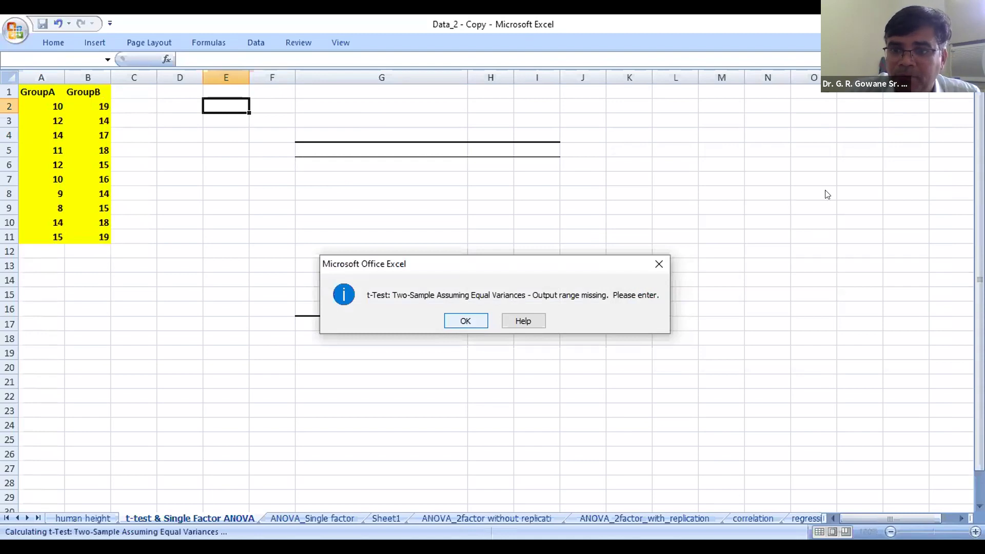
key("Return")
Set Variable 1 Range back to the GroupA data in A1:A11.
left_click(826, 194)
left_click(37, 93)
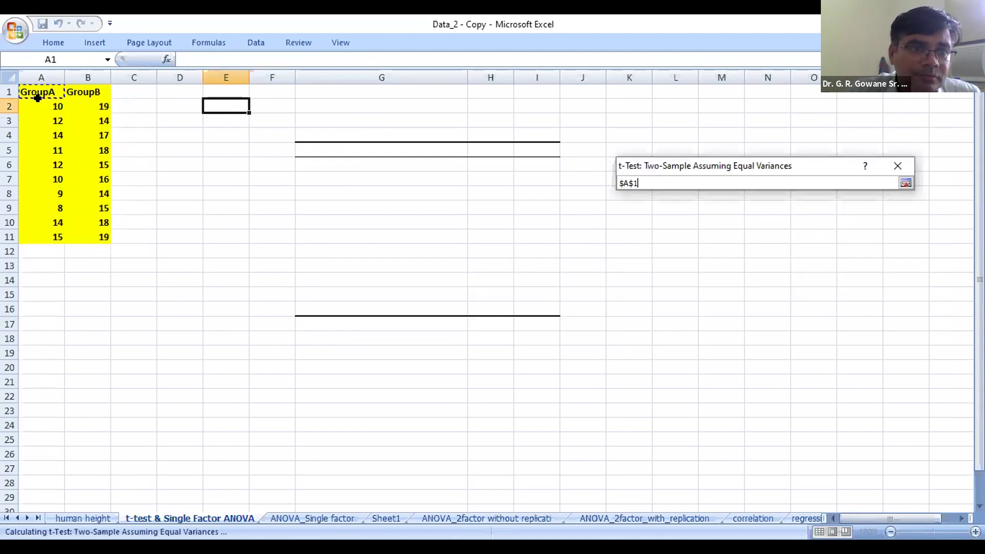
left_click(39, 236, "shift")
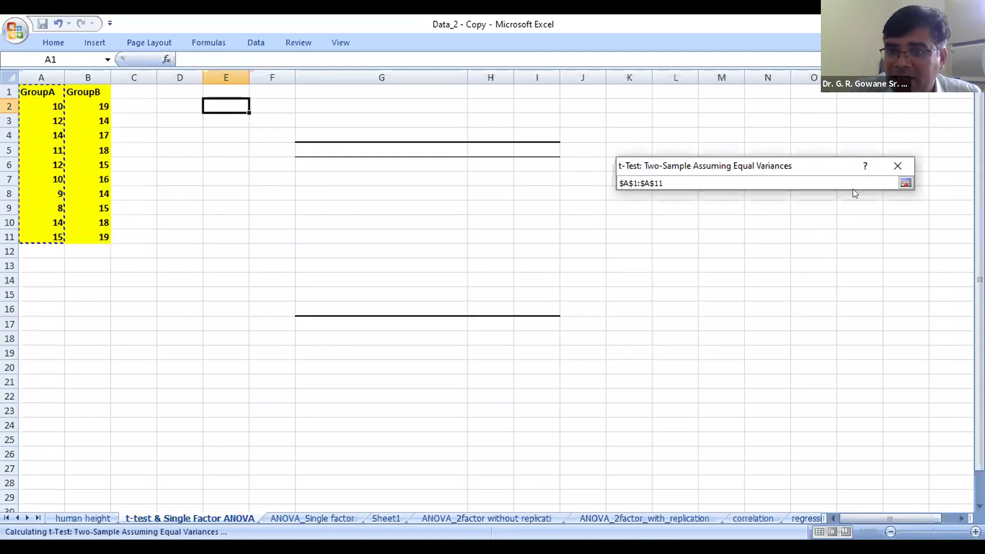
left_click(906, 184)
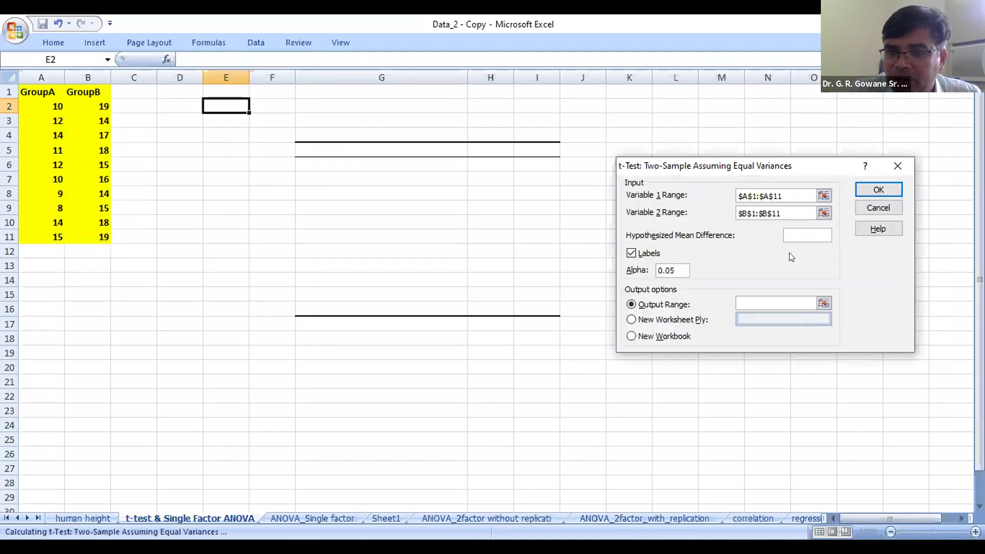
Run the equal-variances t-test with output at G5, widen column I, and select the df value in H13.
left_click(824, 304)
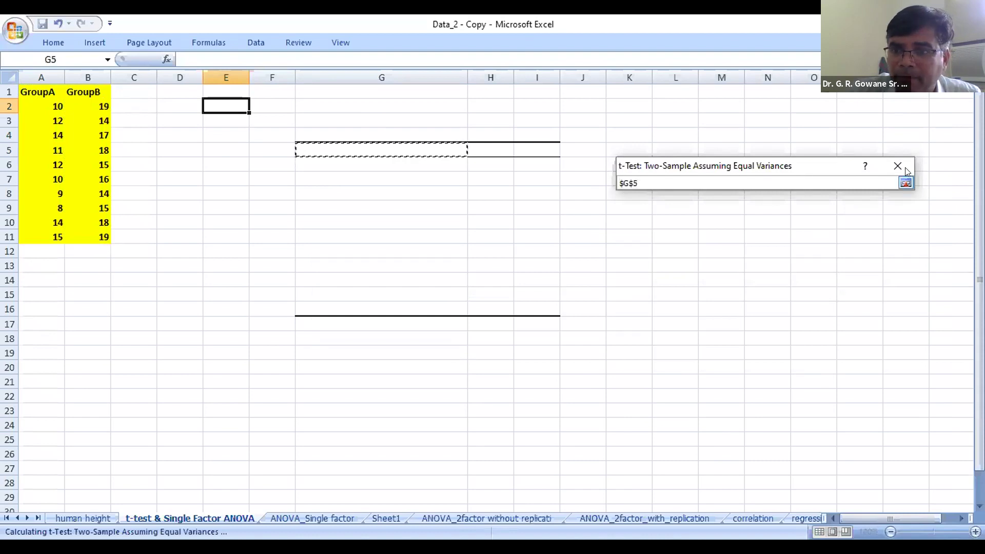
left_click(905, 182)
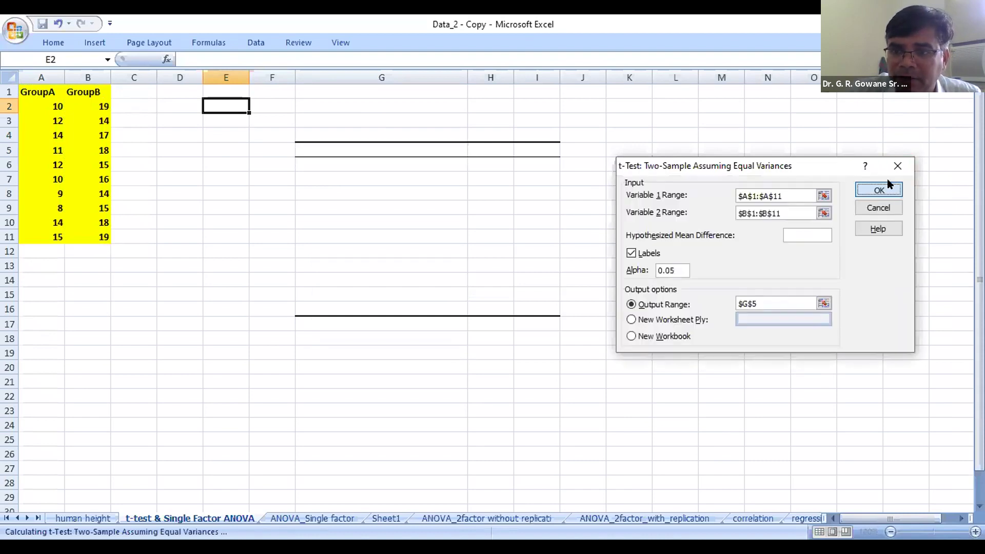
left_click(879, 189)
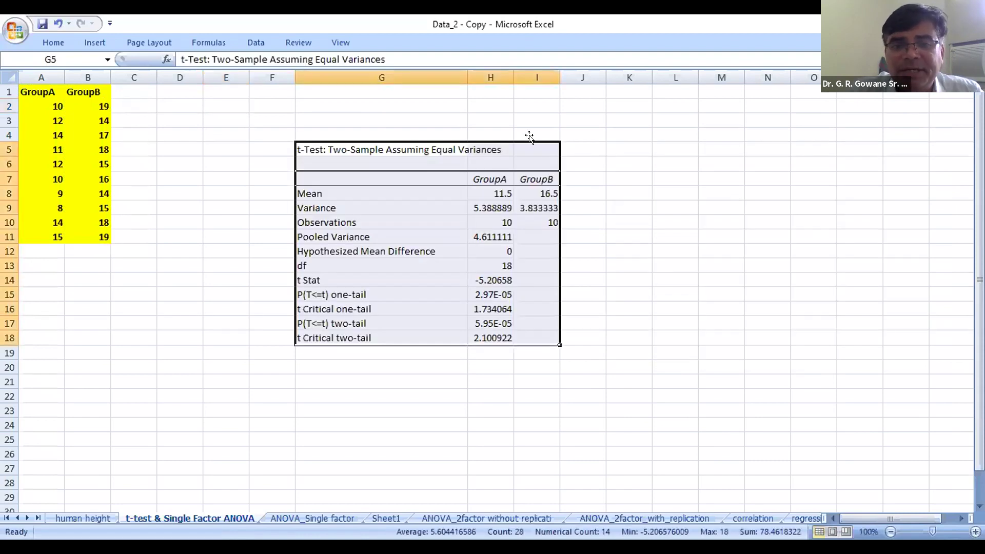
left_click_drag(560, 68, 592, 68)
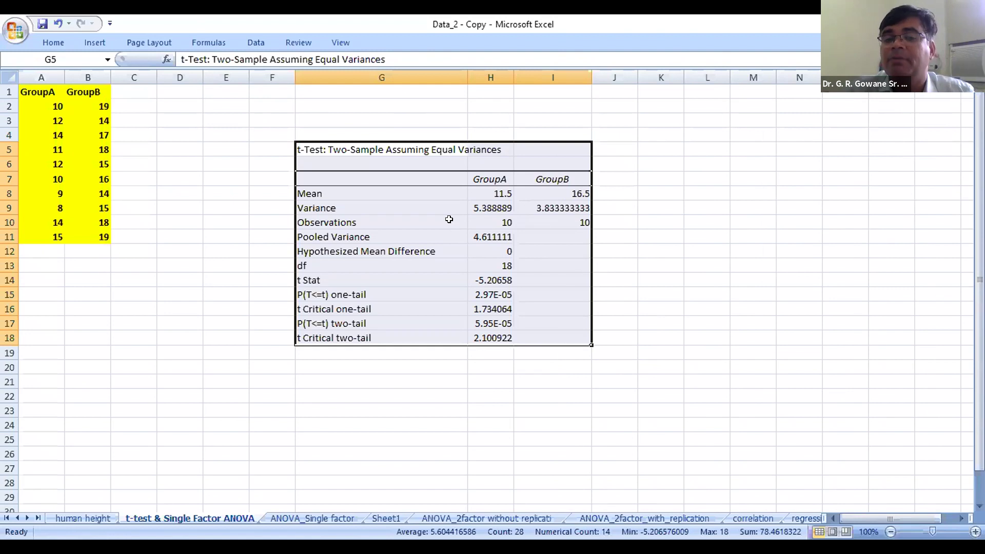
left_click(502, 265)
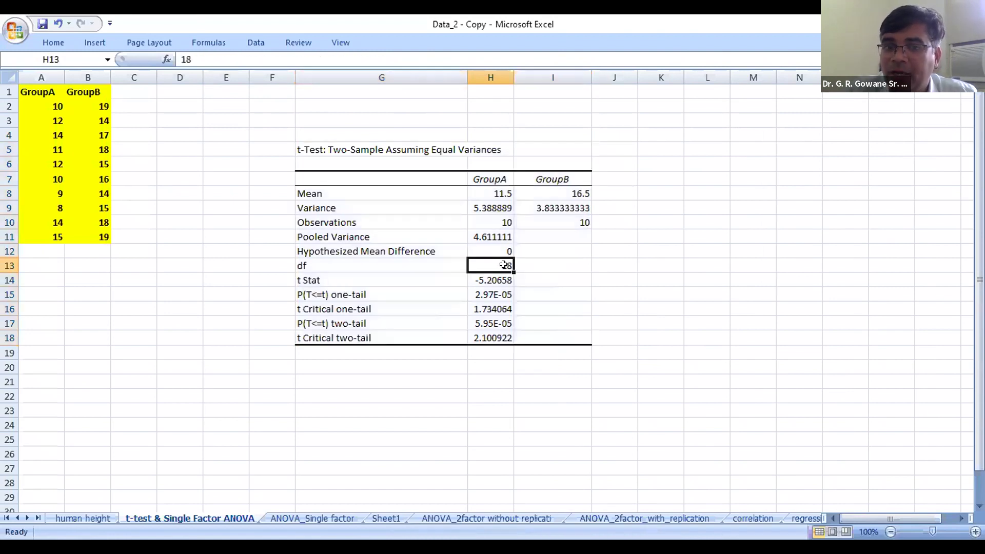
Examine the equal-variances t-test results: both group variances, the t Stat, the critical values and the one- and two-tail P values.
left_click(487, 208)
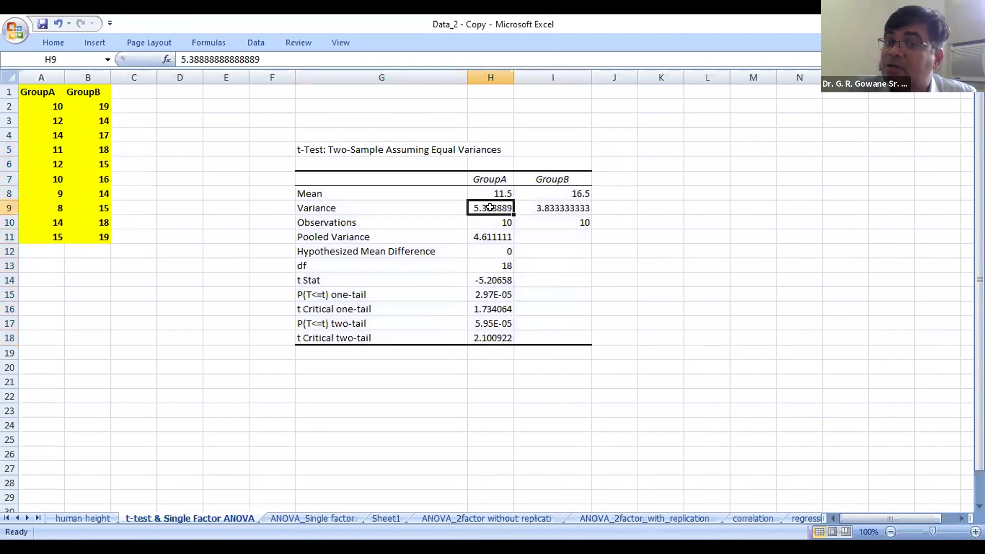
left_click(541, 207)
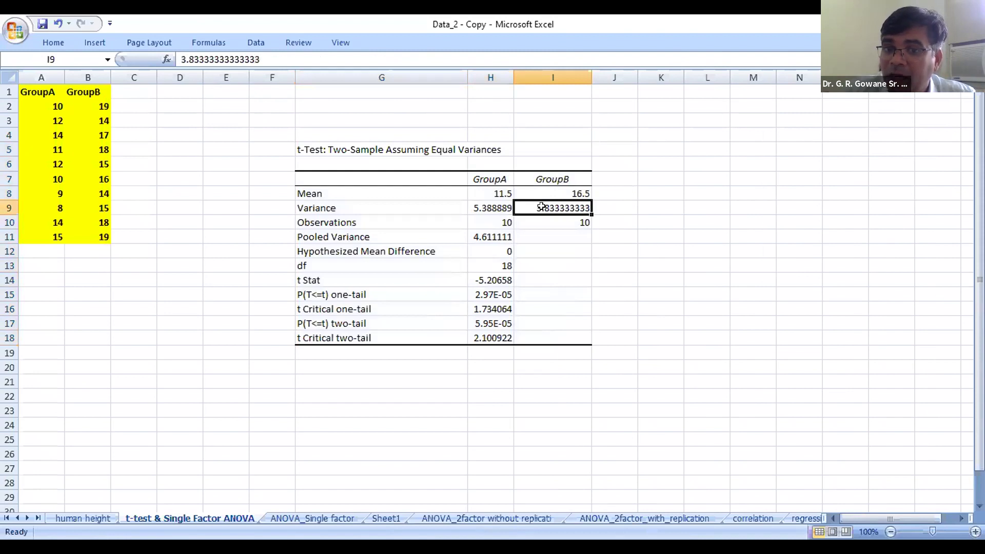
left_click(478, 278)
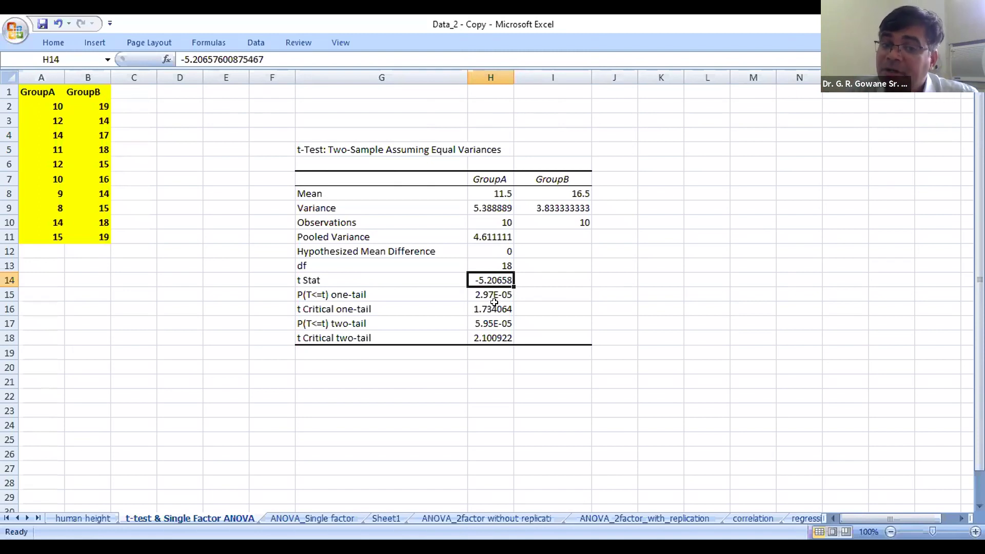
left_click(494, 304)
left_click(488, 334)
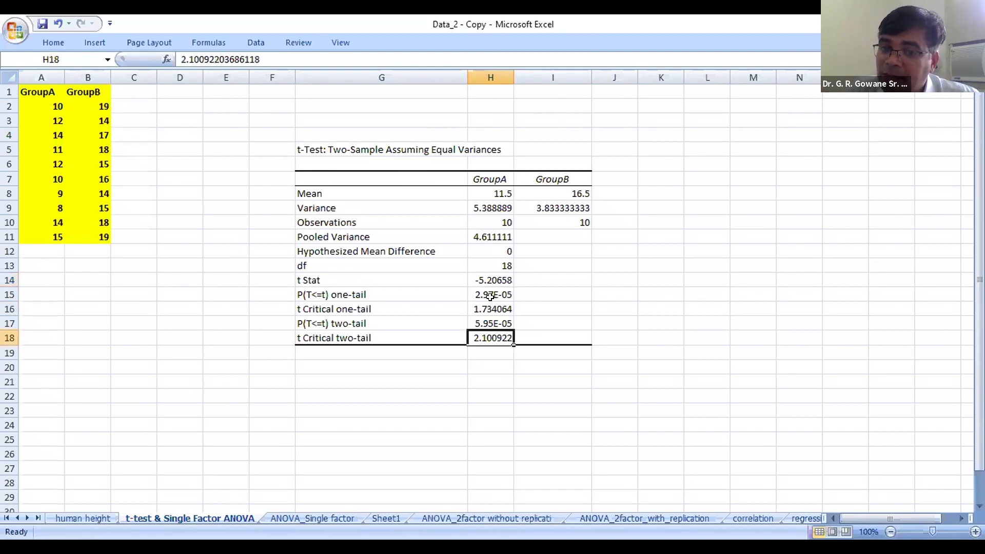
left_click(491, 297)
left_click(483, 321)
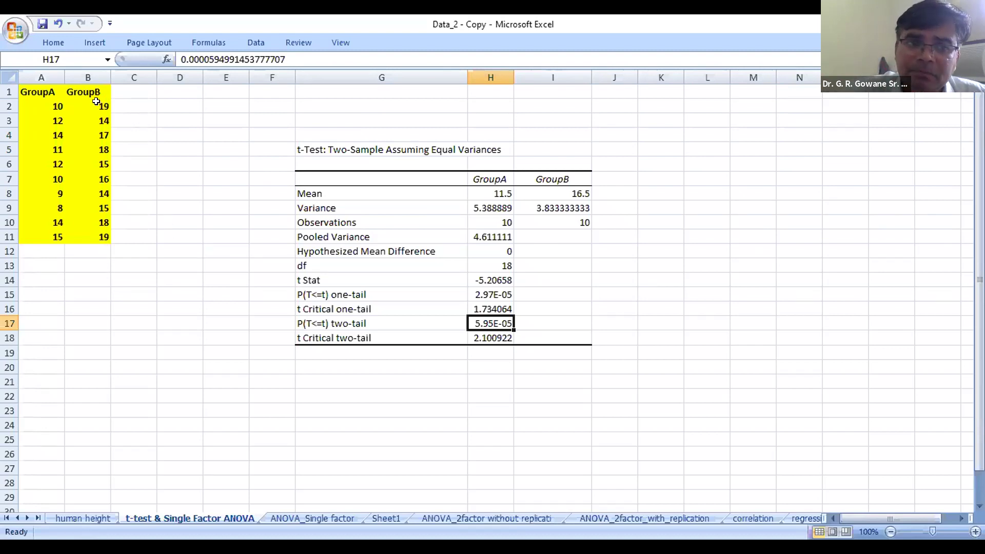
Move the GroupB header and values from B1:B11 to directly below the GroupA data, starting at A12.
left_click_drag(96, 88, 95, 233)
key("ctrl+c")
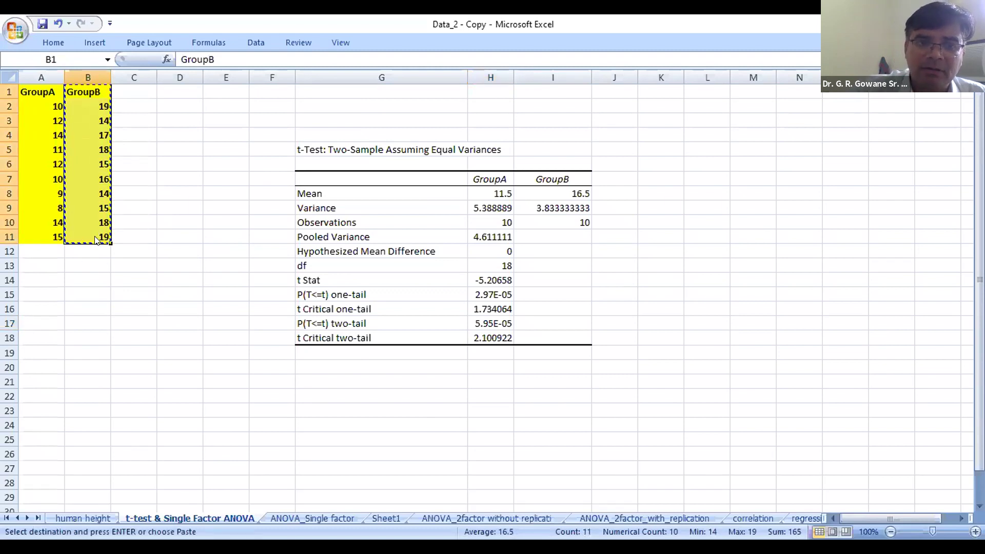
left_click(26, 250)
key("ctrl+v")
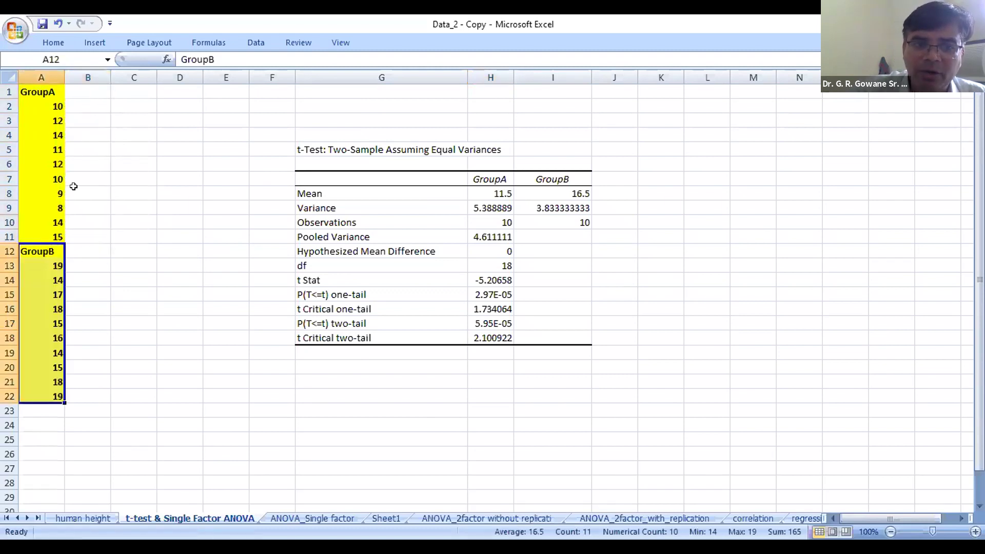
Enter group codes beside the stacked data: 1 in B2:B11 for GroupA and 2 in B13:B22 for GroupB.
left_click(79, 104)
type("1 1 1 1 1 1 1 1")
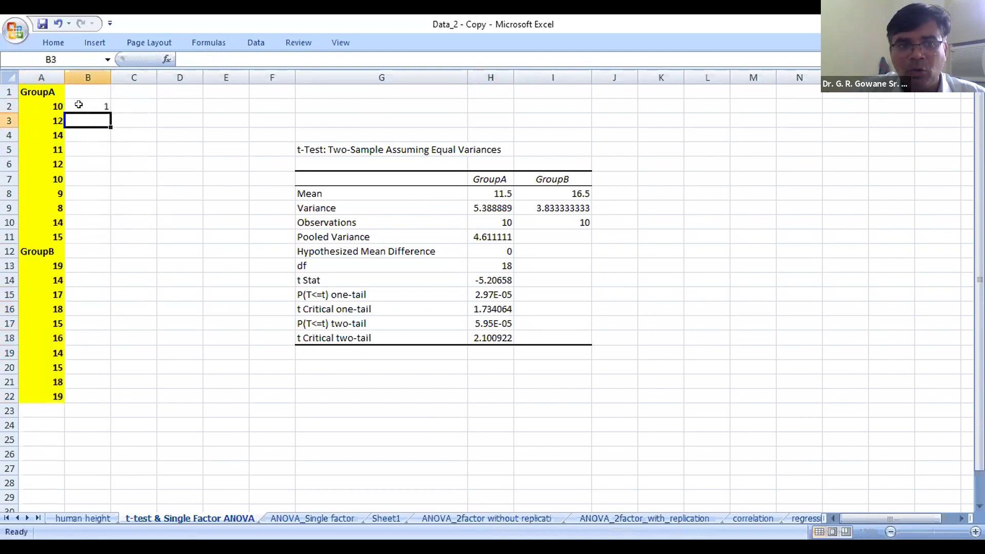
key("Return")
type("1")
key("Return")
type("1")
key("Return")
key("Return")
type("2")
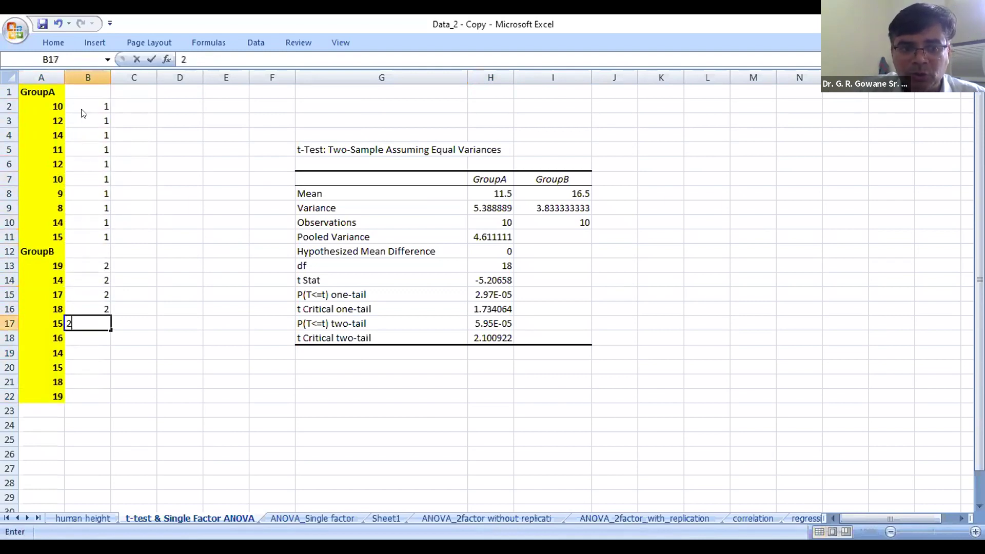
type(" 2 2 2 2 2 2 2 2 2")
key("Up")
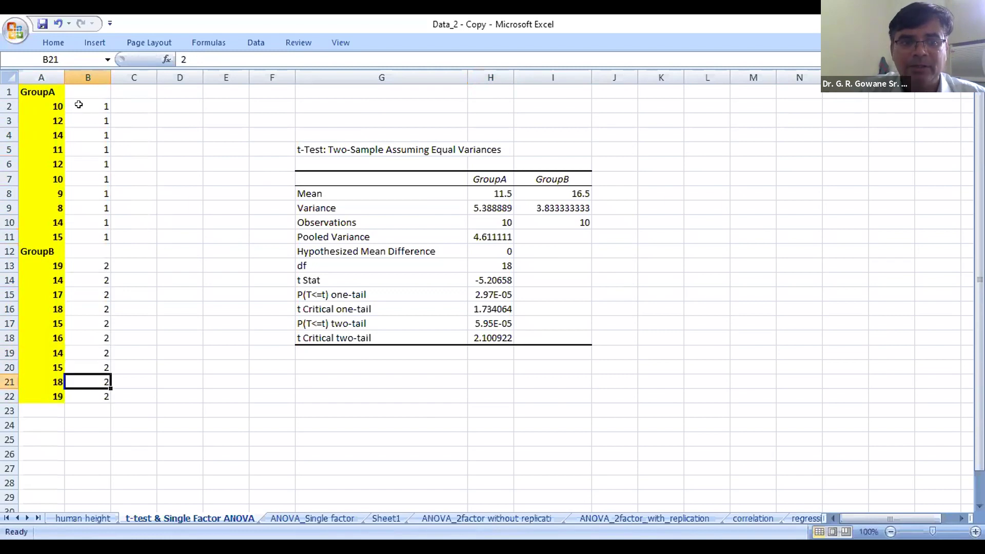
Delete row 12, which holds the GroupB header, so the values form one continuous column.
left_click(8, 245)
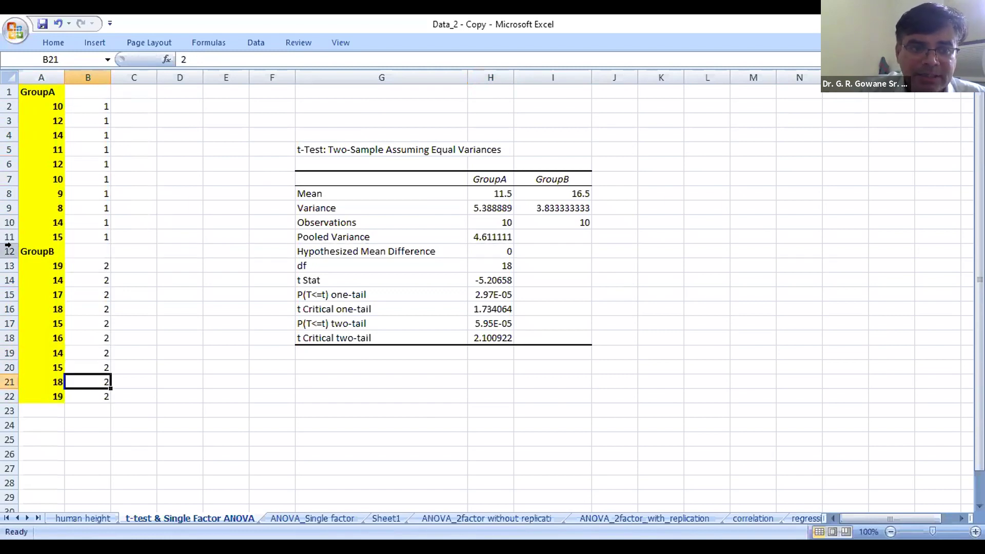
left_click(8, 246)
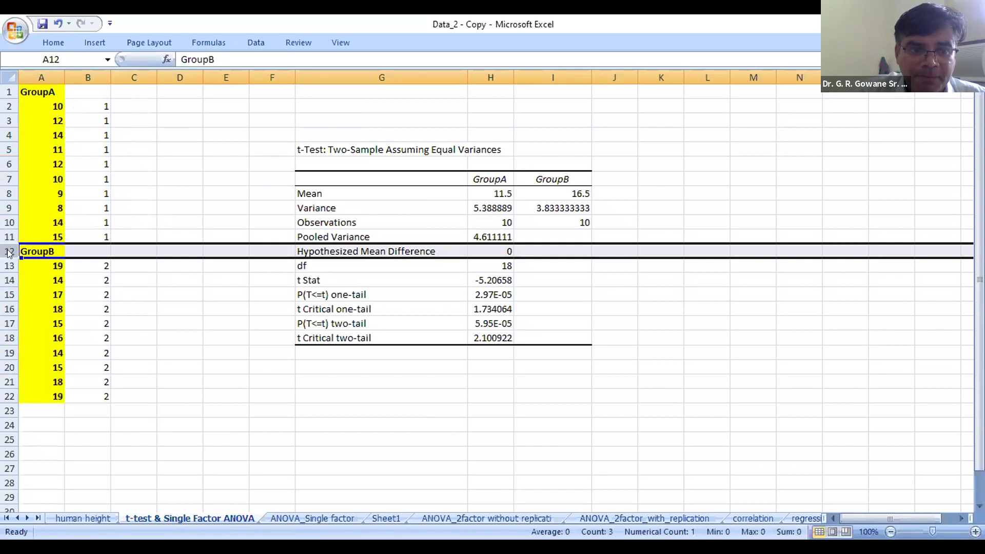
right_click(8, 247)
key("Return")
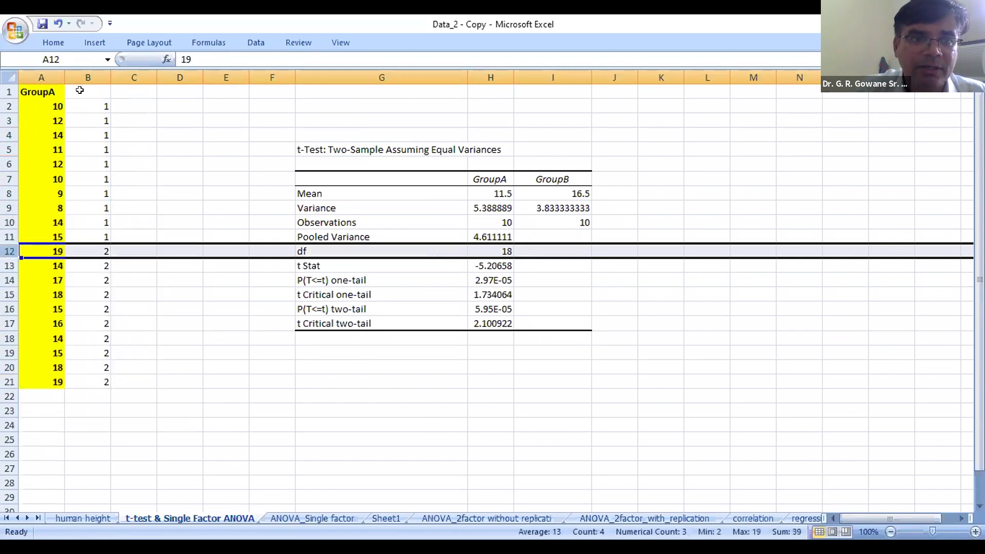
Label the code column "group" in B1 and rename the header in A1 to "data".
left_click(80, 91)
type("group")
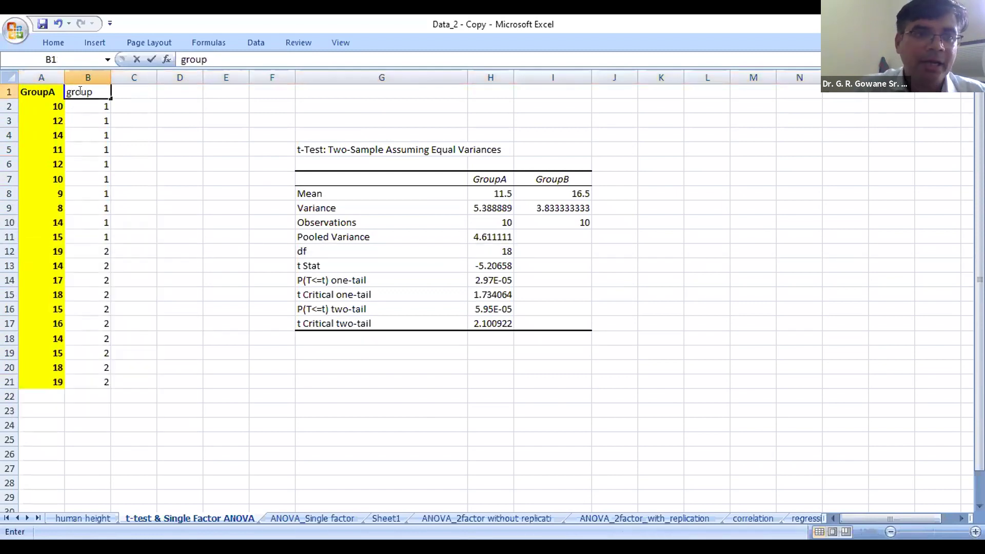
left_click(31, 90)
type("data")
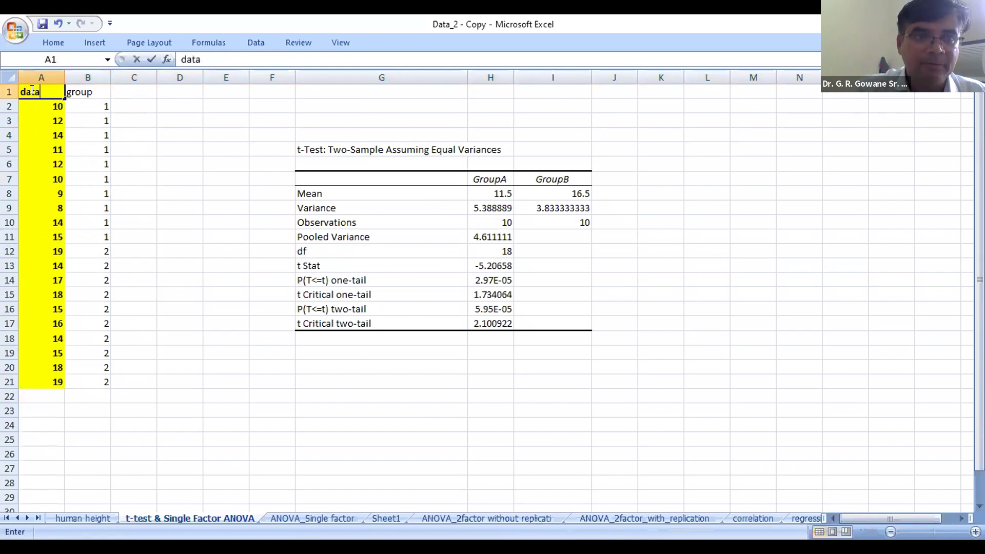
left_click(124, 133)
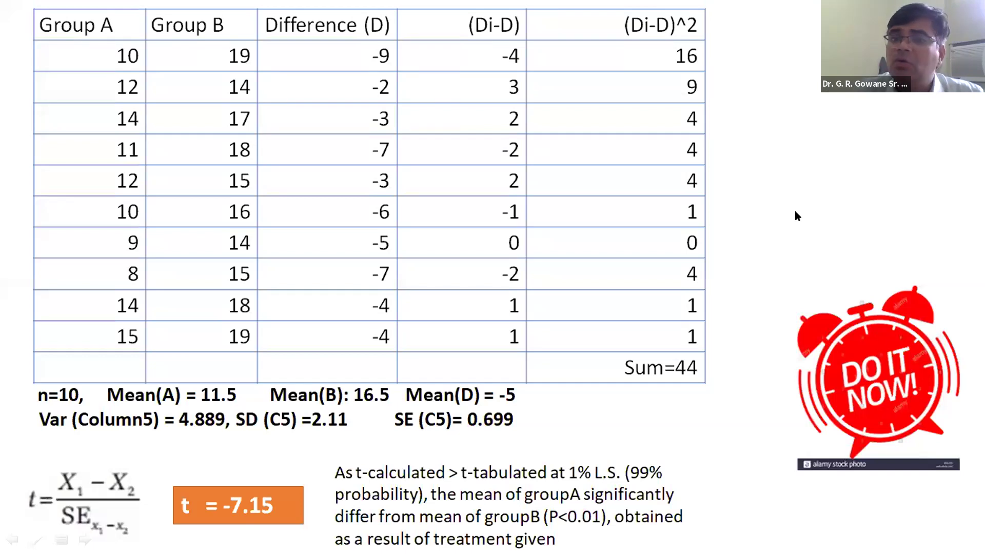
key("Right")
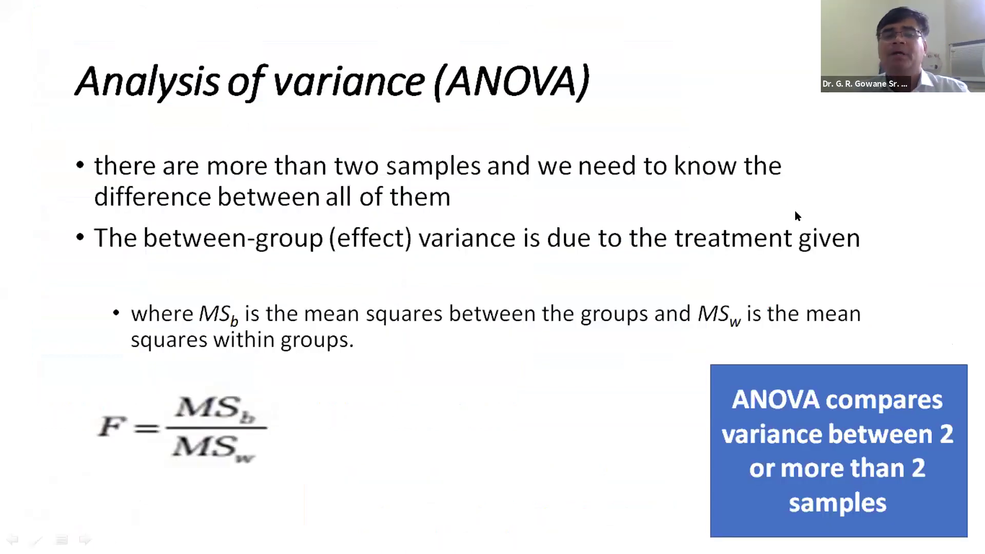
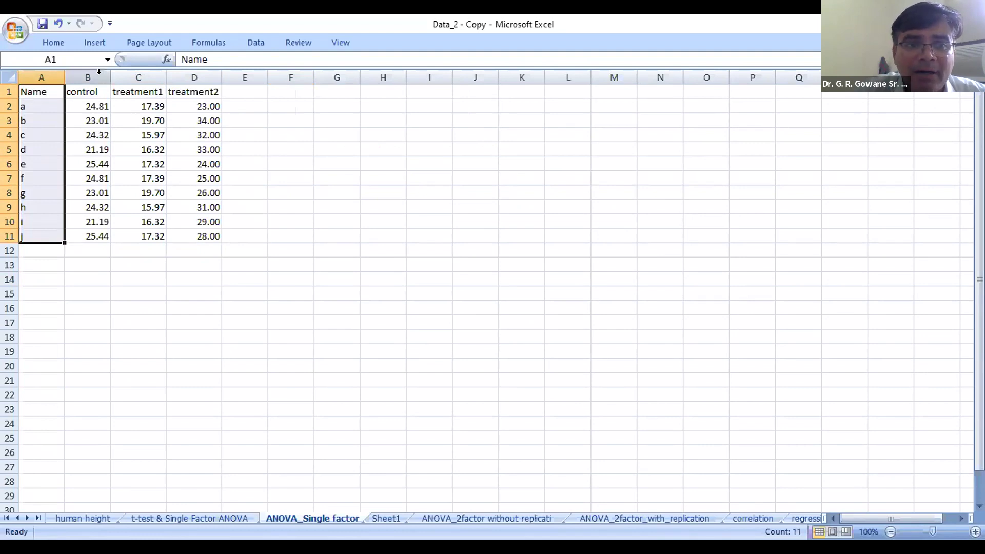
Review the control, treatment1 and treatment2 values in rows 2 to 11 of the ANOVA_Single factor sheet.
left_click_drag(93, 109, 97, 233)
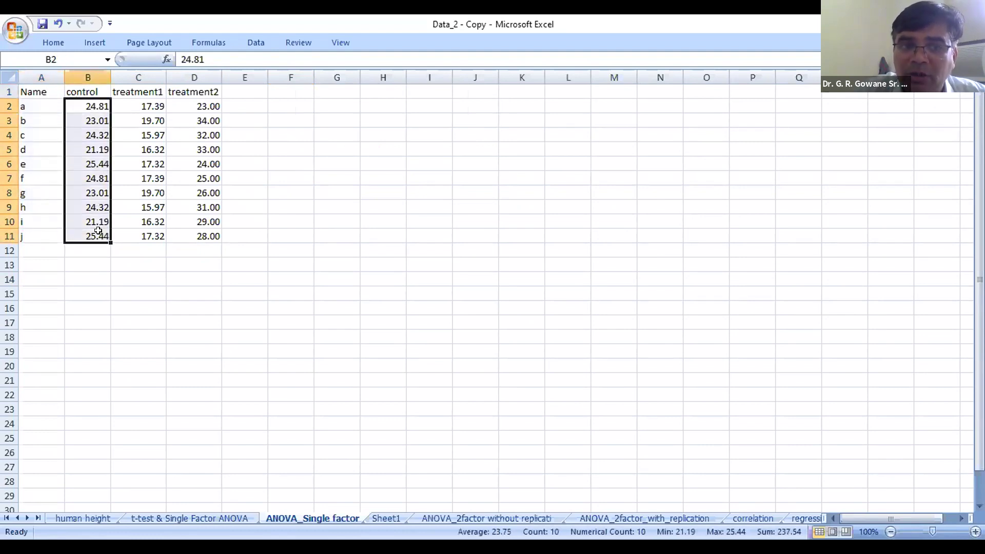
left_click_drag(147, 112, 150, 238)
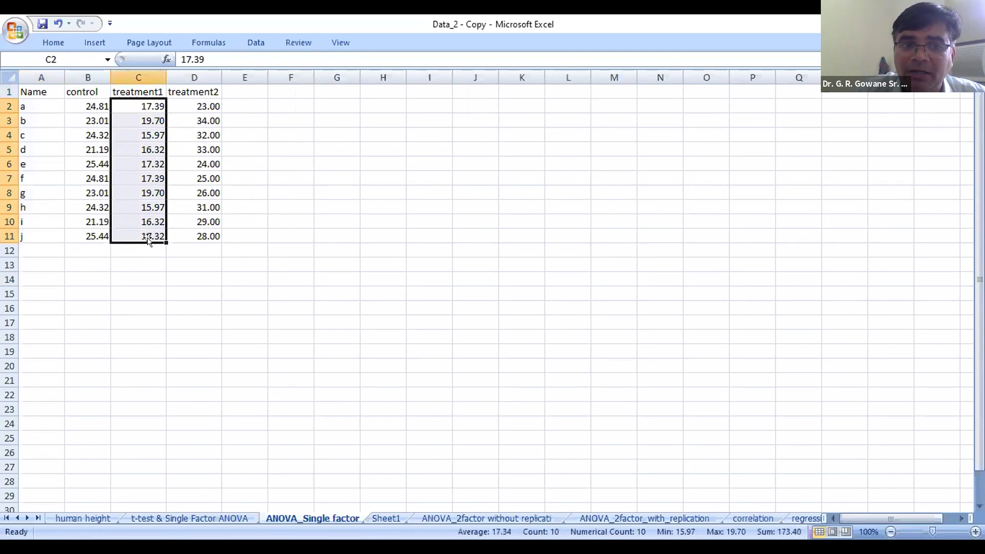
left_click_drag(202, 105, 205, 232)
left_click(205, 232)
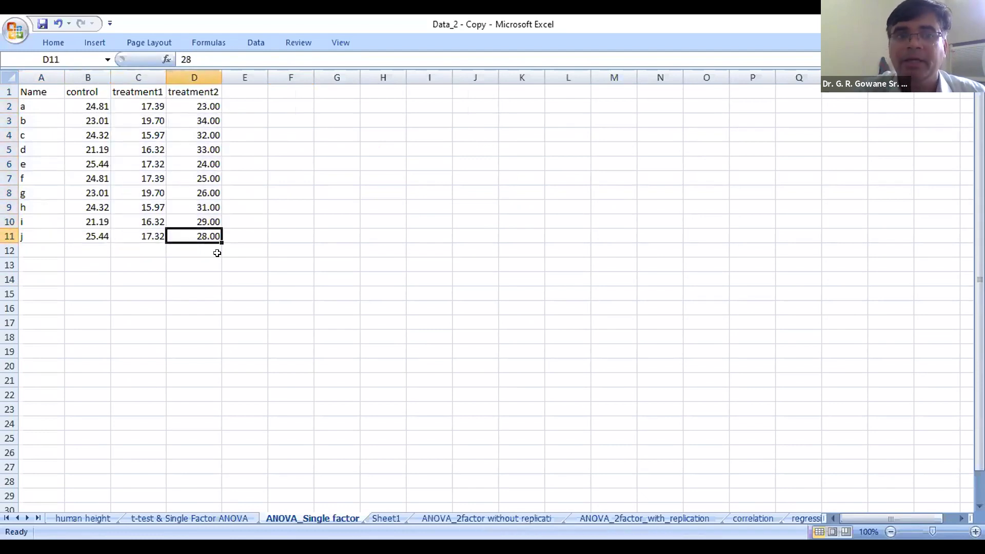
Start the Anova: Single Factor analysis and set its Input Range to B1:D11, covering control, treatment1 and treatment2.
left_click(255, 43)
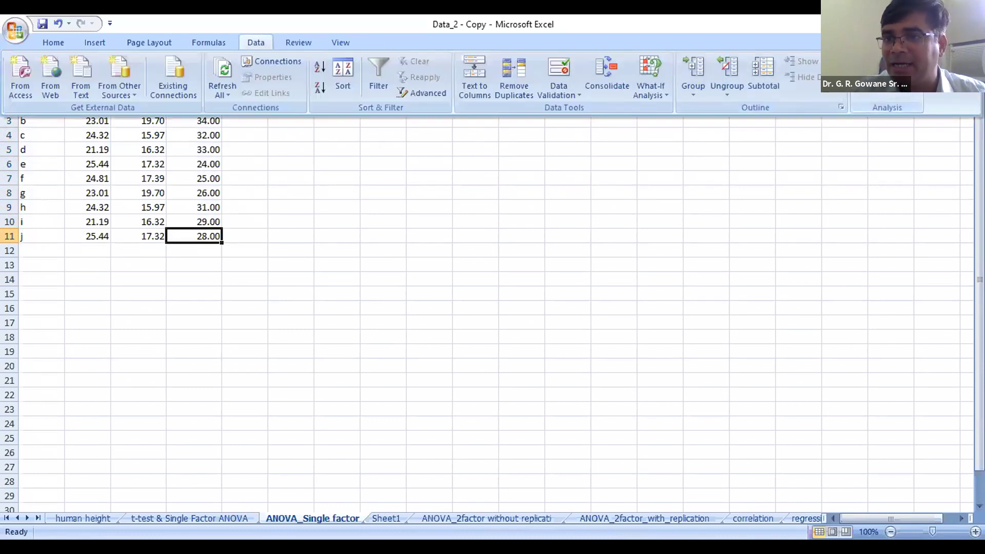
left_click(878, 77)
left_click_drag(833, 270, 835, 236)
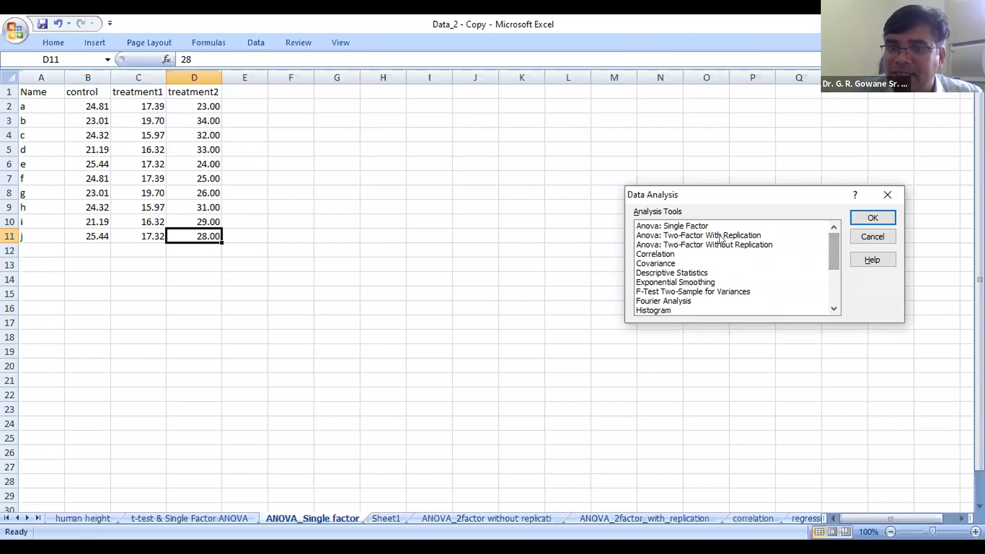
left_click(705, 227)
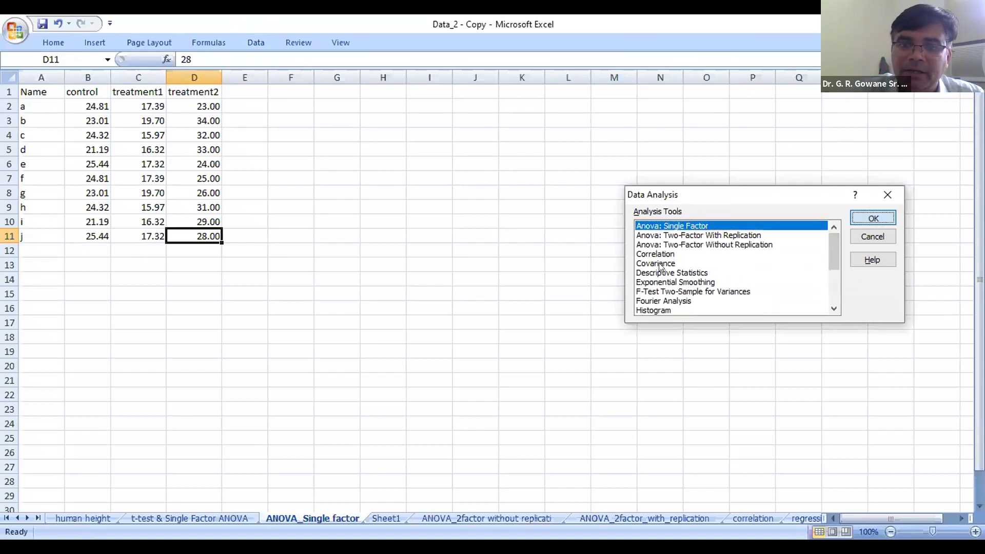
double_click(706, 226)
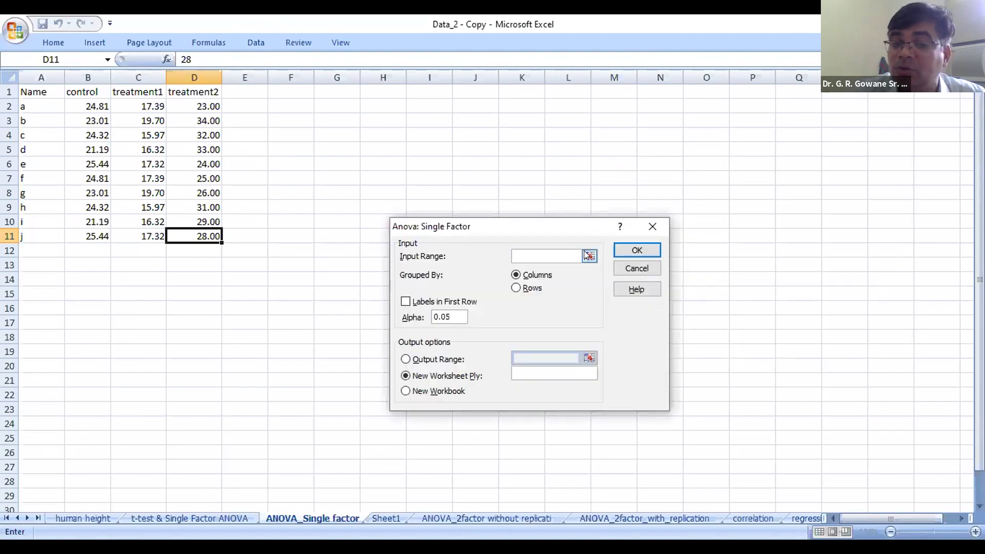
left_click(587, 256)
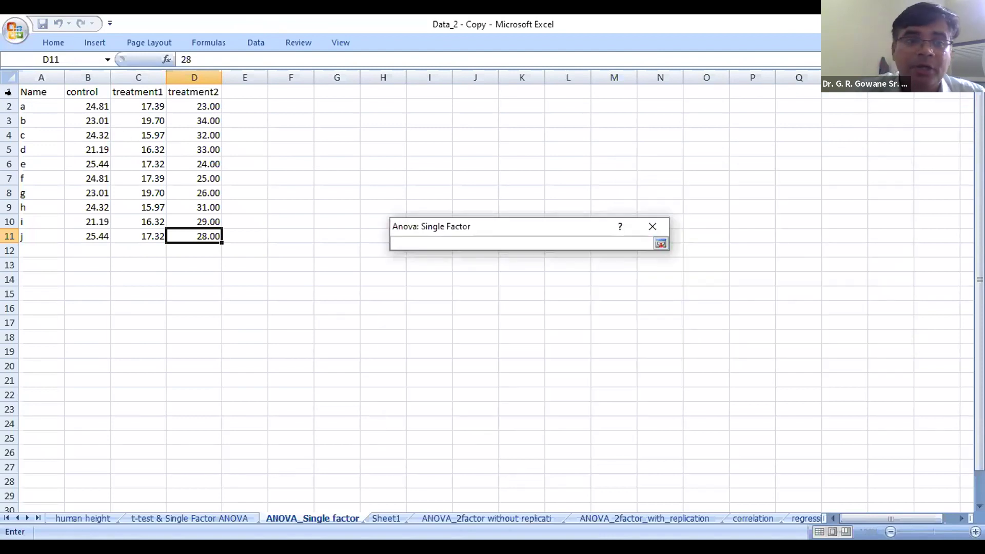
left_click_drag(87, 93, 205, 232)
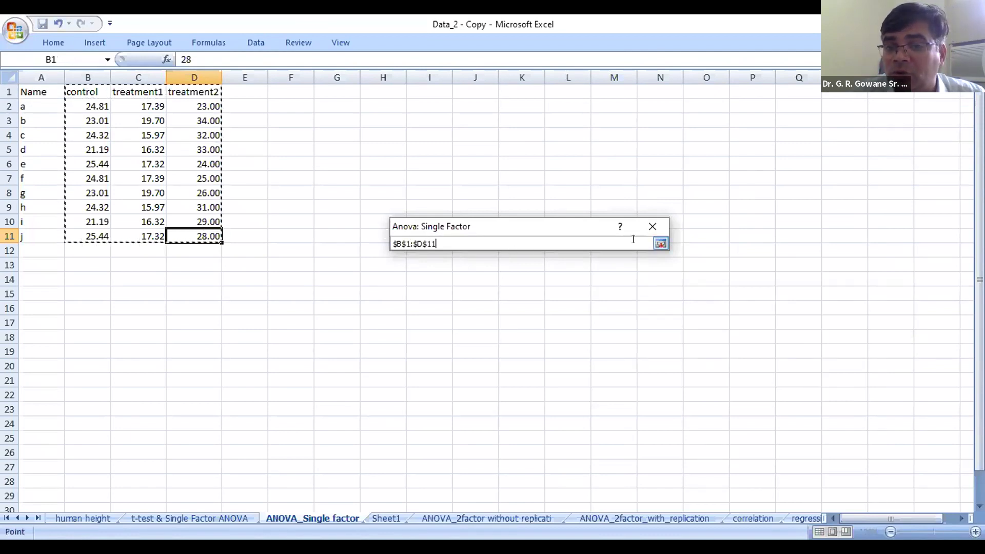
left_click(660, 242)
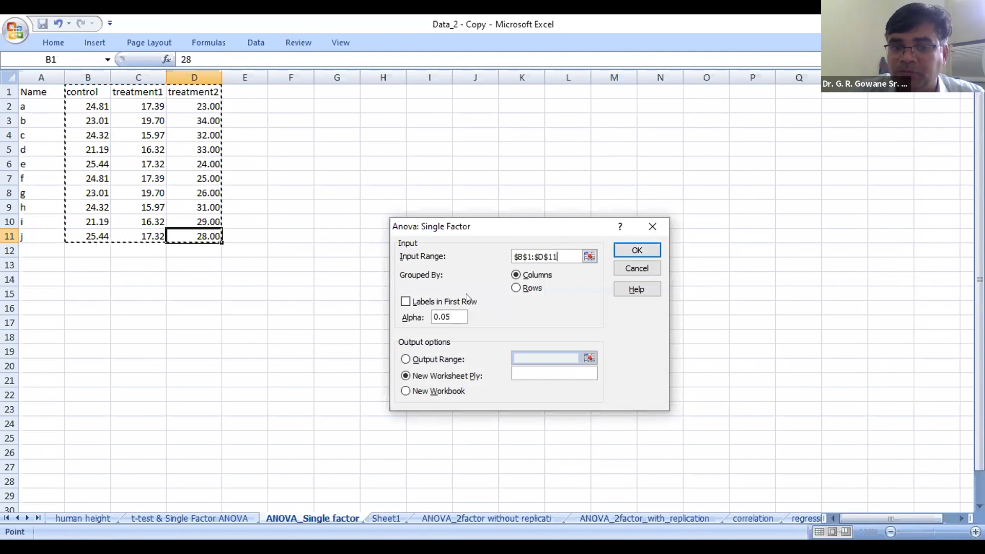
Run the single-factor ANOVA with labels in the first row and output at F11, and fit column F to its contents.
left_click(440, 304)
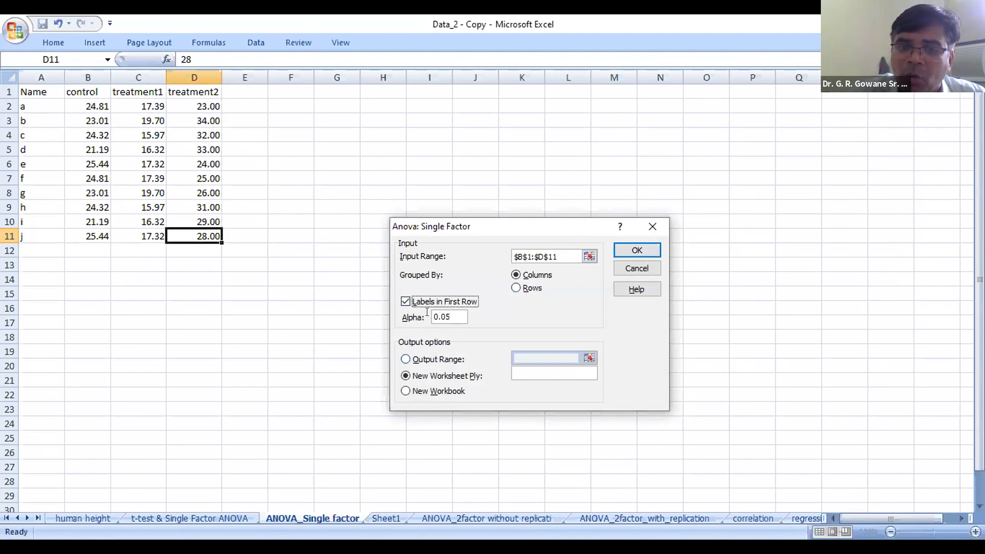
left_click(456, 313)
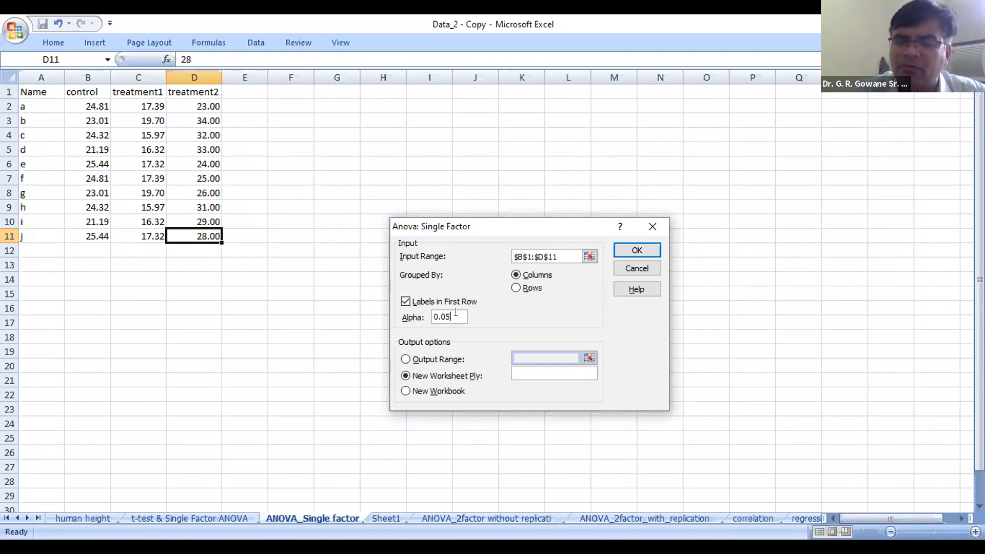
left_click(406, 359)
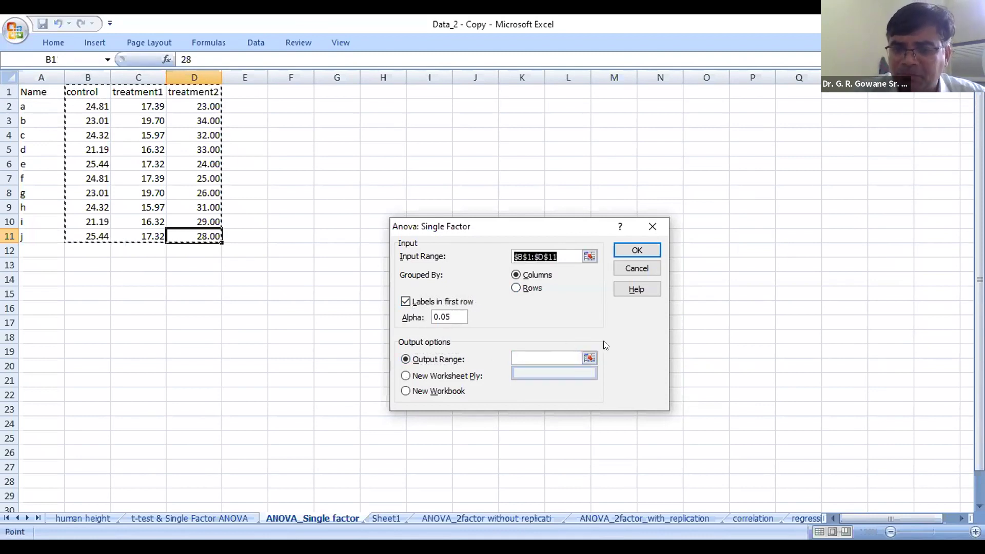
left_click(590, 354)
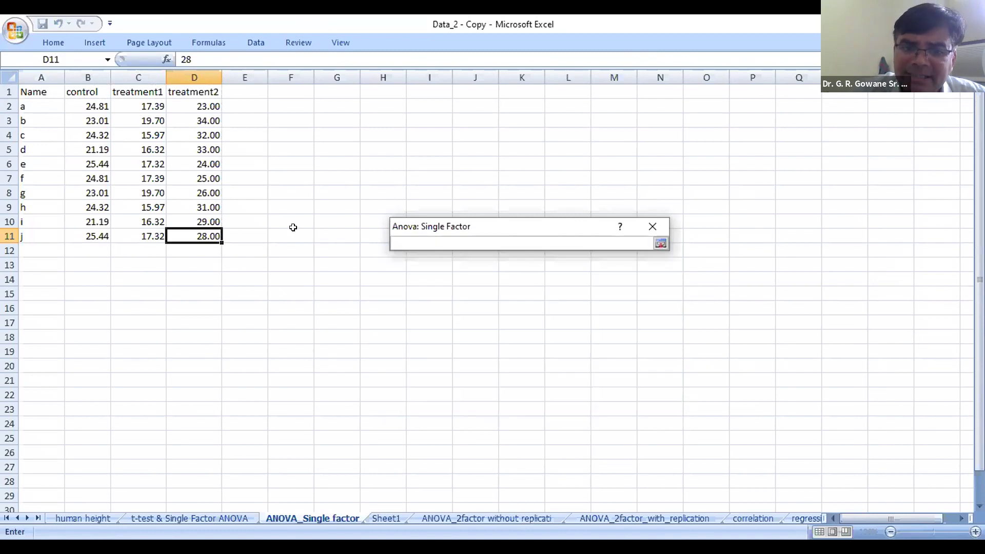
left_click(290, 236)
left_click(661, 243)
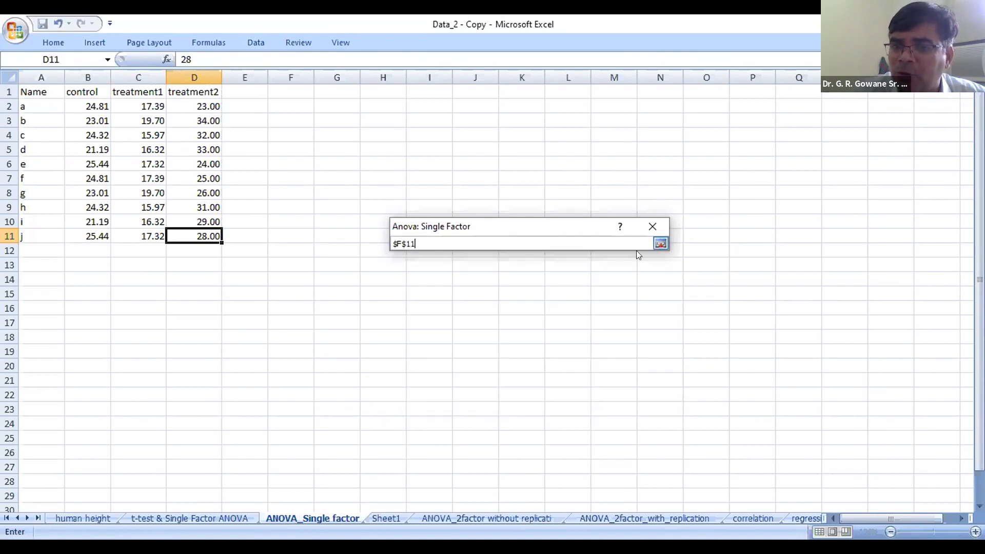
left_click(636, 250)
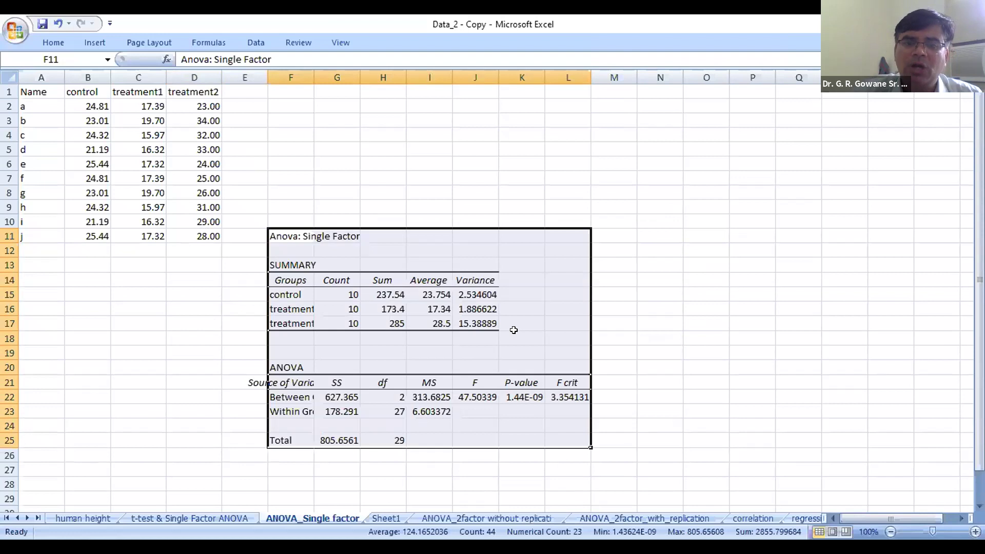
double_click(314, 77)
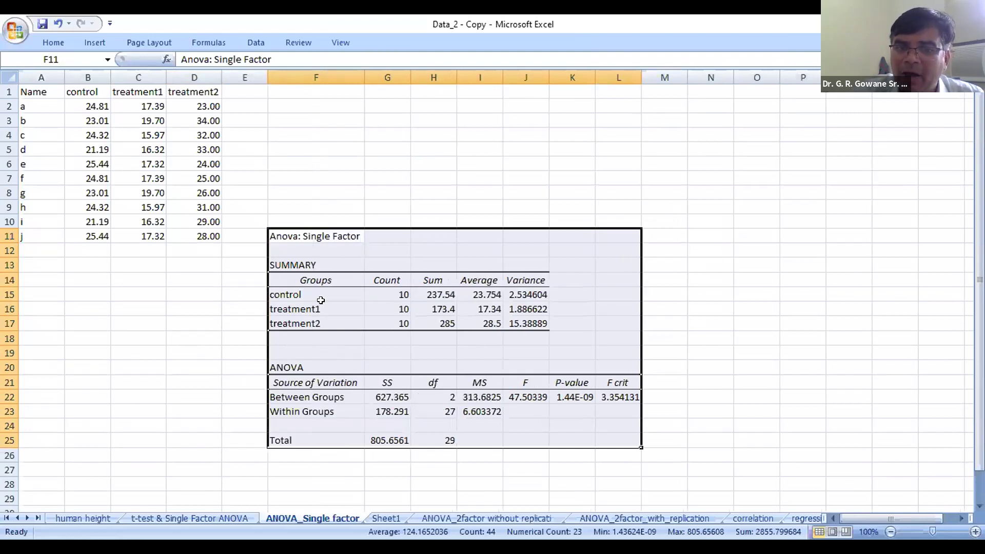
Examine the single-factor ANOVA output: the group summary rows, the ANOVA table, the F crit and the P-value.
left_click(316, 299)
left_click(317, 310)
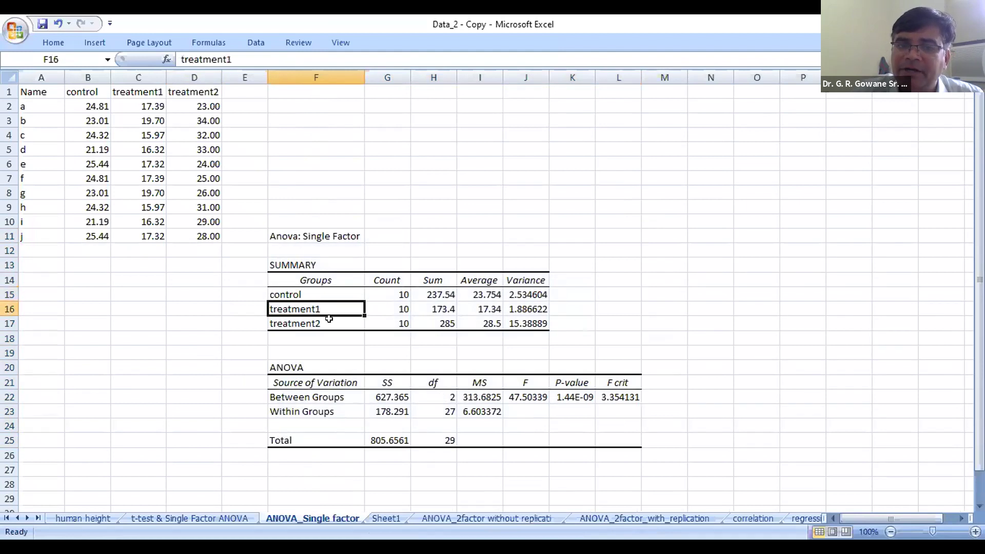
left_click(328, 323)
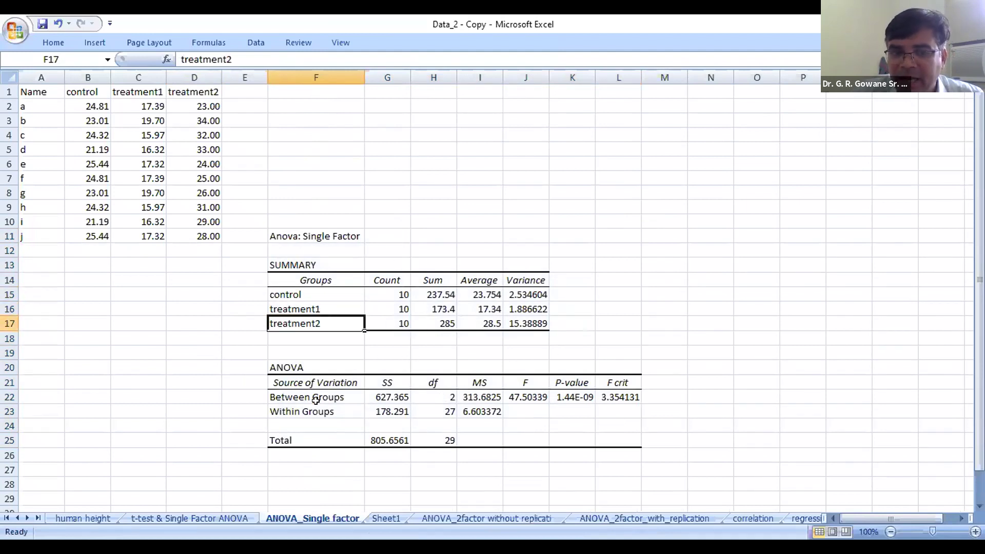
left_click_drag(271, 351, 661, 451)
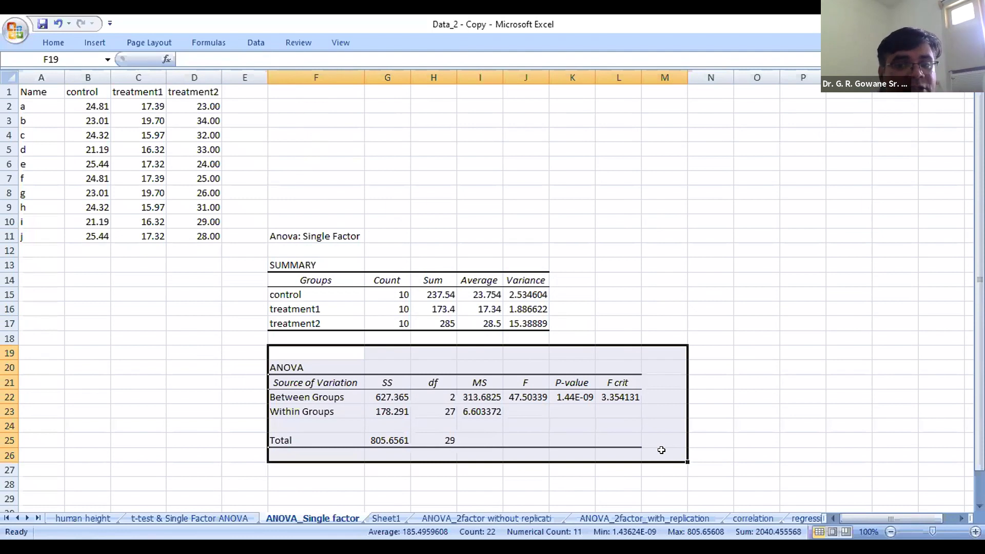
left_click(620, 395)
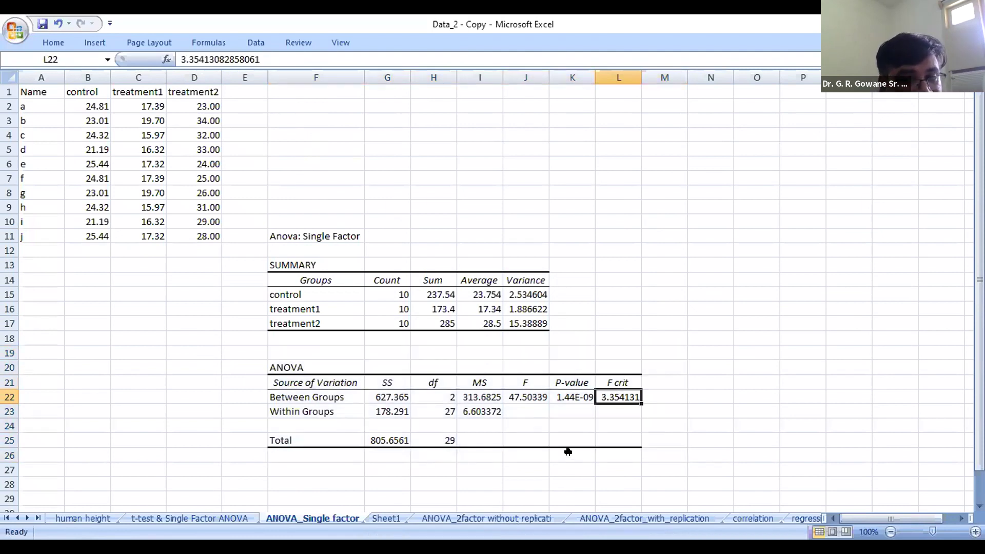
left_click(569, 399)
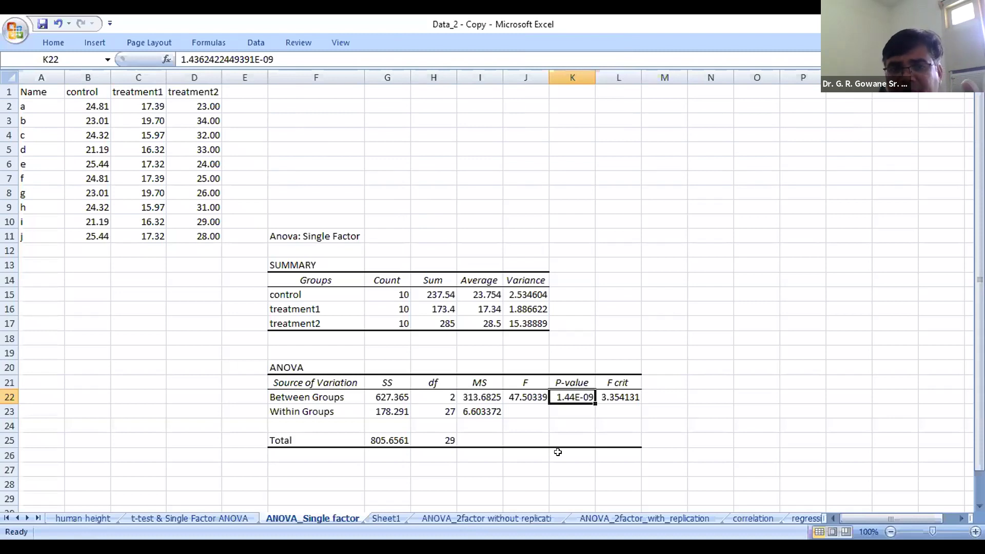
Go to the ANOVA_2factor without replication sheet and review the student numbers and the eng, maths and sci scores.
left_click(386, 519)
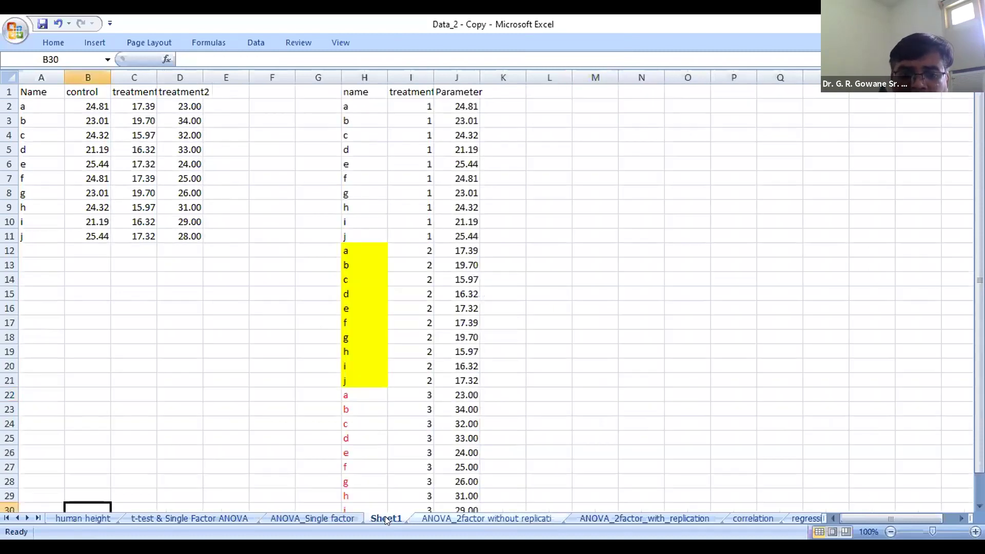
left_click(436, 519)
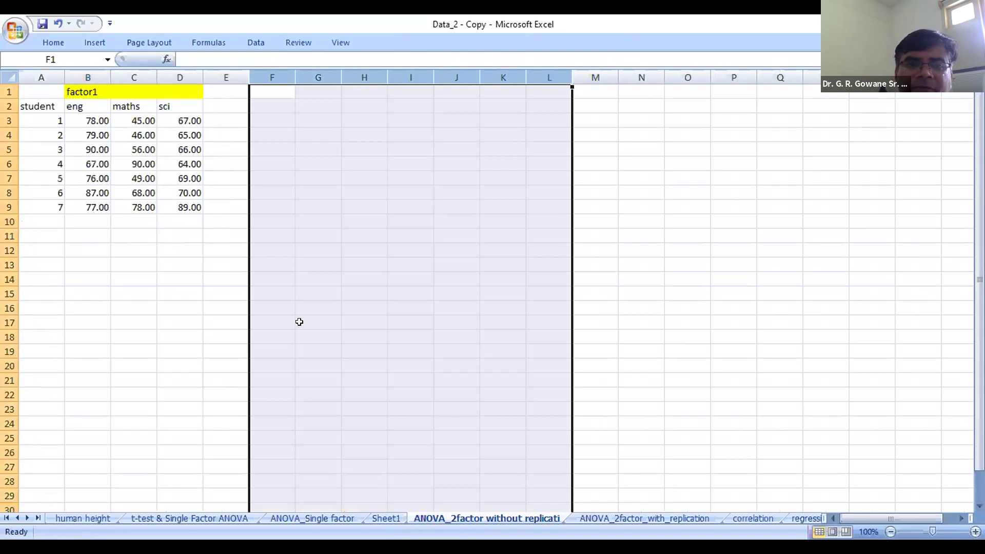
left_click(334, 309)
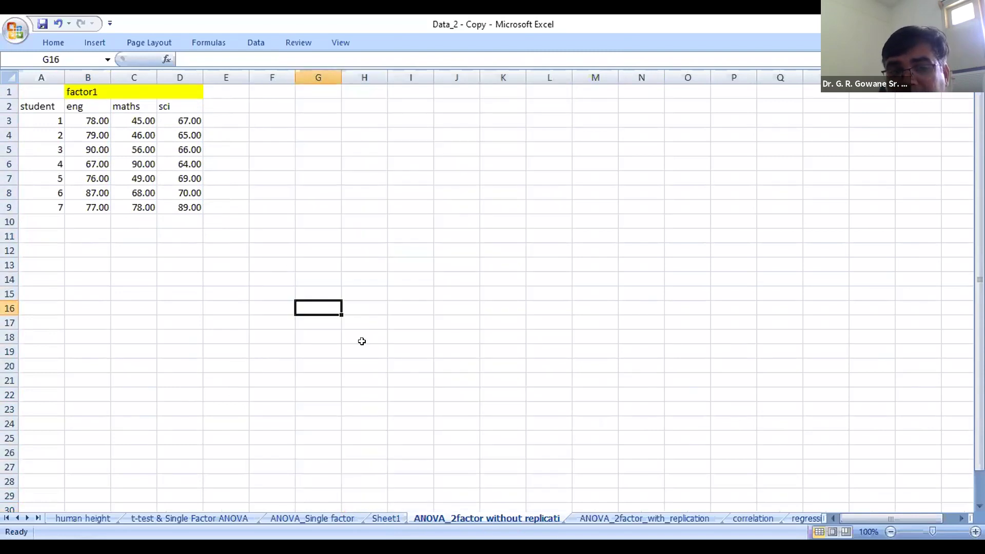
left_click_drag(51, 120, 52, 204)
left_click(90, 101)
left_click_drag(90, 101, 165, 103)
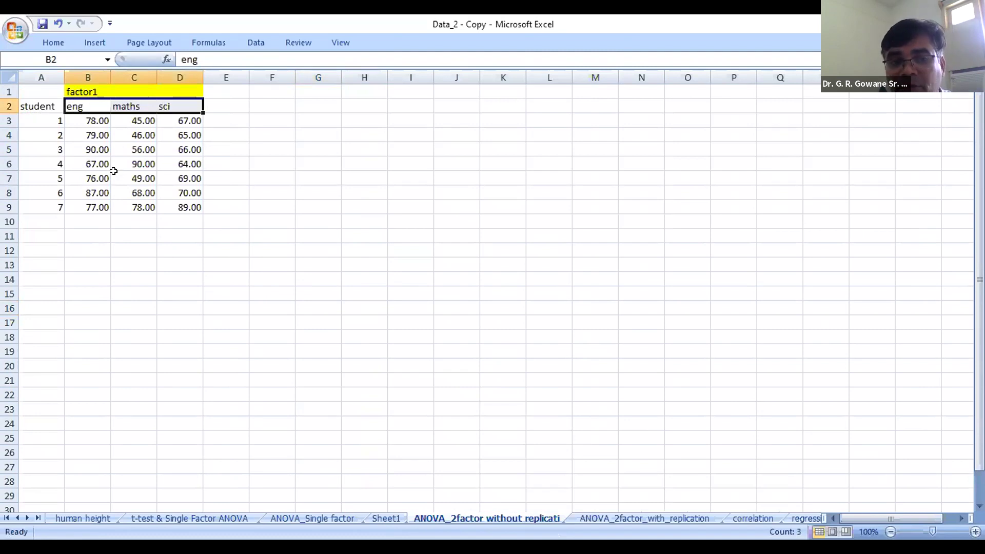
left_click(159, 187)
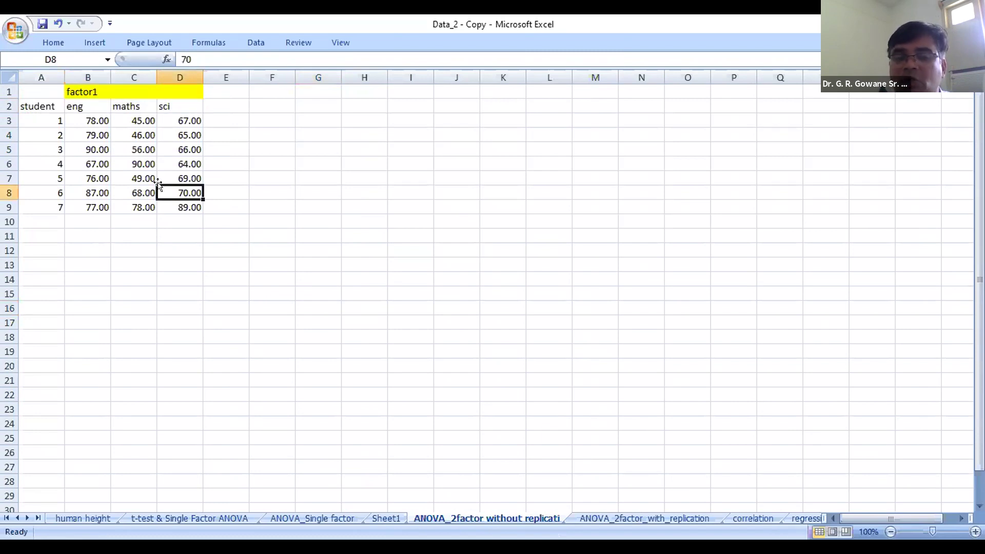
left_click(148, 232)
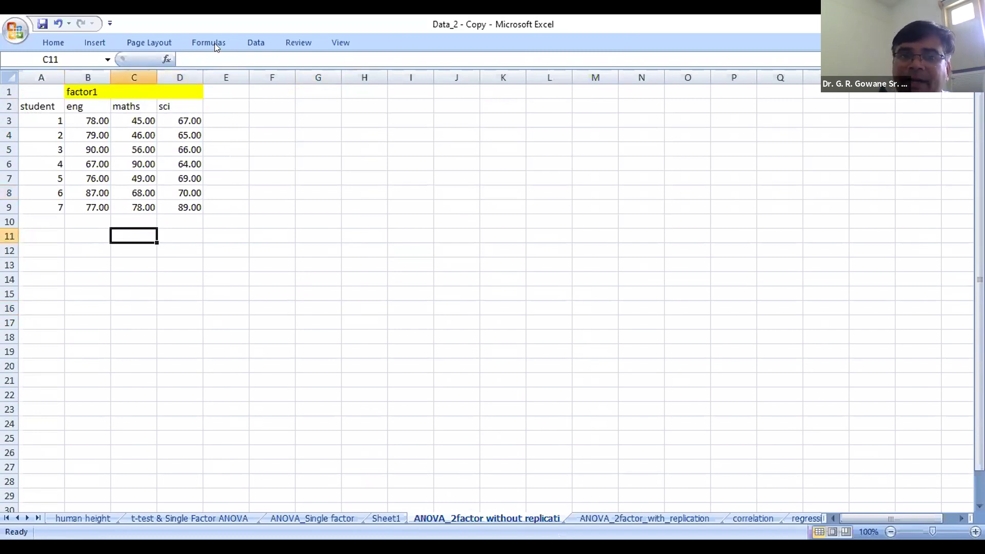
Start the Anova: Two-Factor Without Replication analysis and set its Input Range to A2:D9.
left_click(259, 42)
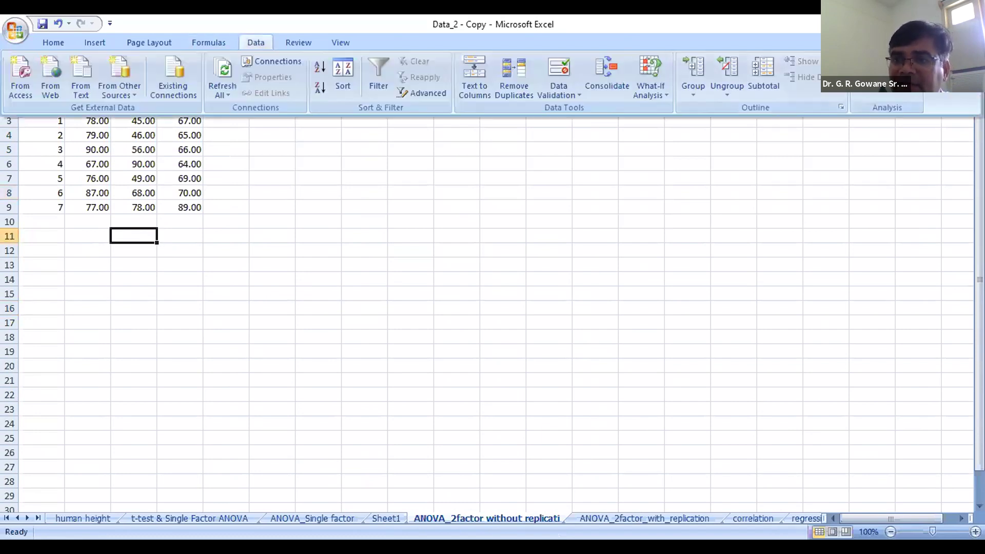
left_click(888, 77)
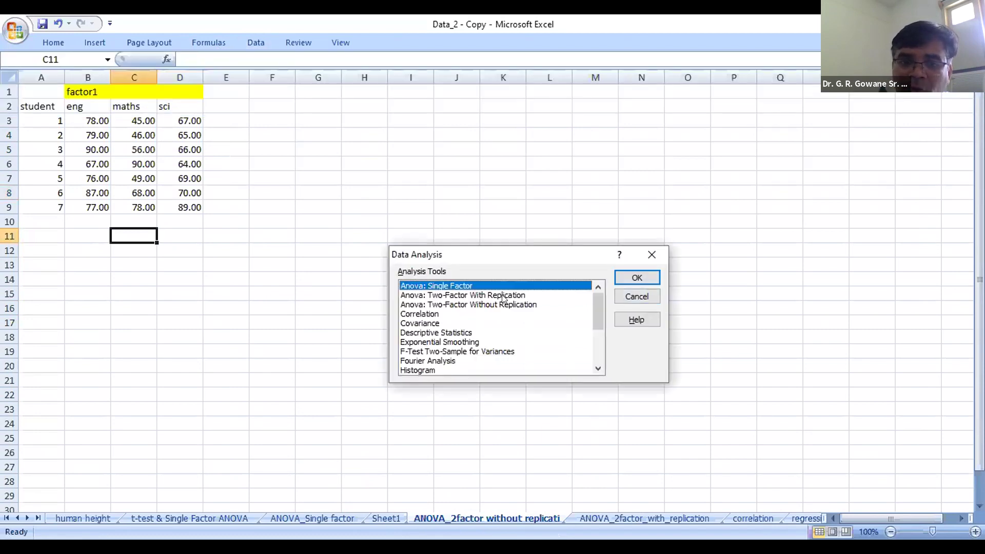
left_click(502, 295)
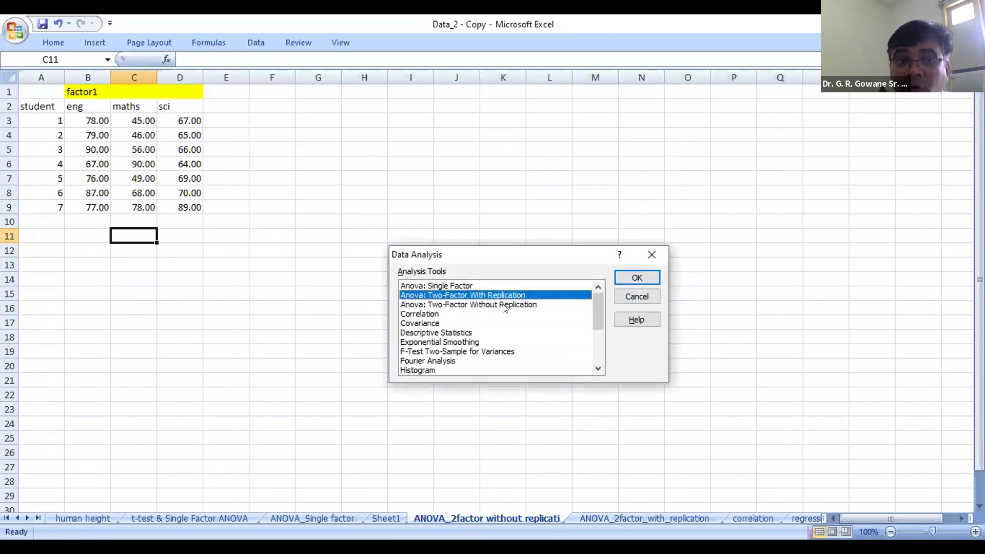
left_click(504, 305)
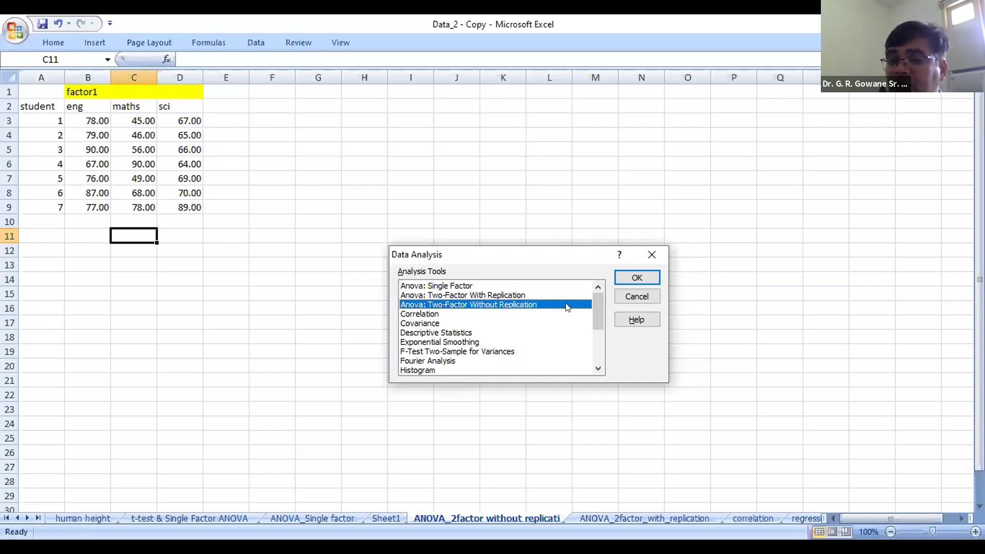
left_click(627, 280)
left_click_drag(49, 108, 188, 206)
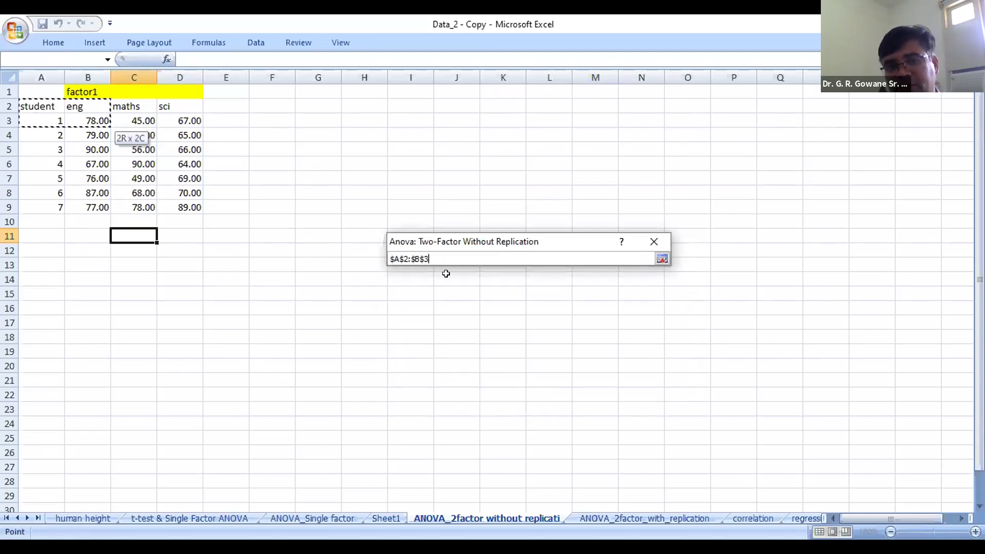
left_click(662, 260)
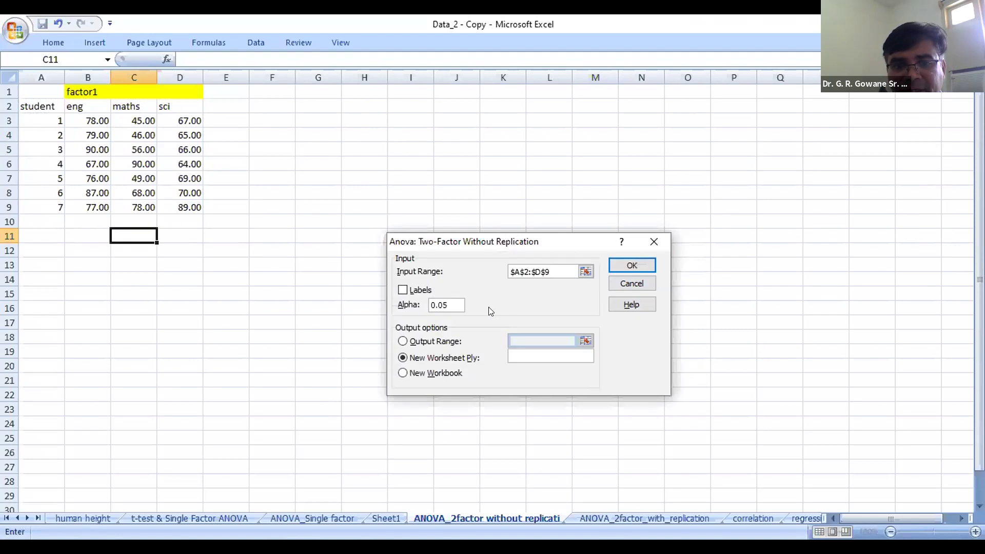
Run the two-factor ANOVA without replication with its output range at G10 and labels included.
left_click(441, 341)
left_click(583, 342)
left_click(585, 342)
left_click(318, 221)
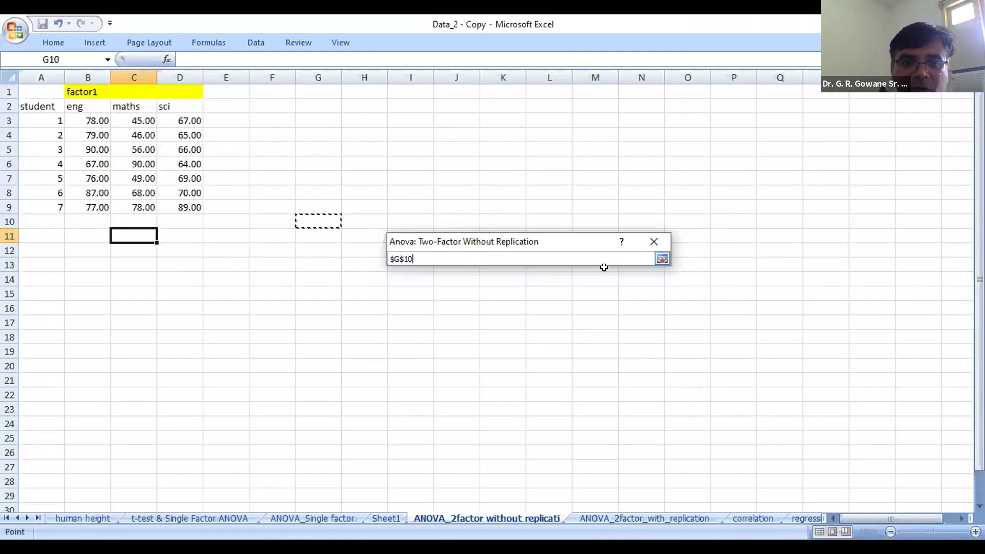
left_click(662, 258)
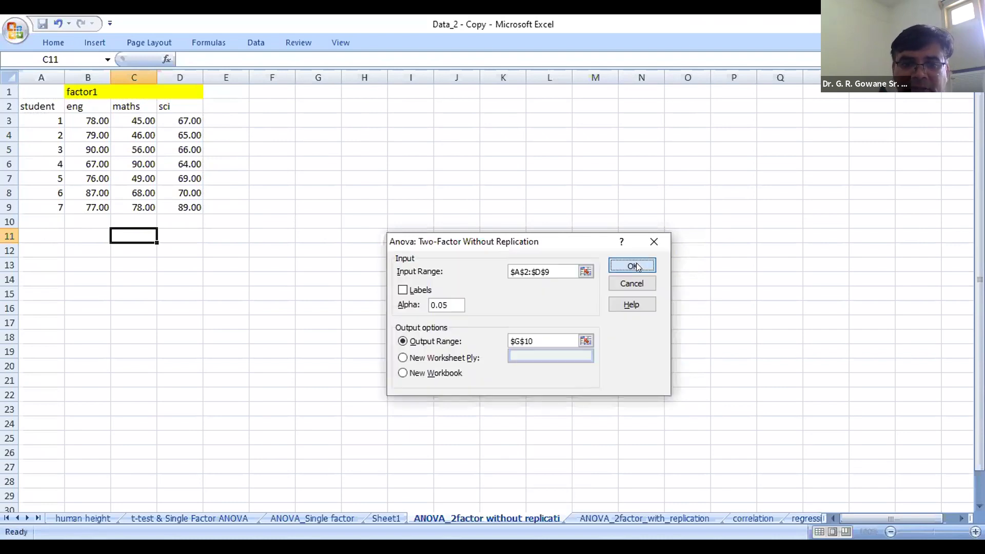
left_click(634, 265)
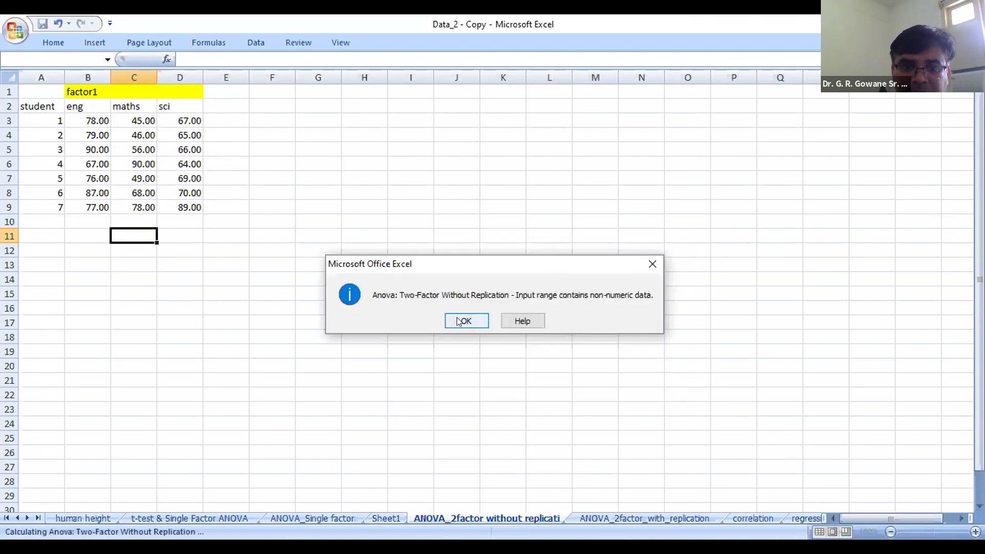
left_click(459, 321)
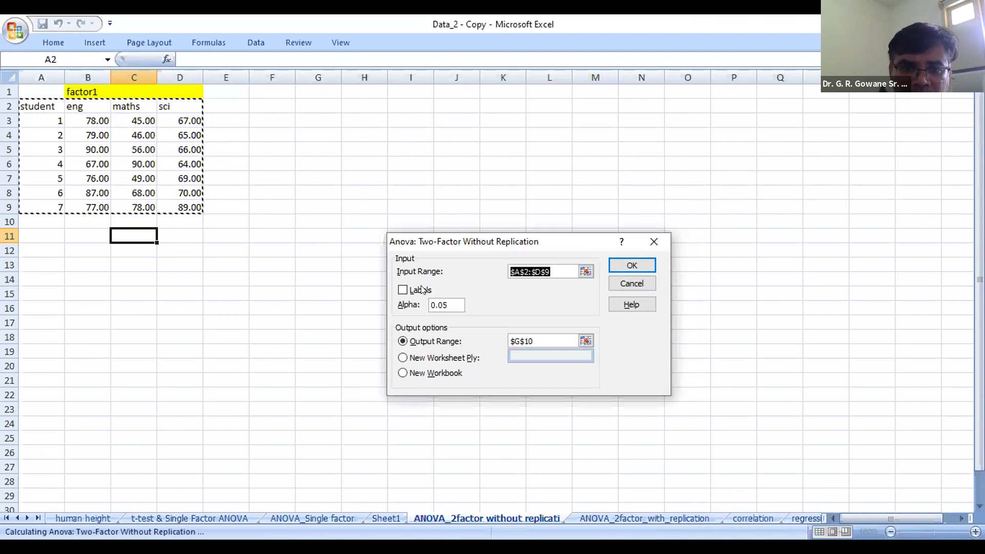
left_click(421, 290)
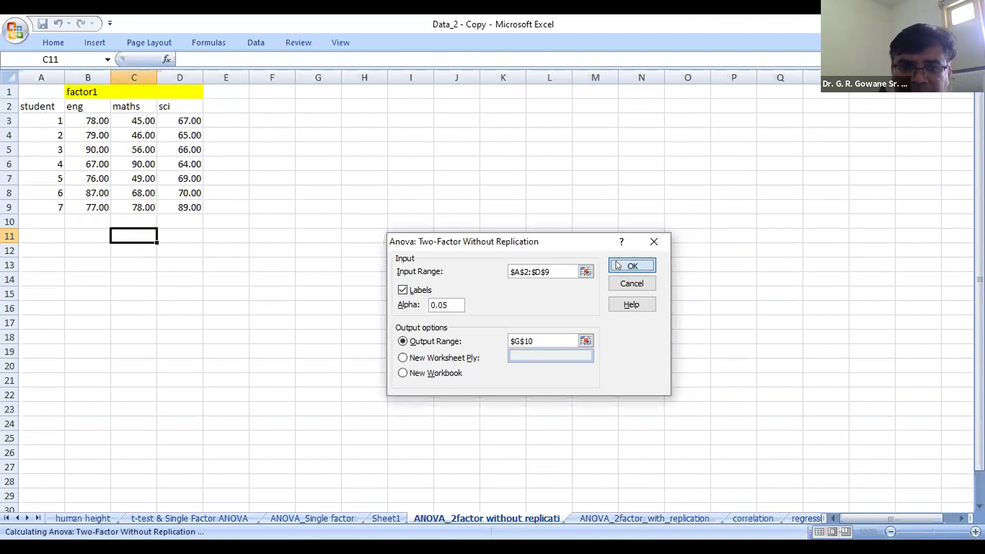
left_click(632, 265)
Examine the F crit, df and P-value entries for Rows and Columns in the two-factor ANOVA table.
left_click_drag(980, 277, 980, 288)
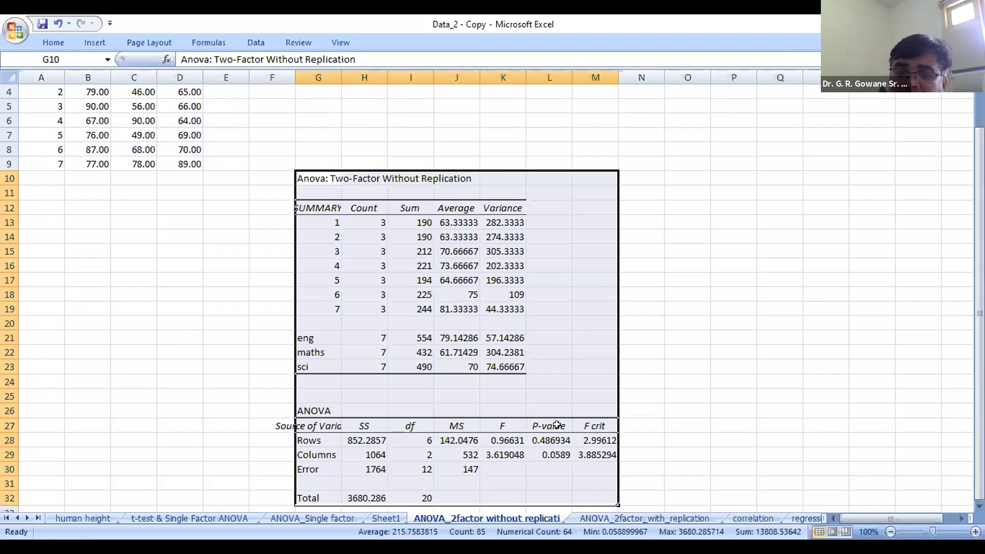
left_click(595, 438)
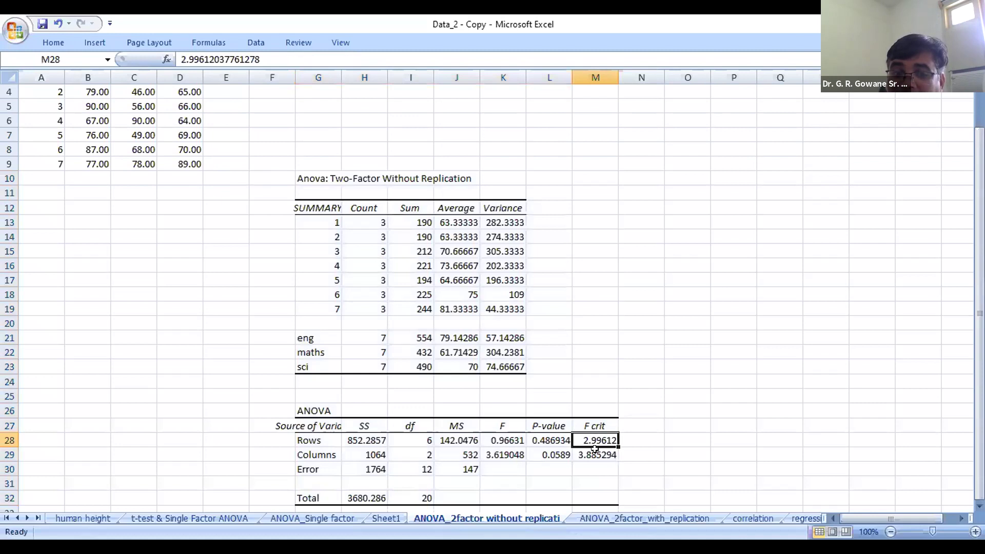
left_click(595, 453)
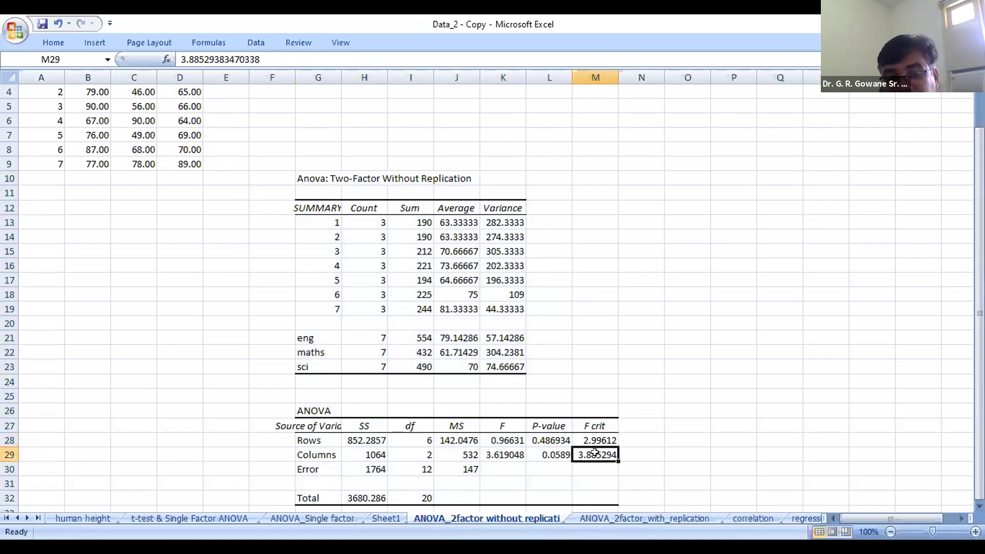
left_click(422, 440)
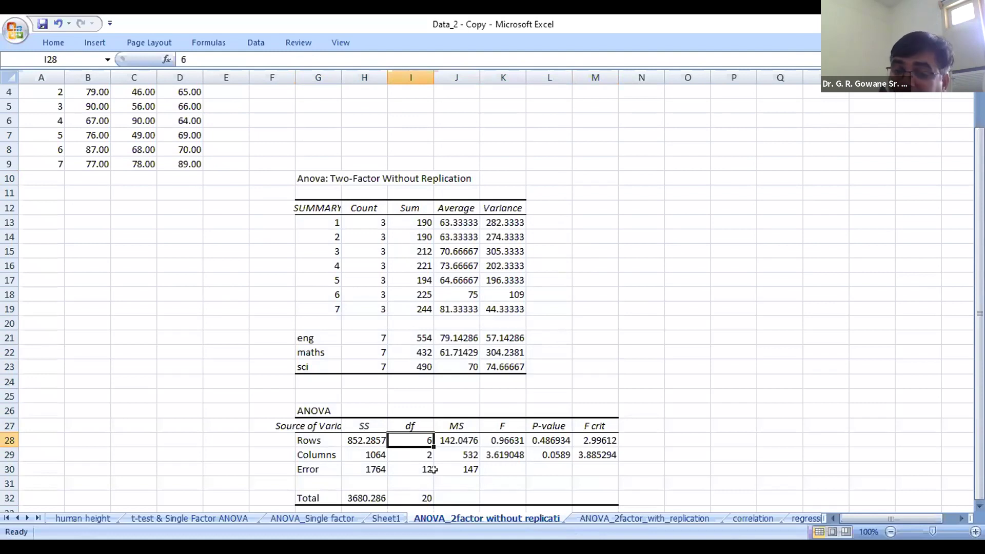
left_click(413, 451)
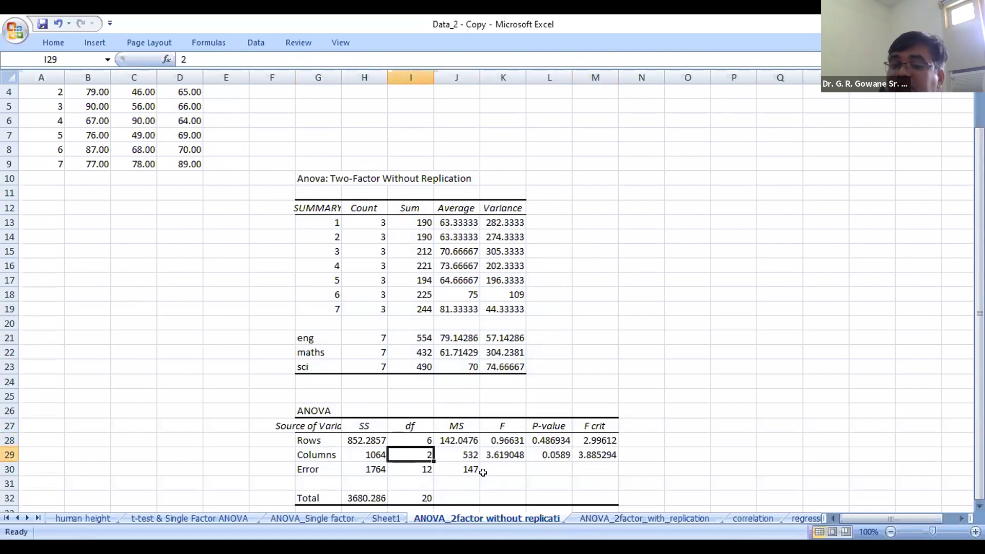
left_click_drag(550, 440, 550, 450)
left_click(549, 439)
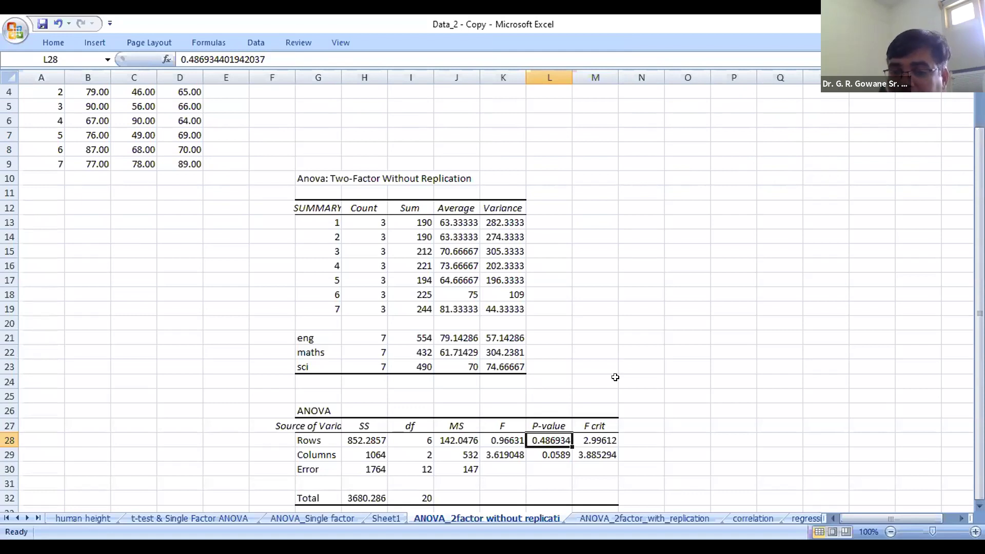
left_click(550, 452)
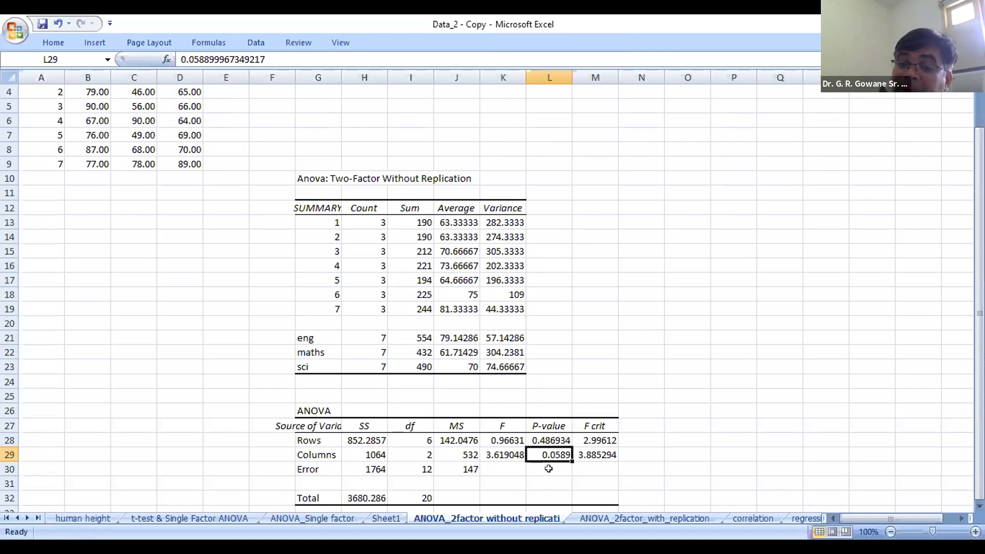
Go to the ANOVA_2factor_with_replication sheet and review the row blocks of groups A and B.
left_click(600, 518)
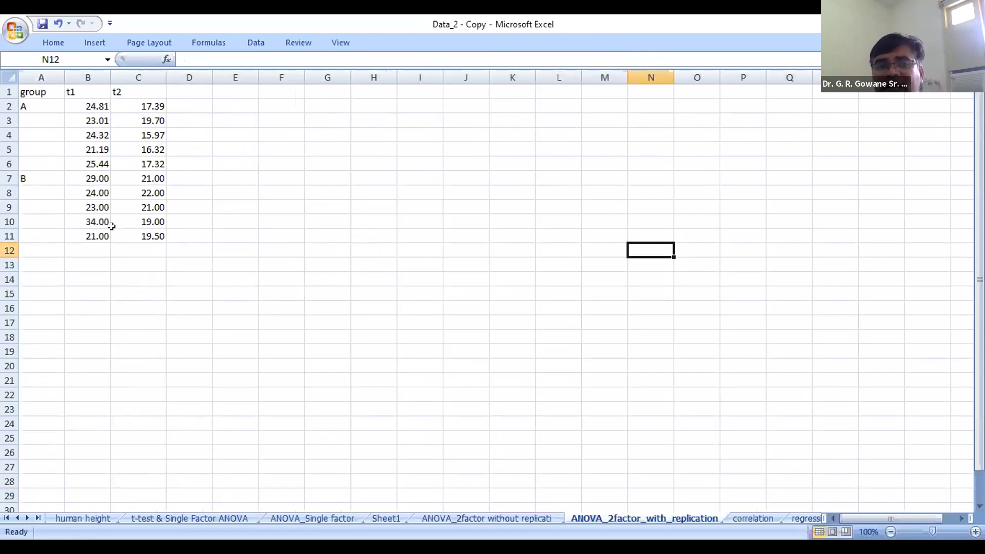
left_click_drag(31, 105, 46, 241)
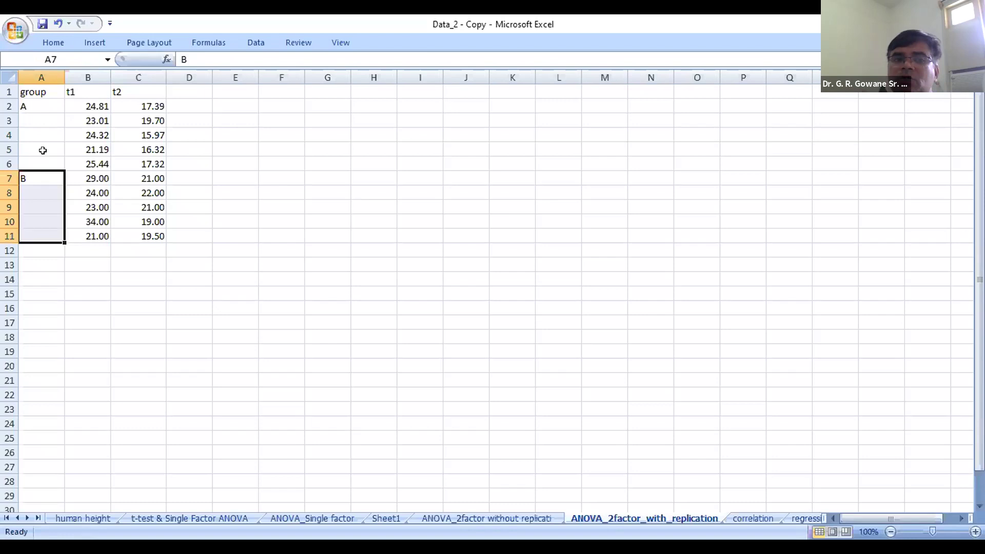
left_click_drag(31, 107, 40, 151)
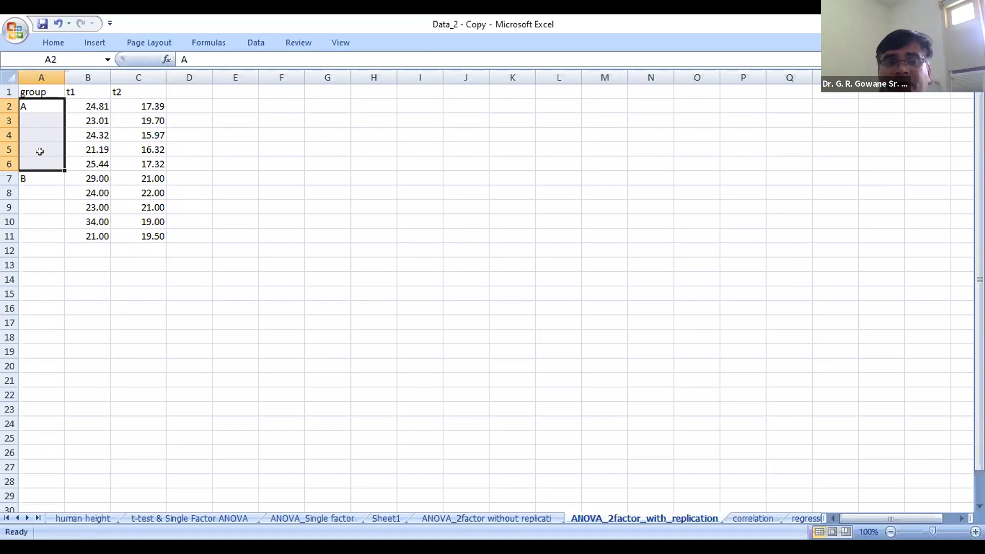
left_click(40, 175)
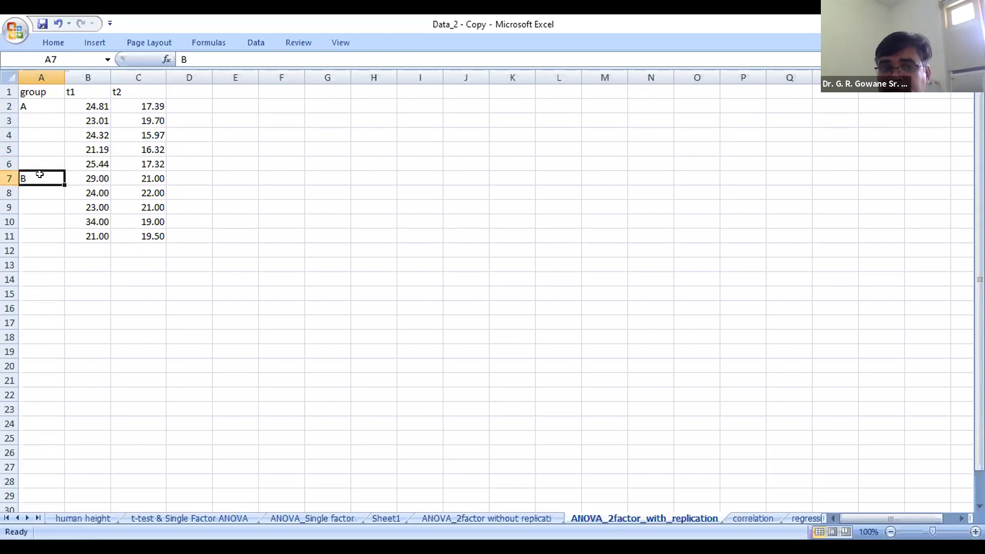
Start the Anova: Two-Factor With Replication analysis and set its Input Range to A1:C11.
left_click(256, 42)
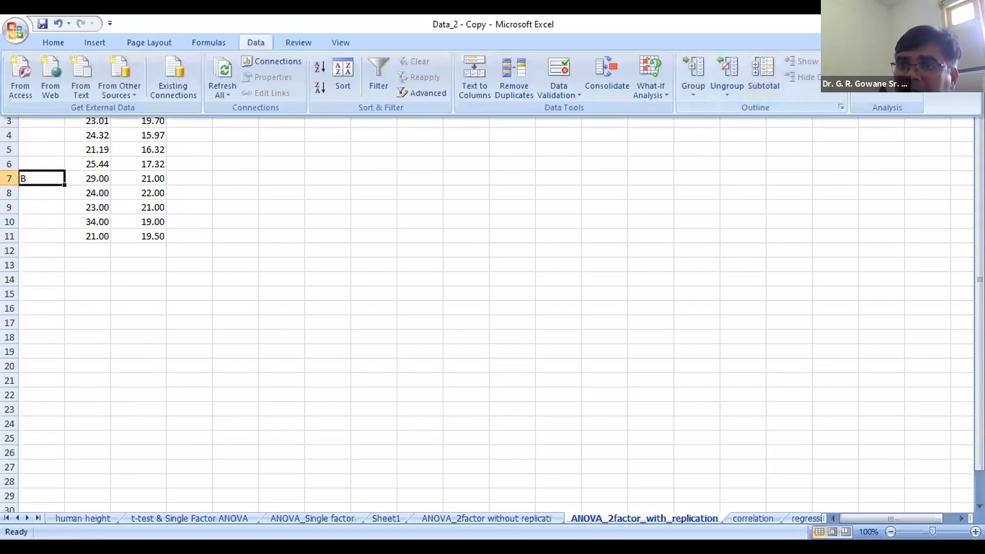
left_click(887, 62)
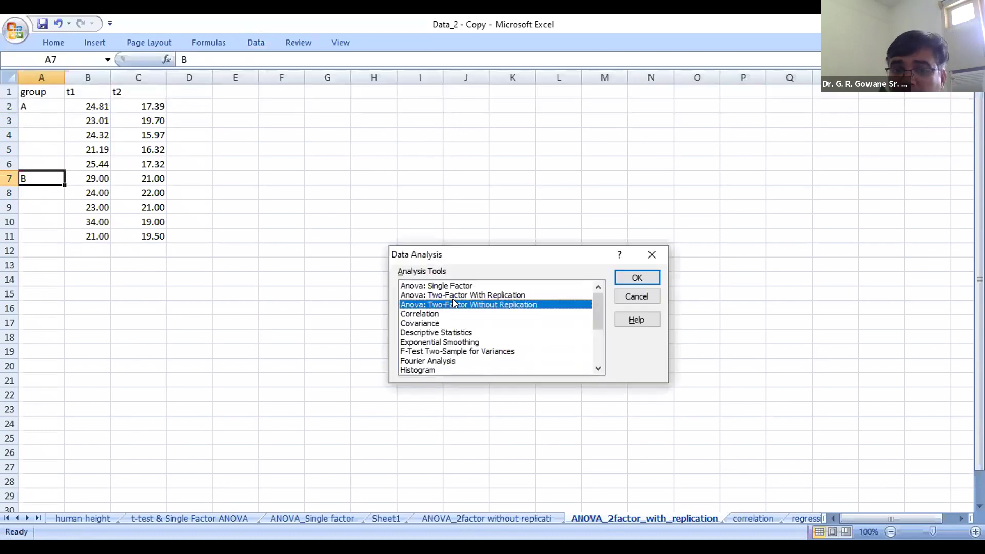
left_click(453, 295)
left_click(641, 278)
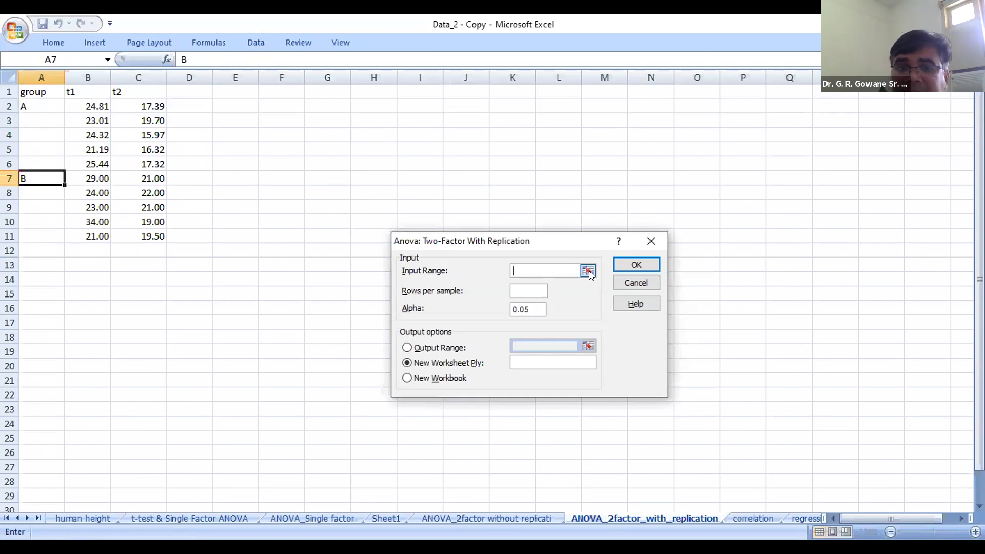
left_click(588, 270)
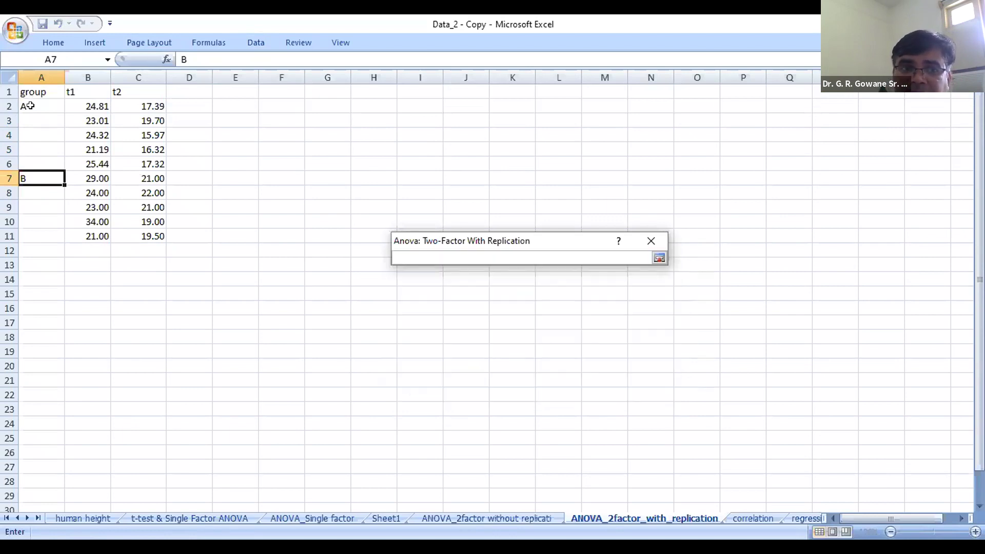
left_click_drag(27, 93, 90, 114)
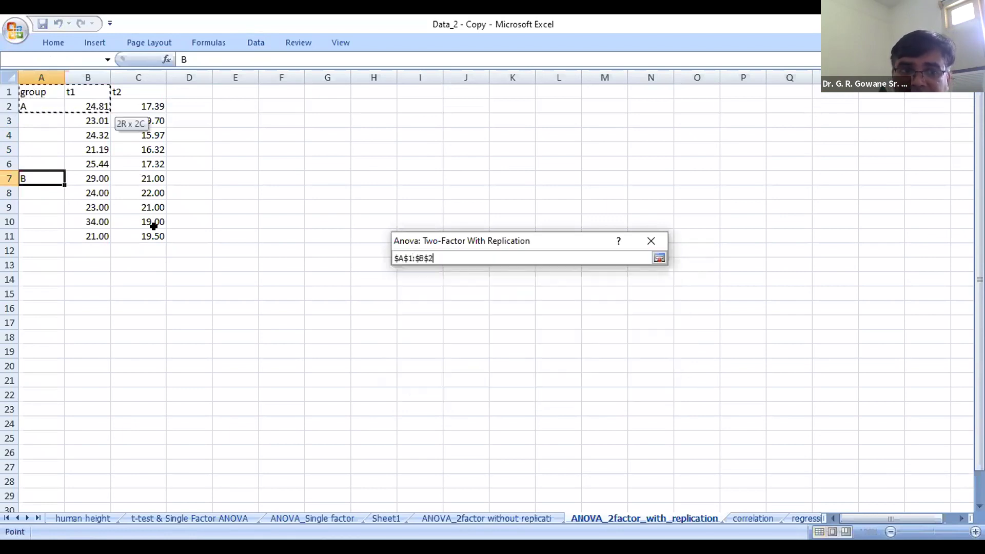
left_click_drag(153, 226, 152, 237)
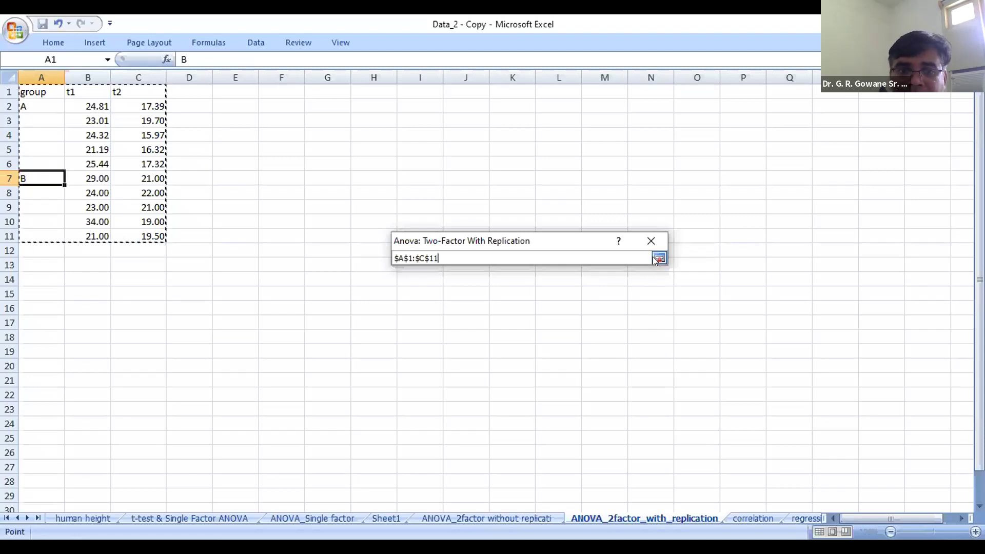
left_click(658, 258)
Run the two-factor ANOVA with 5 rows per sample and its output range at F8, and fit column F's width to the results.
left_click(429, 347)
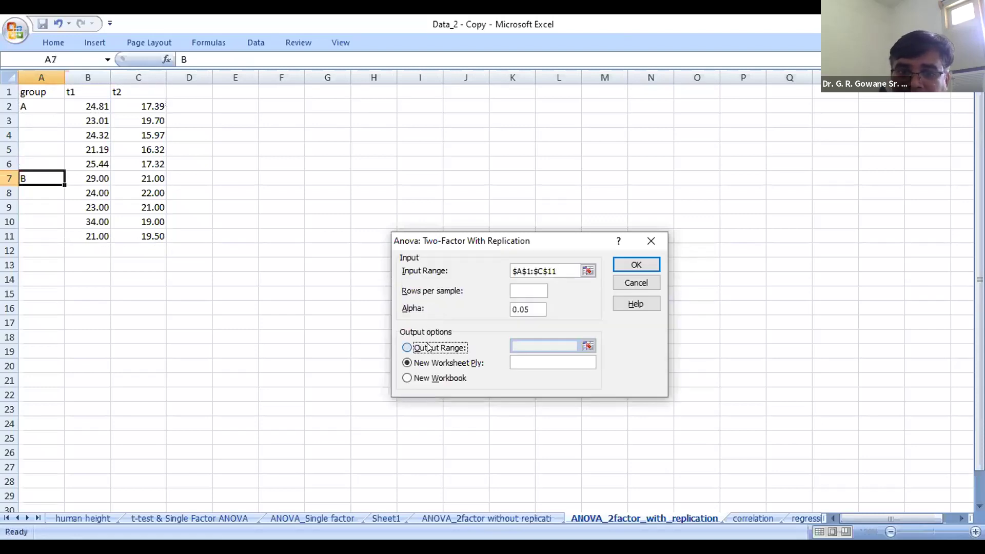
left_click(529, 287)
type("5")
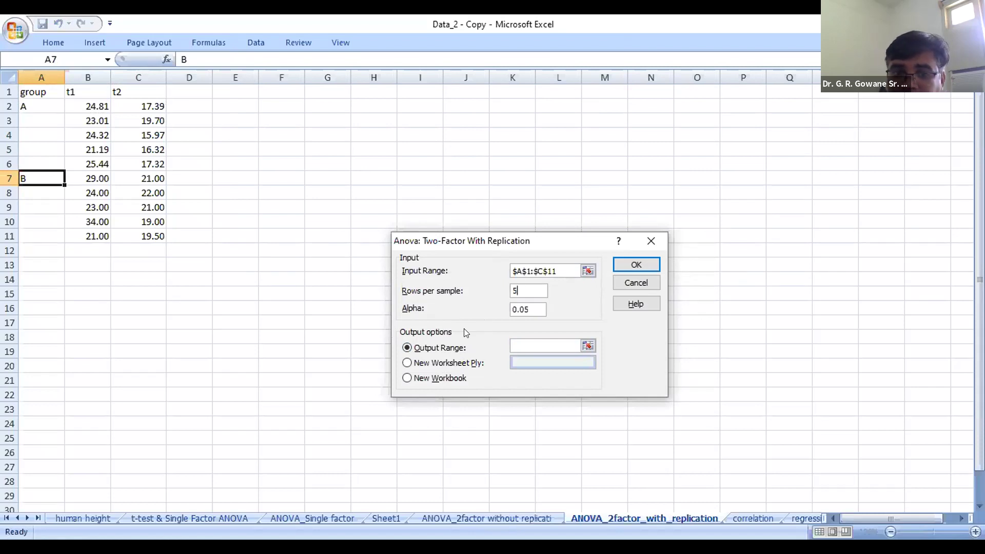
left_click(588, 345)
left_click(274, 195)
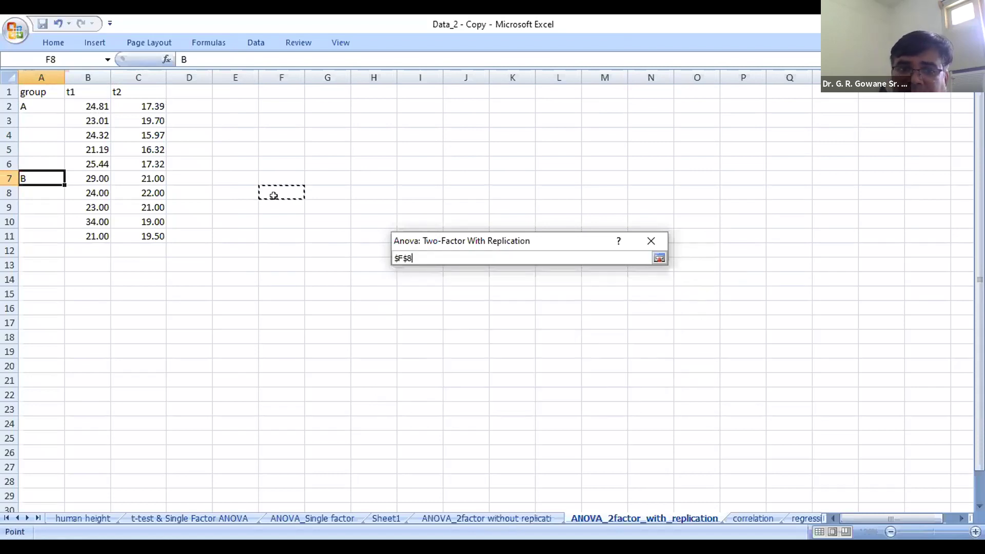
left_click(659, 258)
left_click(644, 262)
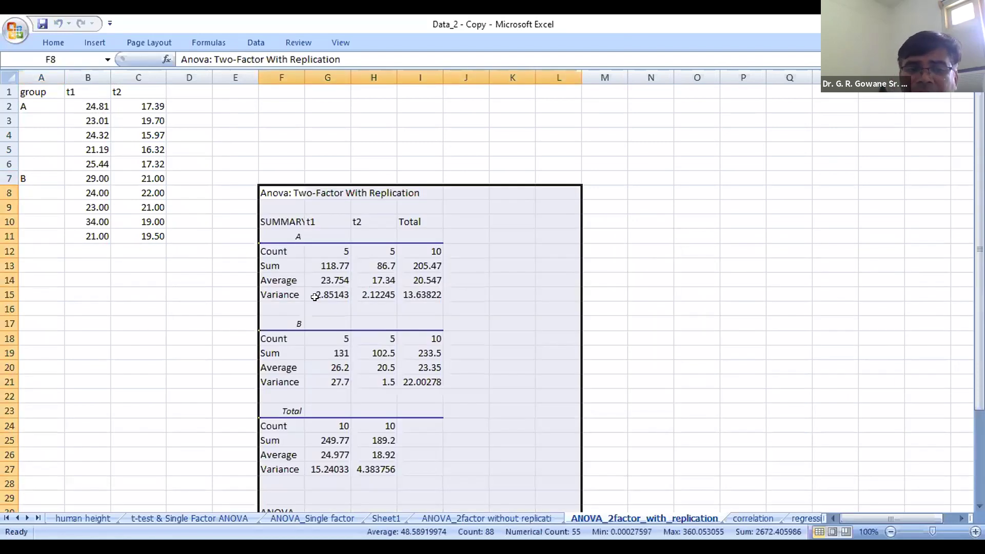
double_click(305, 77)
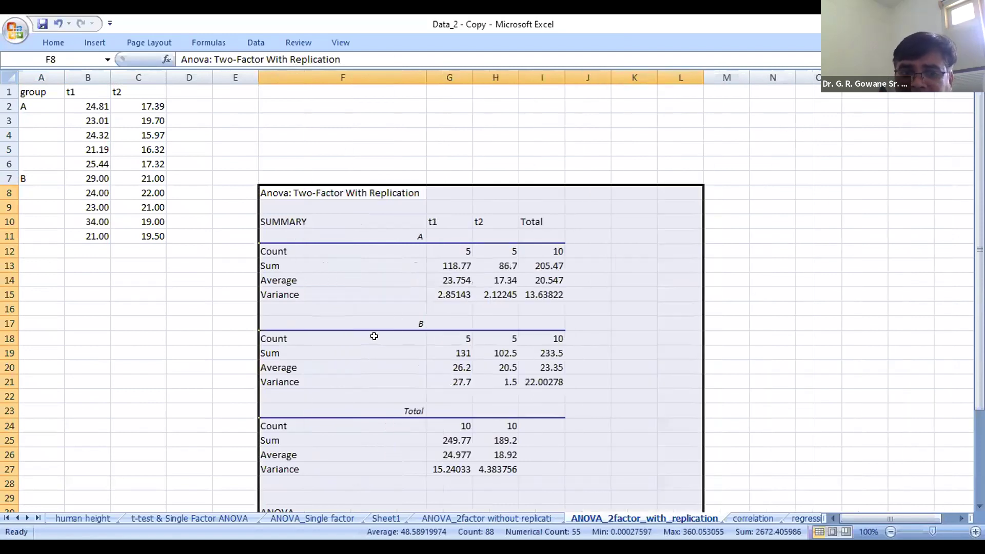
Examine the P-values for Sample, Columns and Interaction in the ANOVA table of the two-factor analysis with replication.
mouse_move(979, 193)
left_mouse_down()
mouse_move(980, 214)
mouse_move(979, 206)
left_mouse_up()
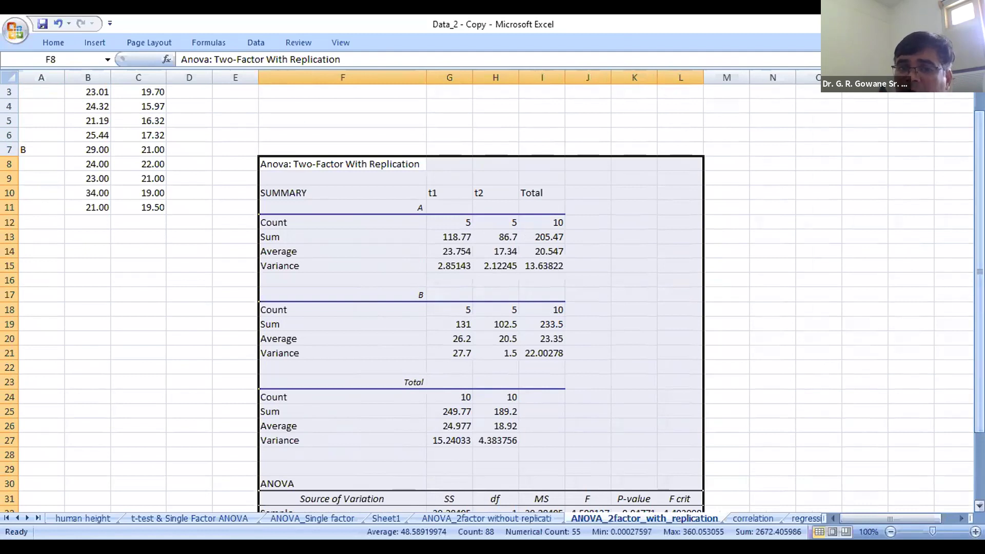
left_click_drag(979, 206, 979, 272)
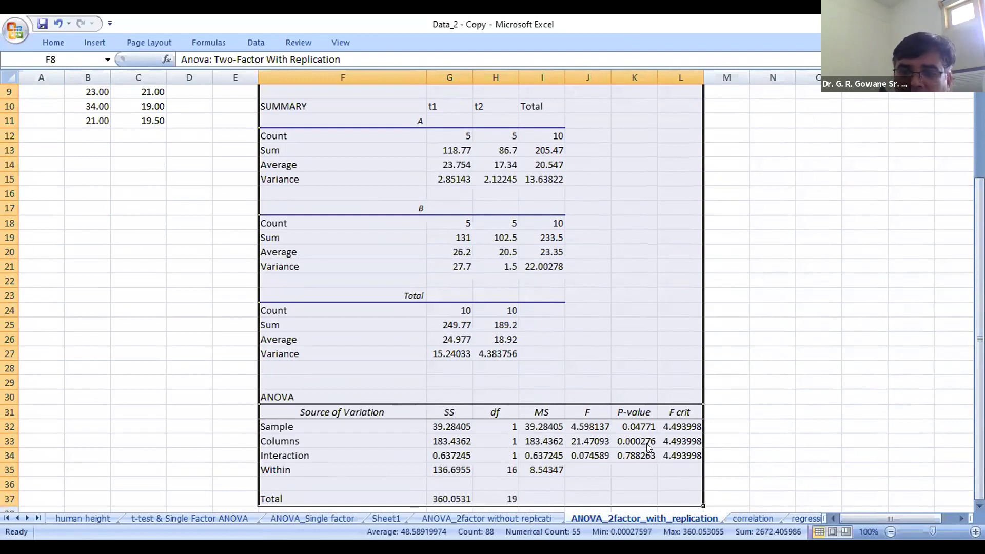
left_click(632, 426)
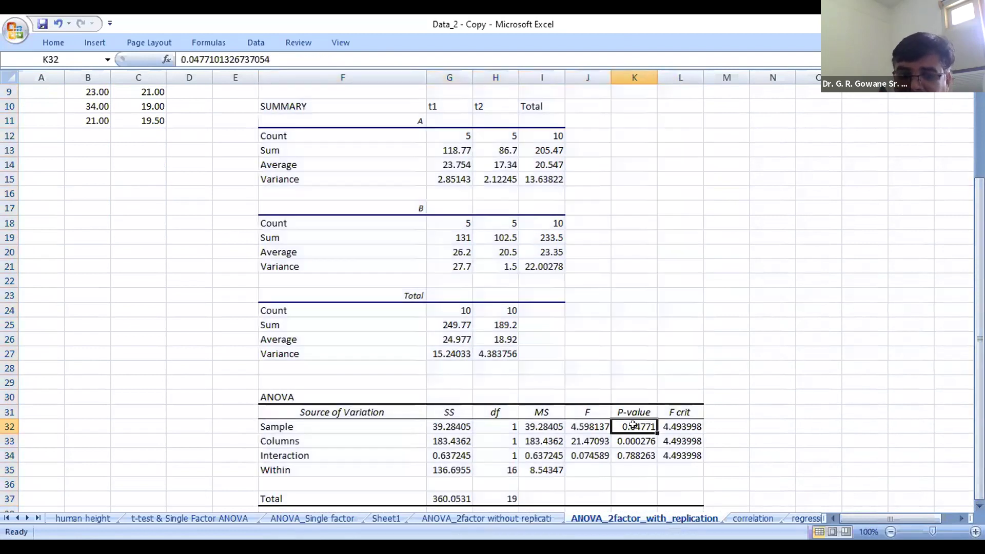
left_click(633, 437)
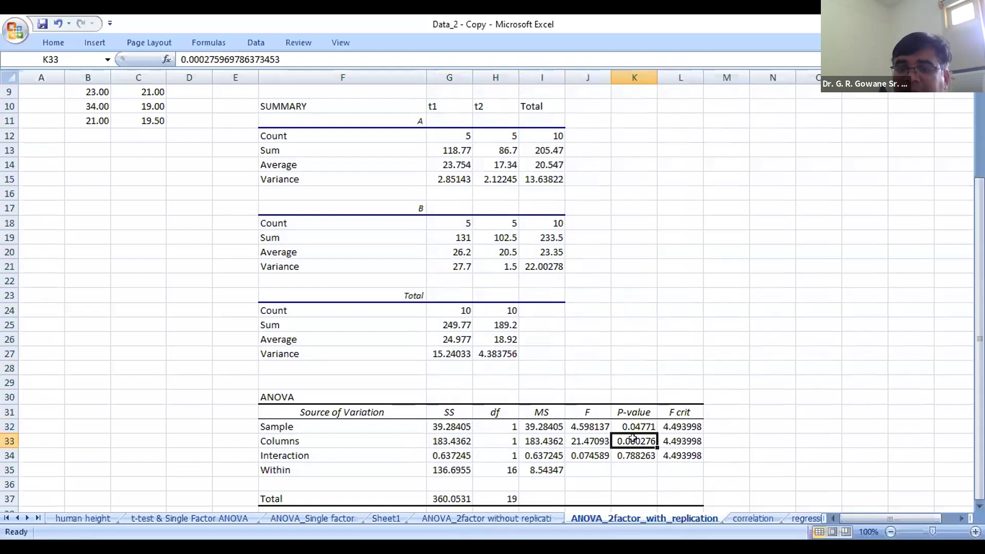
left_click(633, 451)
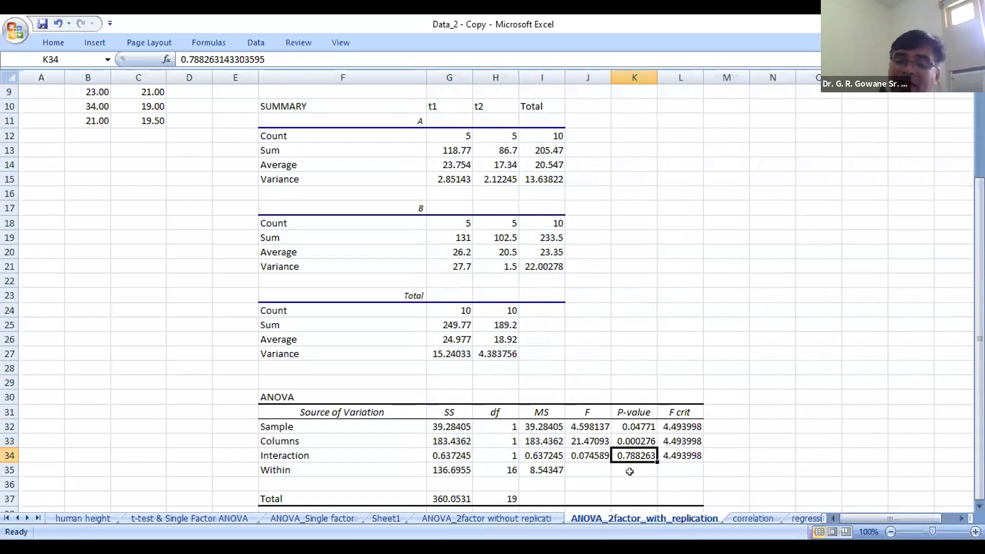
left_click(642, 423)
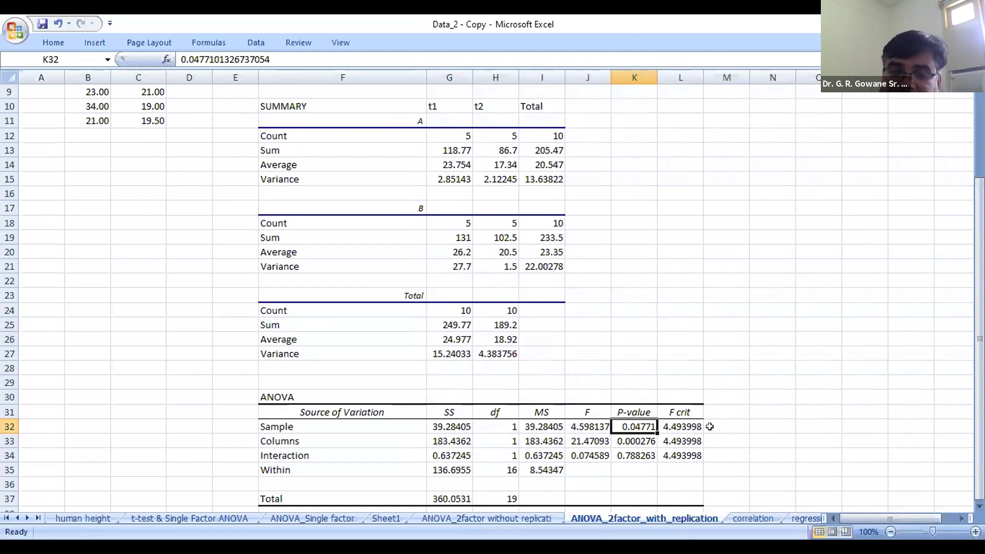
left_click(634, 440)
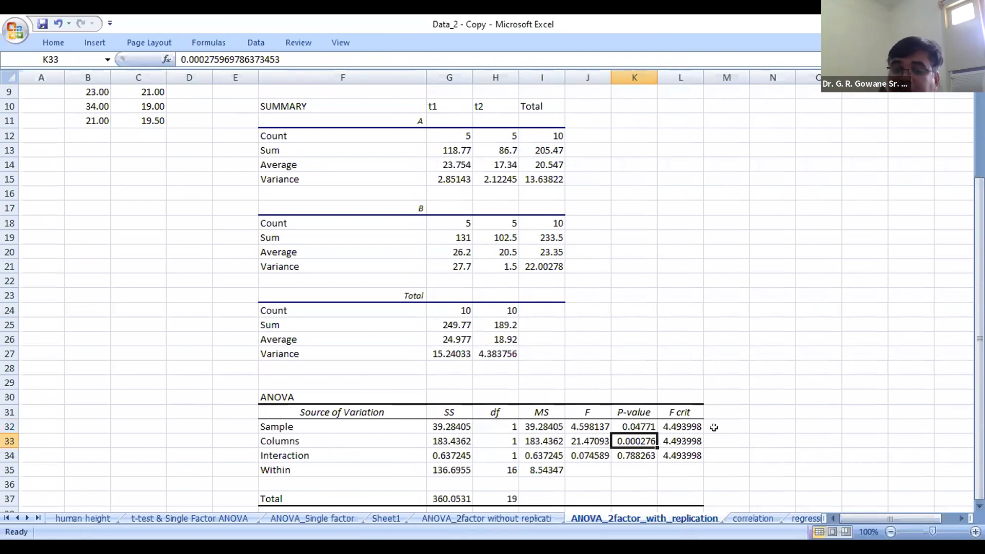
left_click(636, 454)
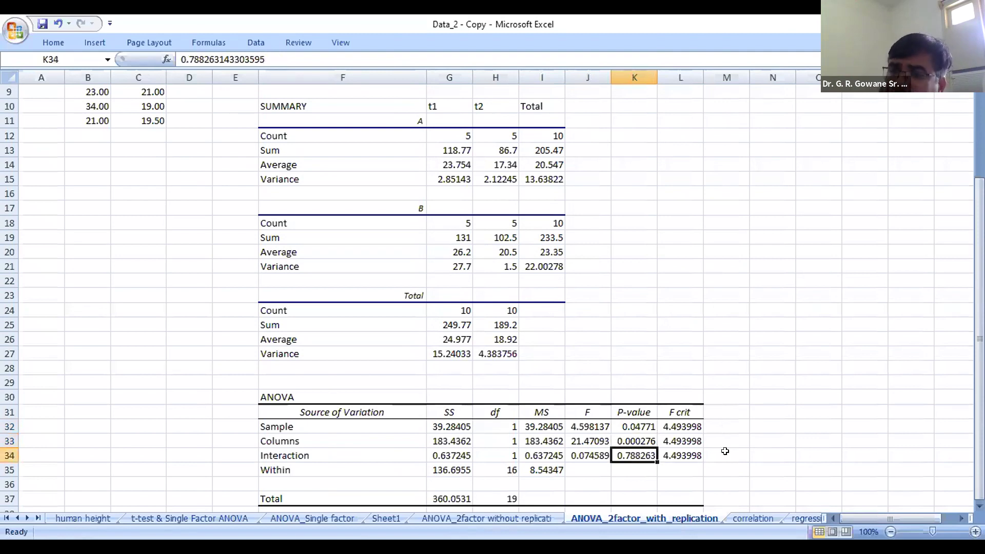
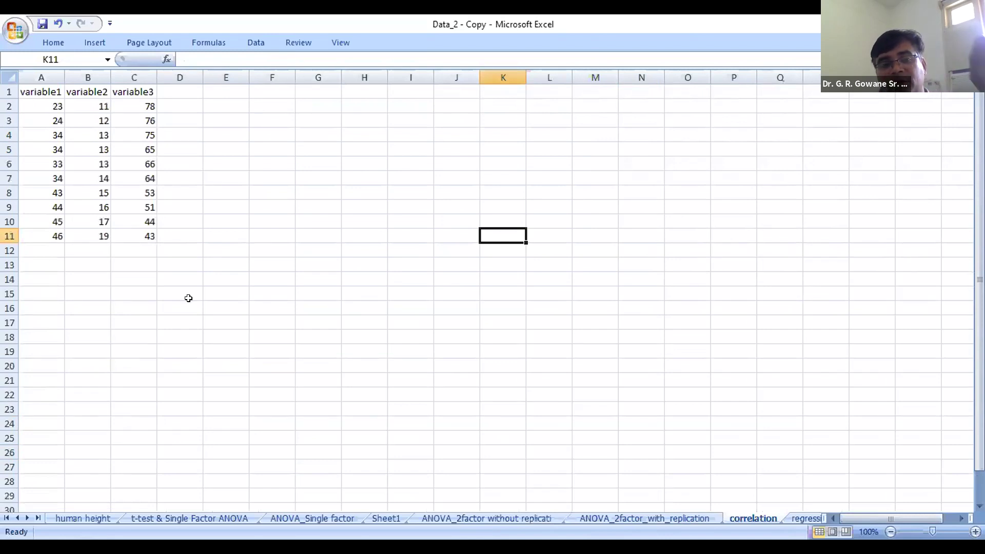
Start the Correlation analysis on the correlation sheet and set its Input Range to A1:C11.
left_click(256, 43)
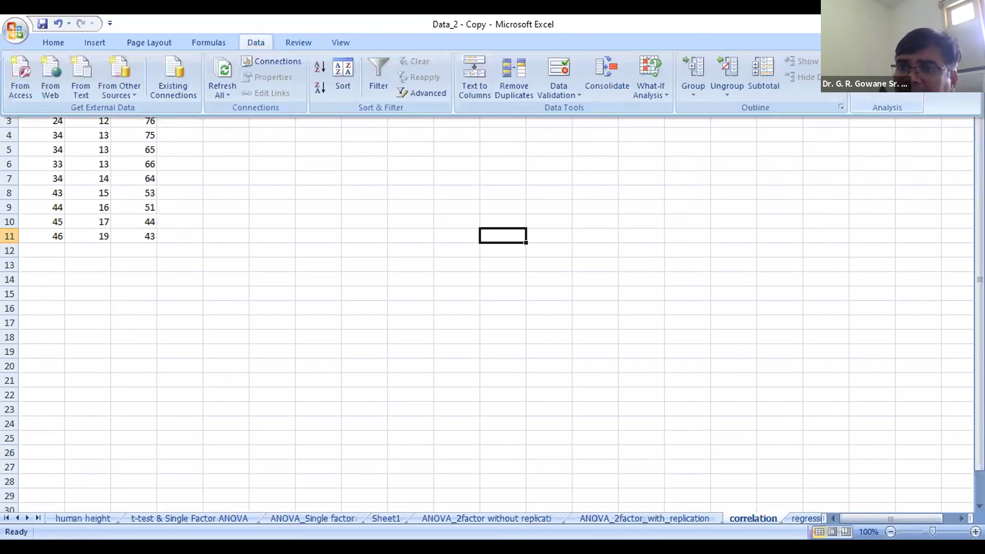
left_click(887, 61)
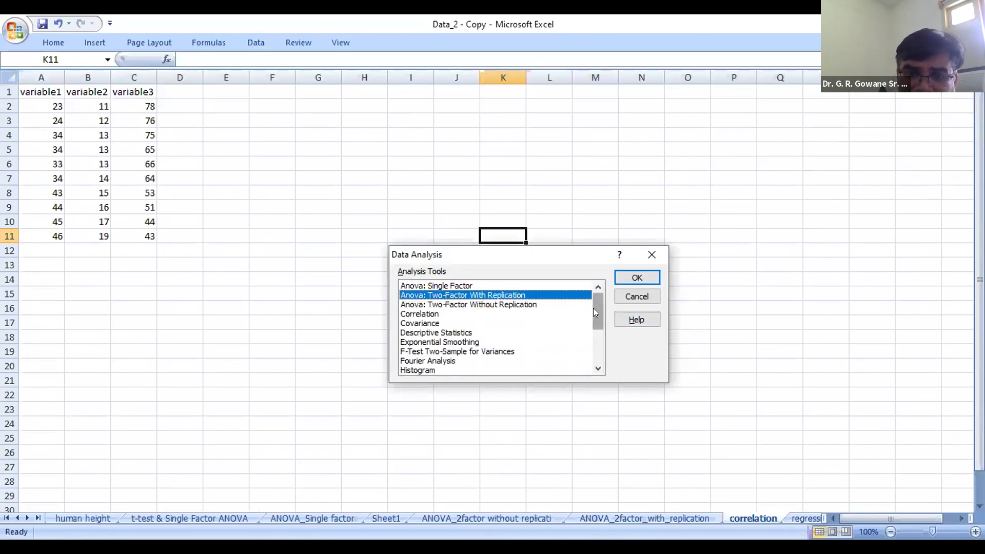
left_click(430, 313)
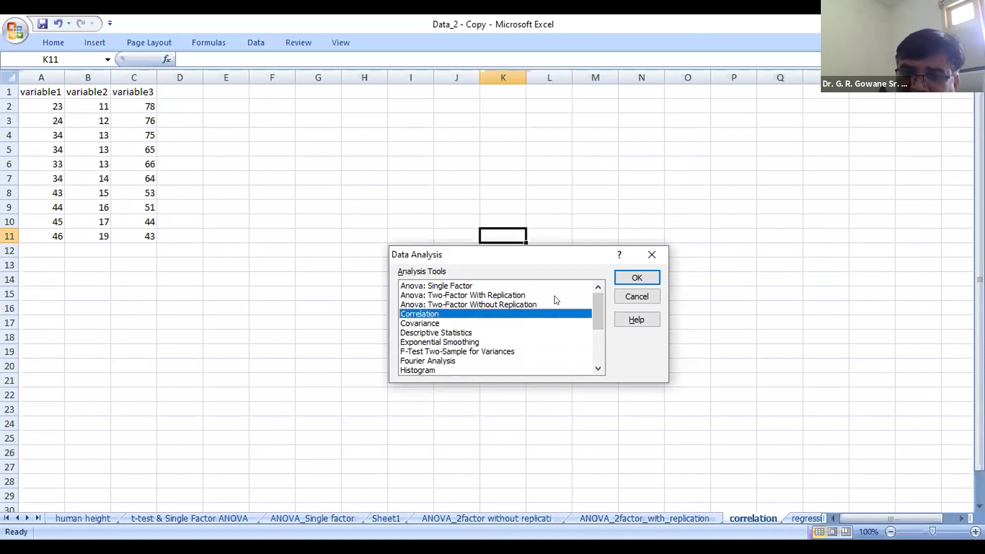
left_click(637, 278)
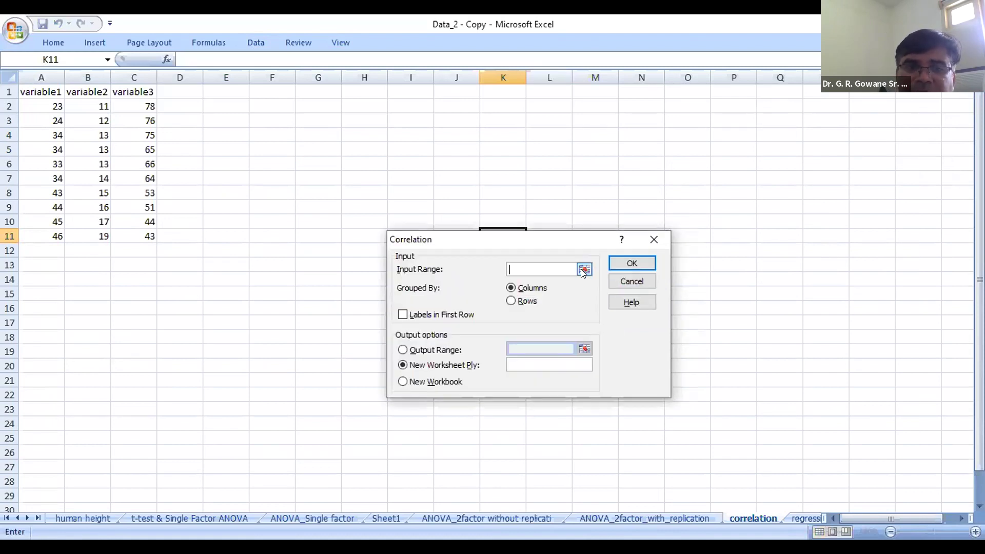
left_click(581, 269)
left_click_drag(31, 92, 58, 105)
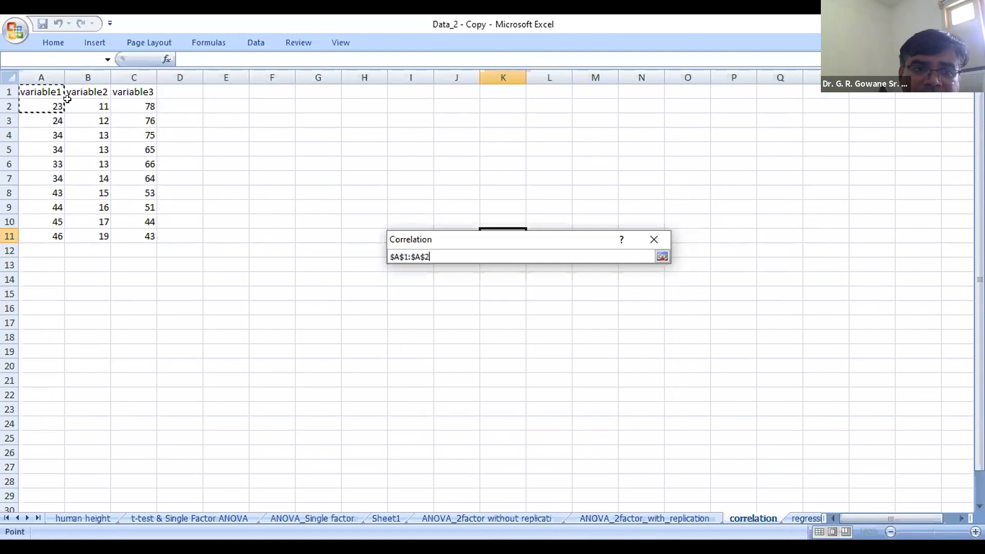
left_click_drag(158, 214, 154, 236)
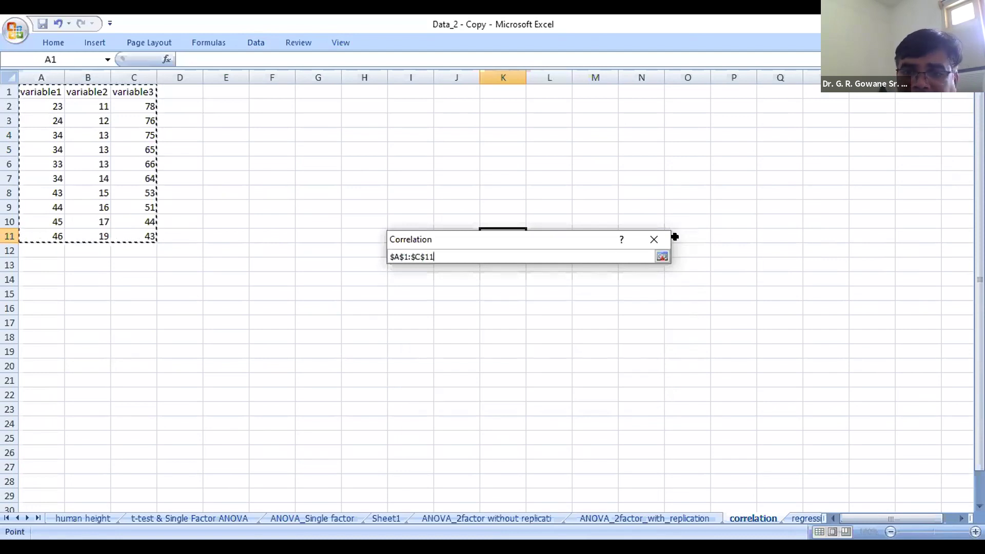
left_click(666, 256)
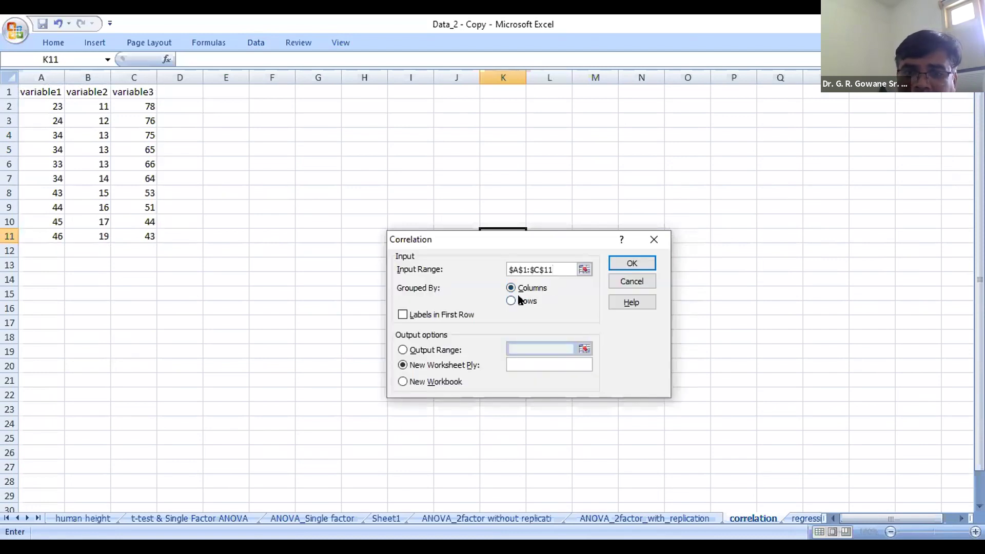
Run the correlation grouped by columns, with labels in the first row and the output range at G9.
left_click(462, 313)
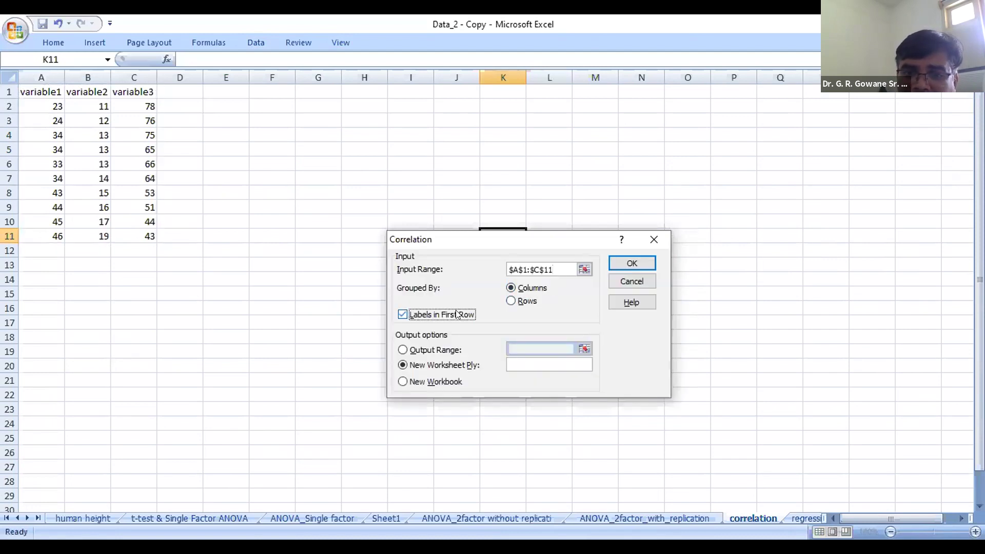
left_click(412, 350)
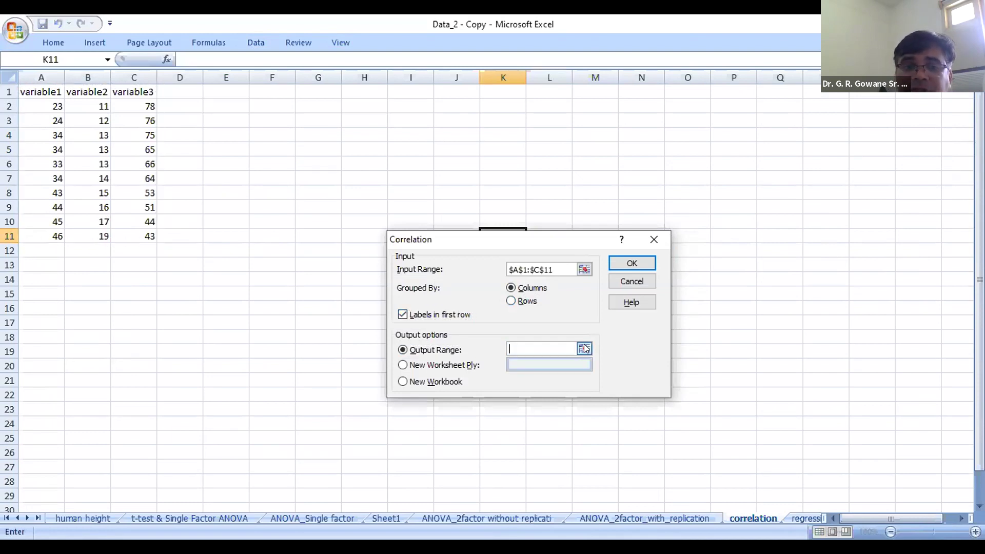
left_click(303, 204)
left_click(663, 256)
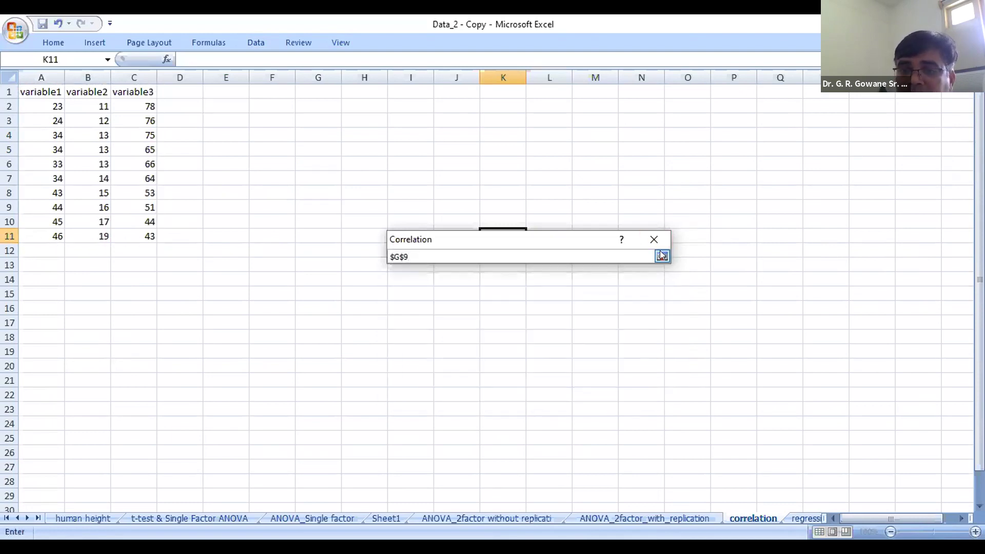
left_click(646, 263)
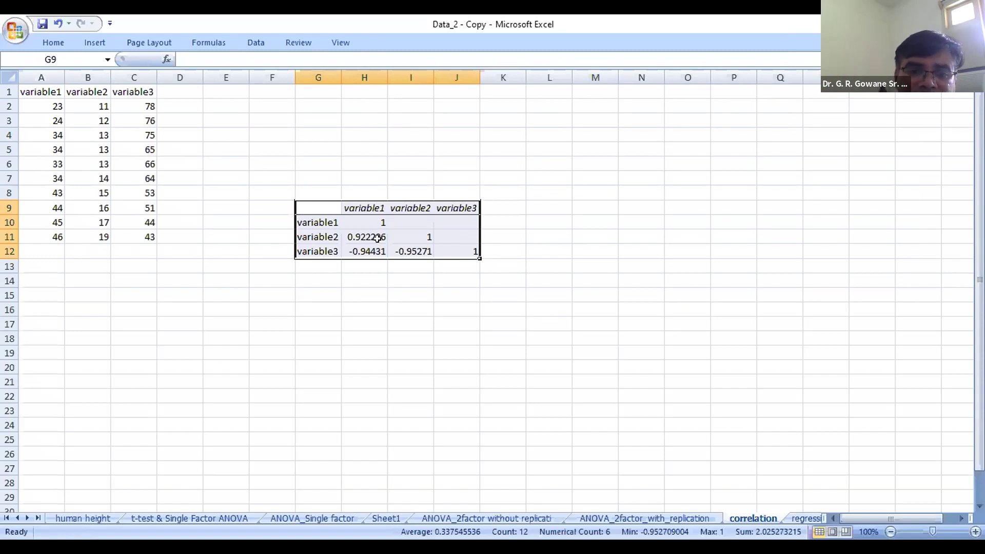
Check variable1's correlations with variable2 and variable3, and go to the Dependent header in A1 of the regression sheet.
left_click(375, 236)
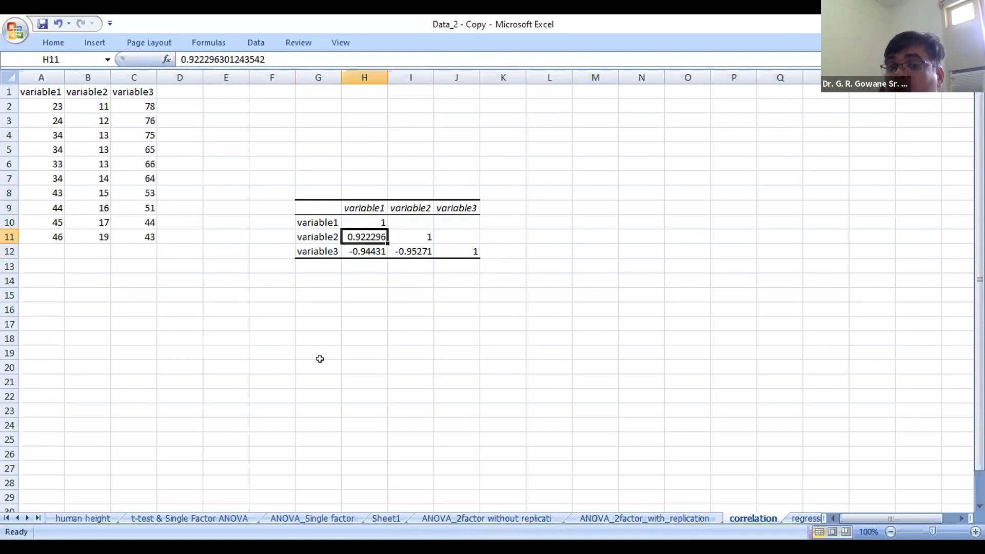
left_click(363, 252)
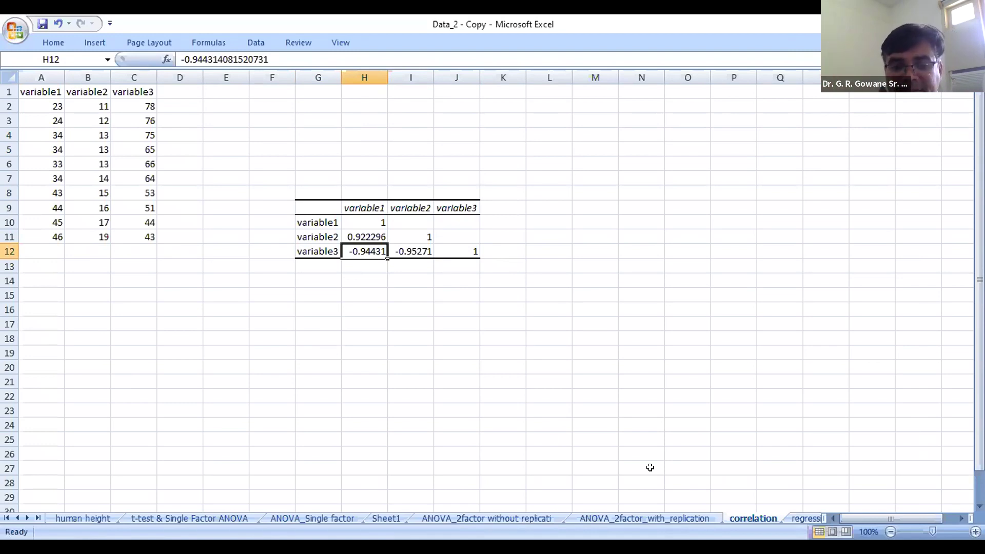
left_click(804, 519)
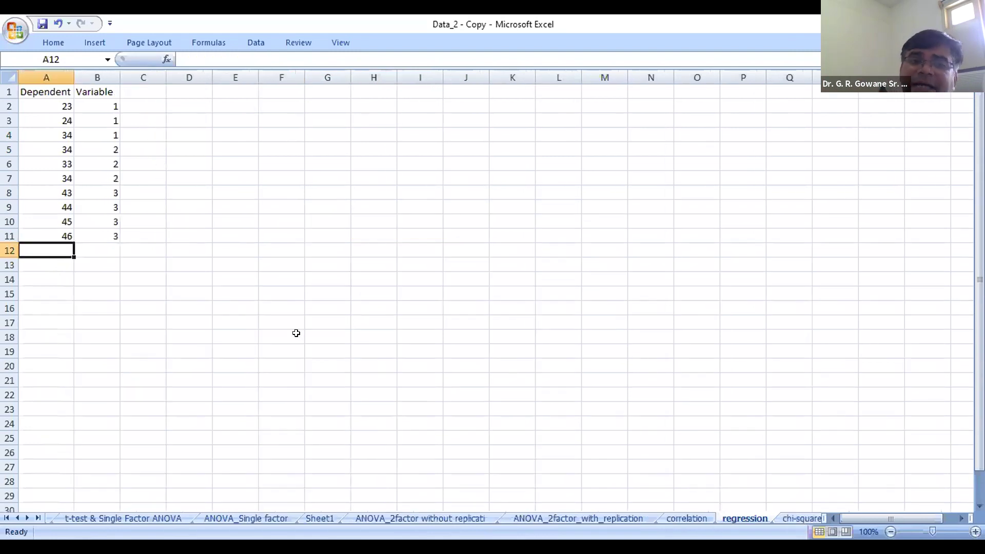
left_click(54, 87)
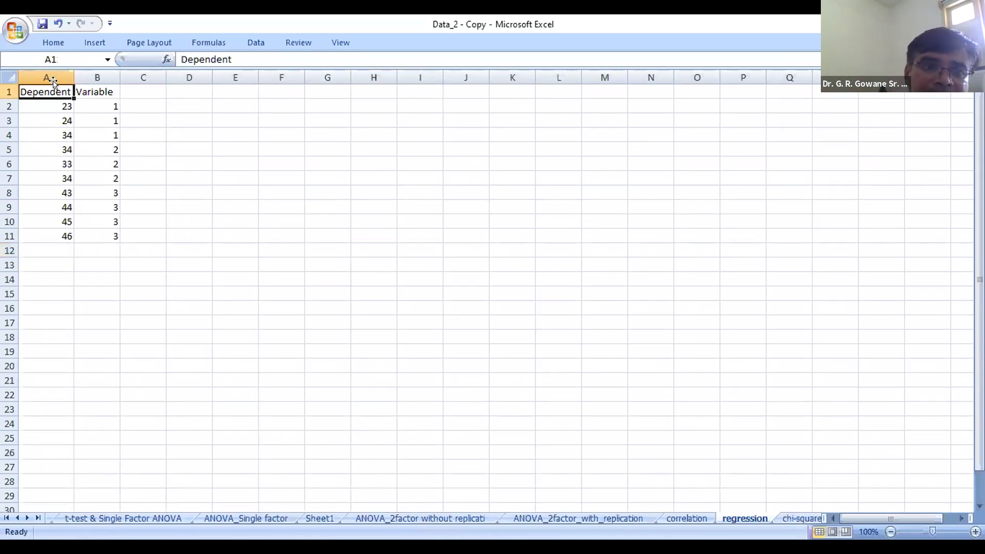
Review the Dependent column and the Variable column on the regression sheet, including their data in rows 2 to 11.
left_click(56, 74)
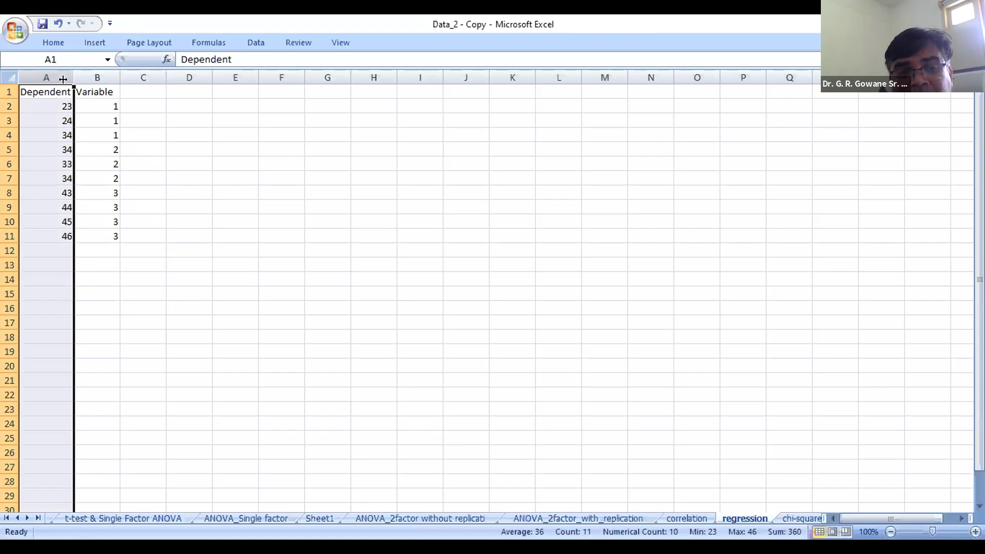
left_click(94, 74)
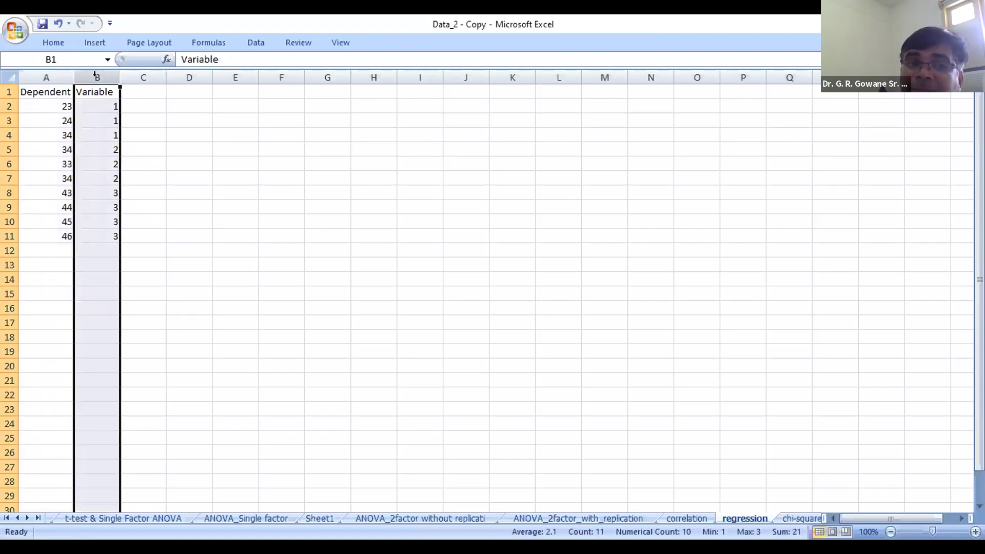
left_click_drag(106, 104, 108, 231)
left_click(189, 242)
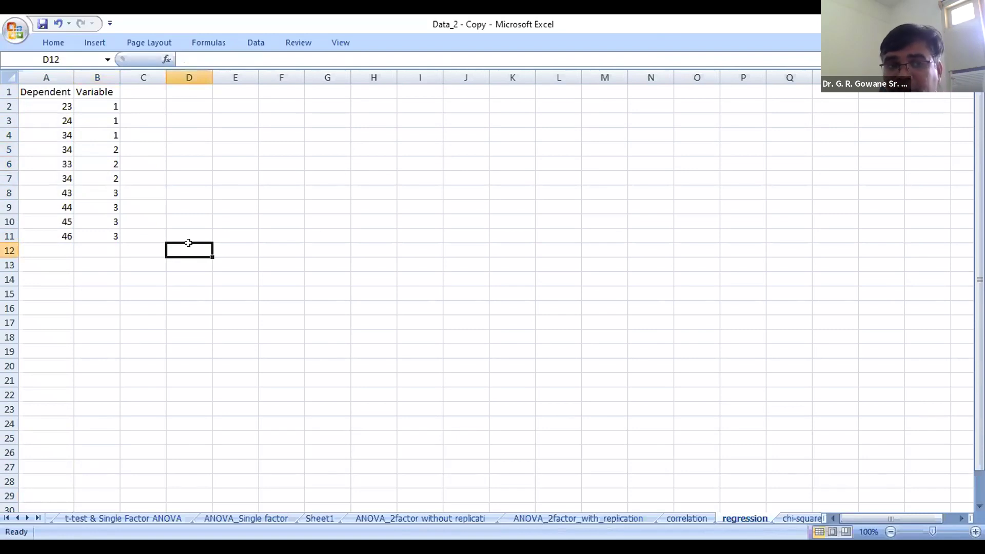
left_click_drag(49, 105, 49, 231)
left_click(79, 233)
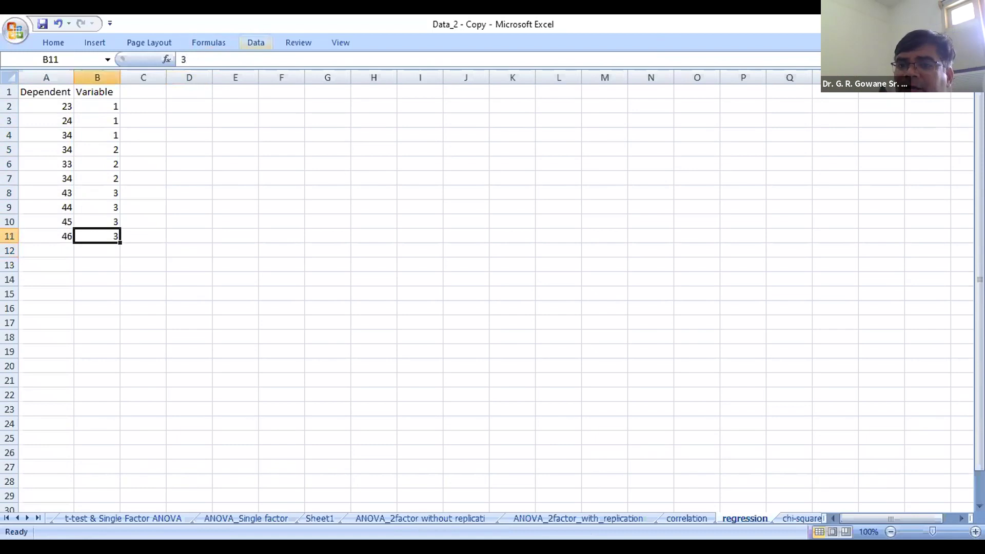
Start the Regression analysis and set the Input Y Range to A1:A11 and the Input X Range to B1:B11.
left_click(256, 42)
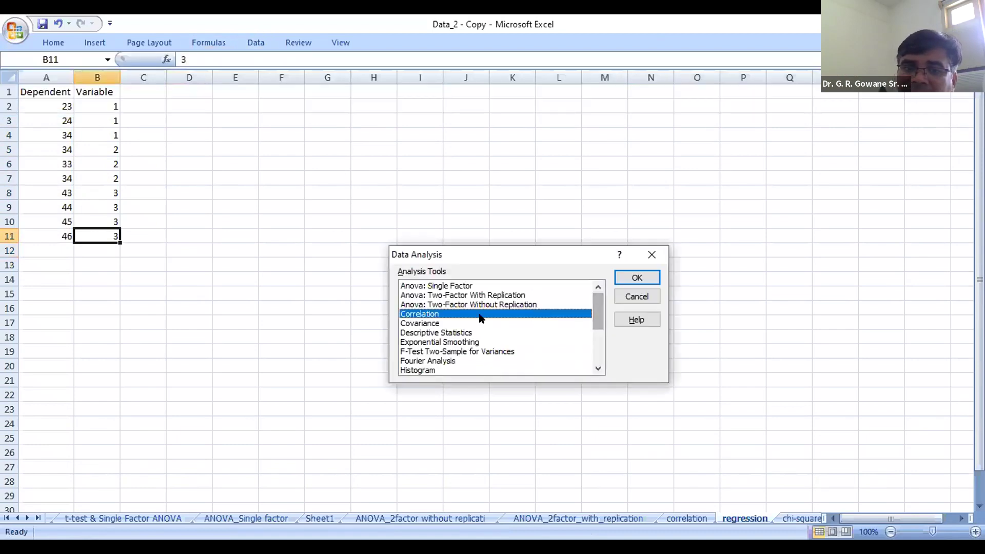
left_click(601, 351)
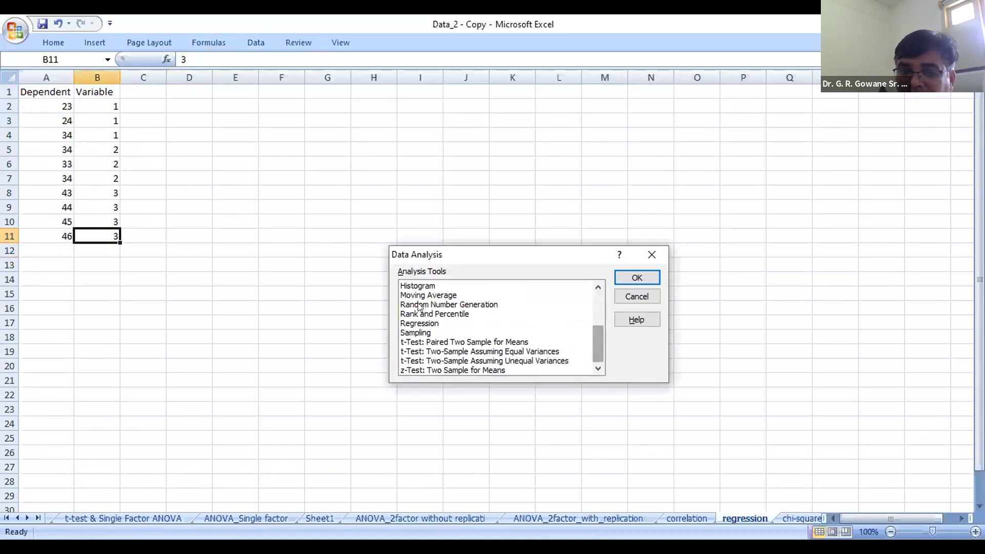
left_click(418, 323)
left_click(631, 284)
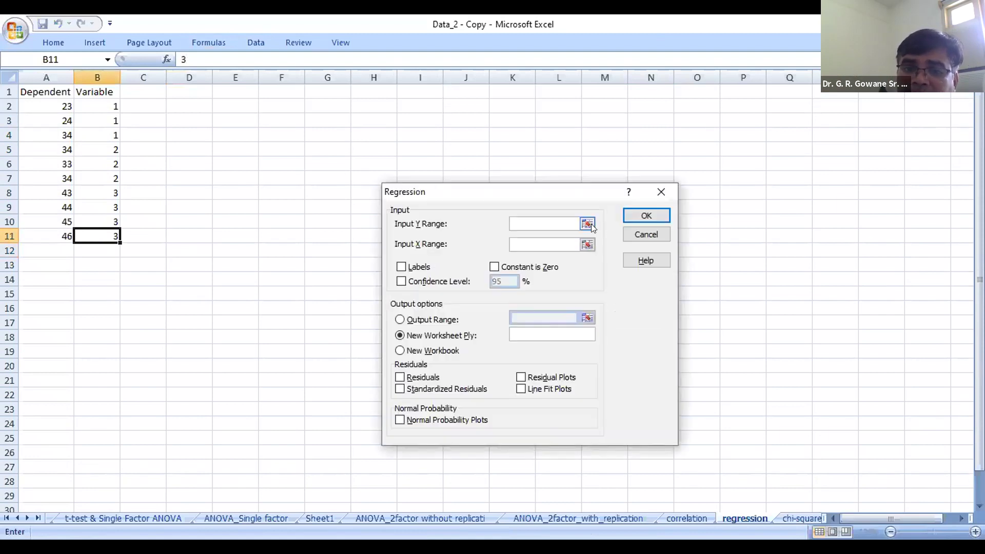
left_click(588, 224)
left_click_drag(54, 87, 54, 236)
left_click(669, 209)
left_click(585, 249)
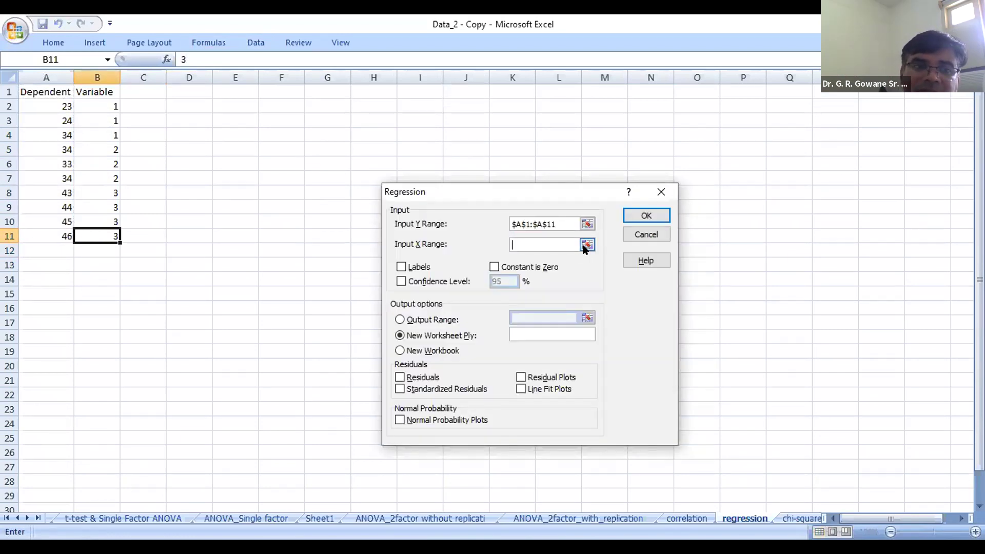
left_click_drag(109, 89, 97, 227)
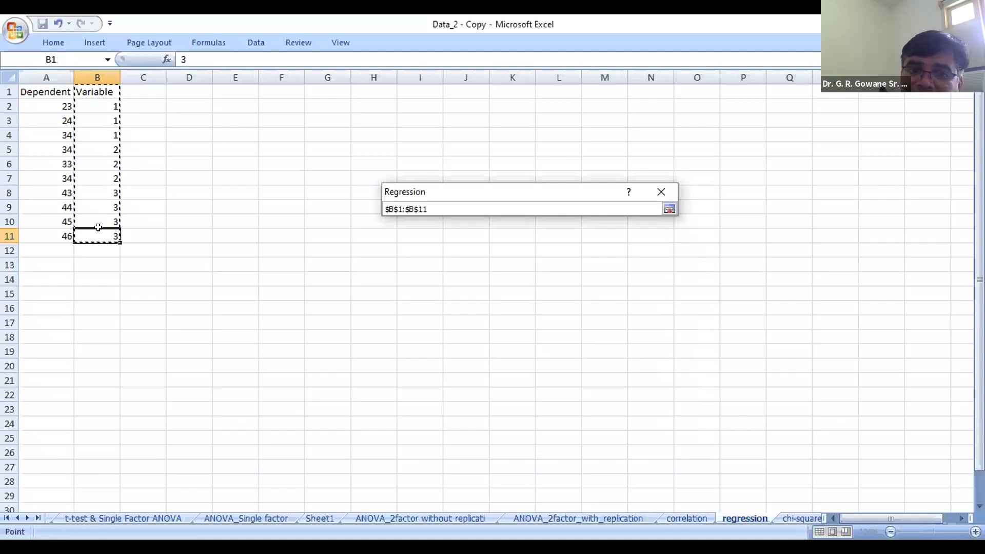
left_click(670, 209)
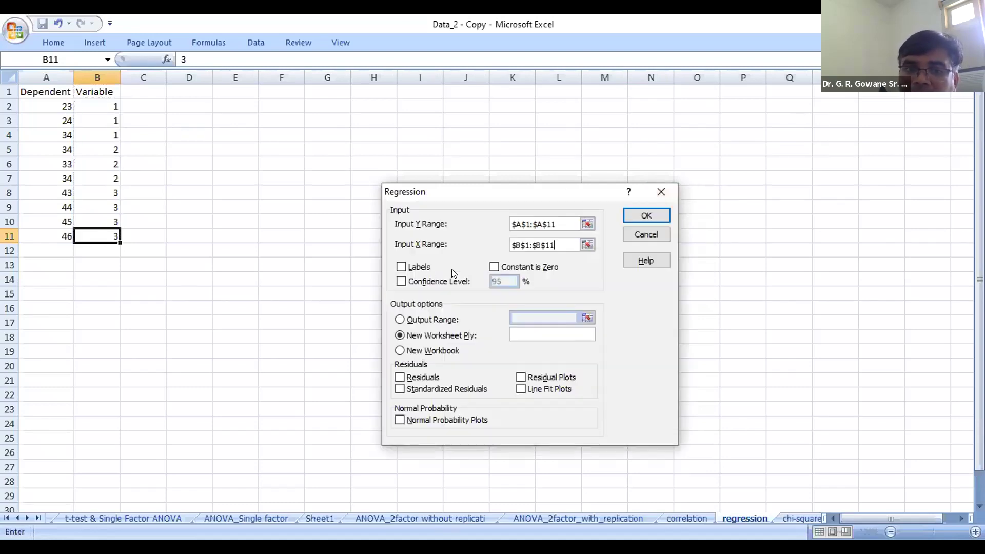
Run the regression with labels included and the output range at E9.
left_click(418, 268)
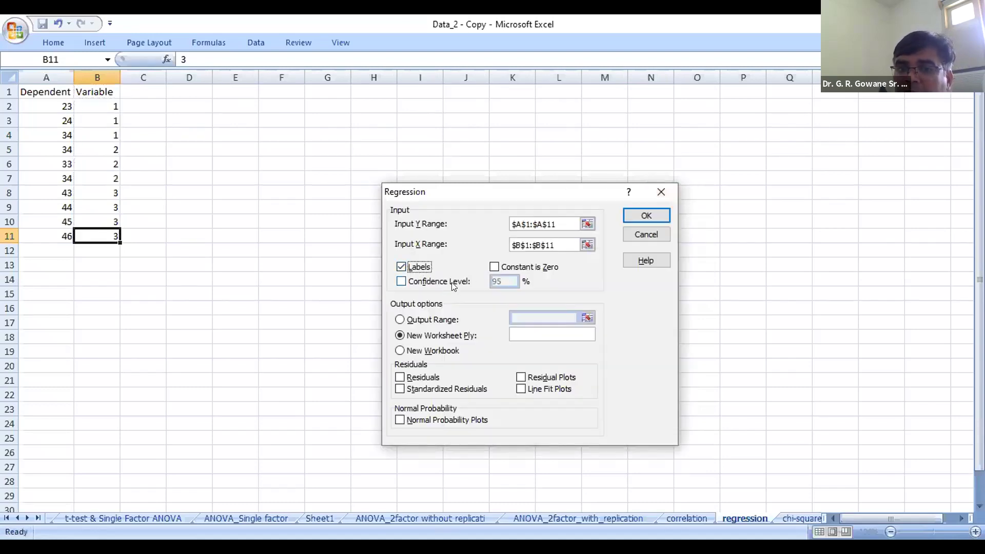
left_click(412, 320)
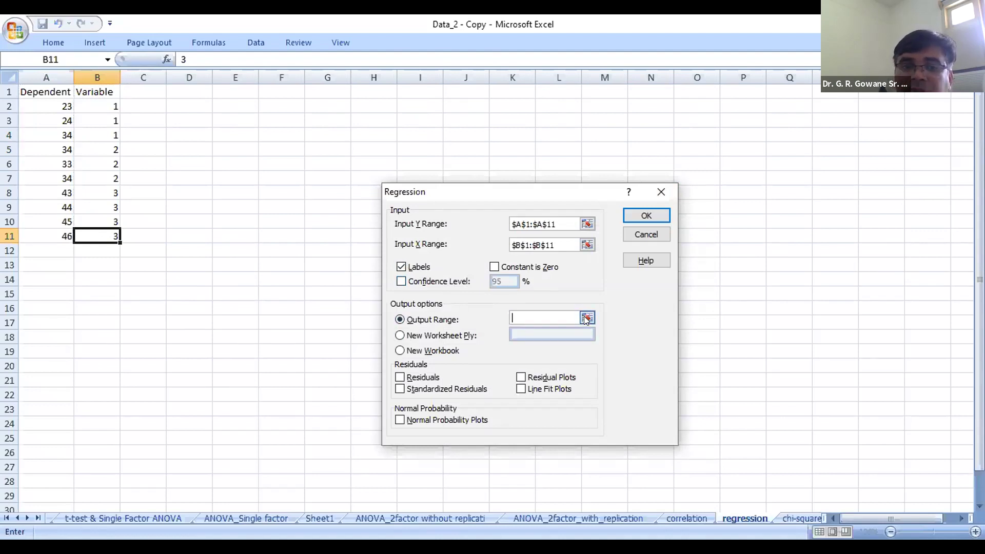
left_click(226, 204)
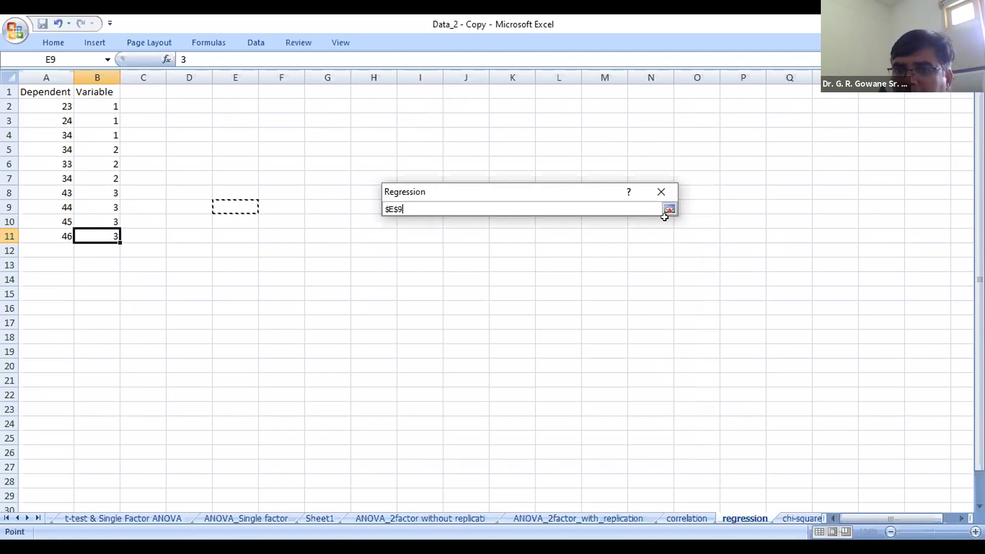
key("Return")
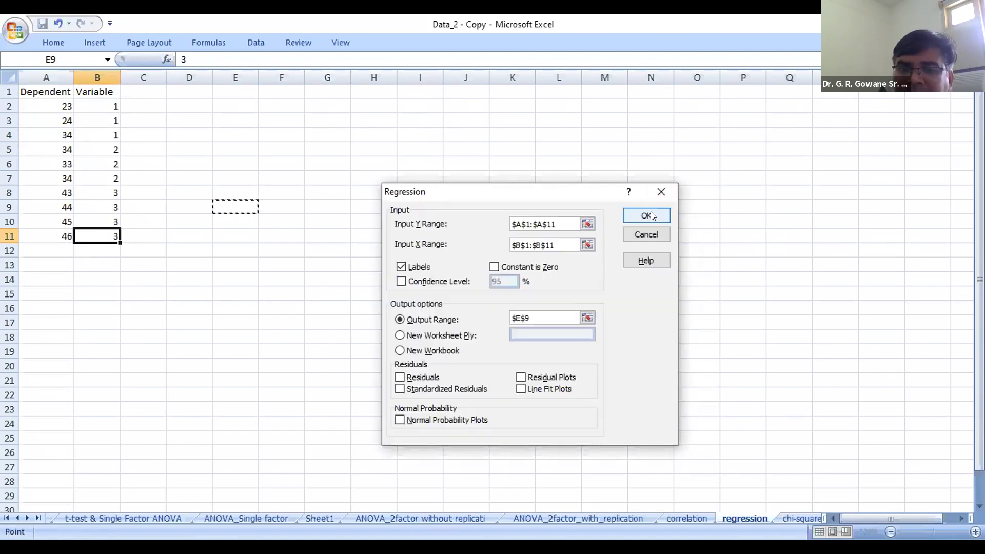
left_click(651, 212)
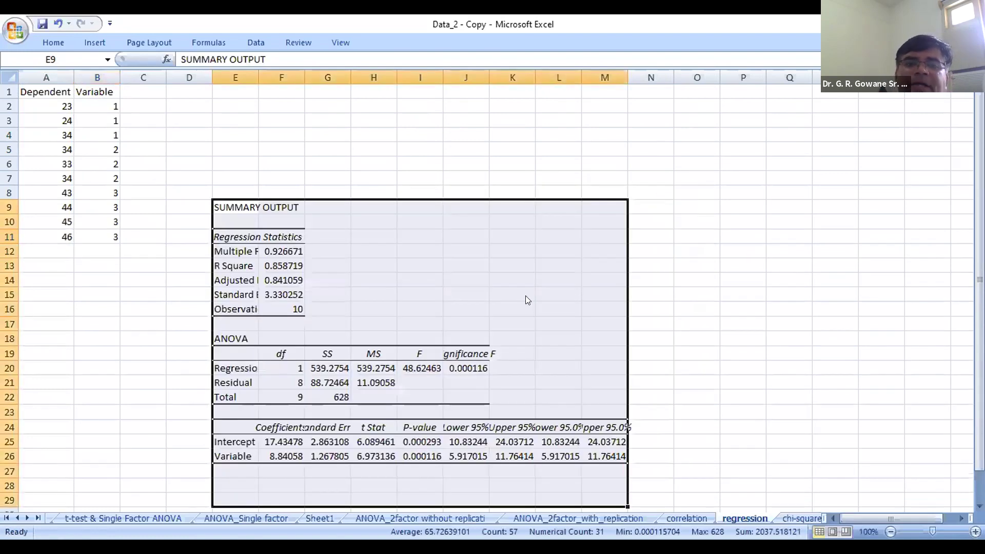
Fit column E to its contents and check Multiple R, R Square and Observations in the regression statistics.
double_click(259, 77)
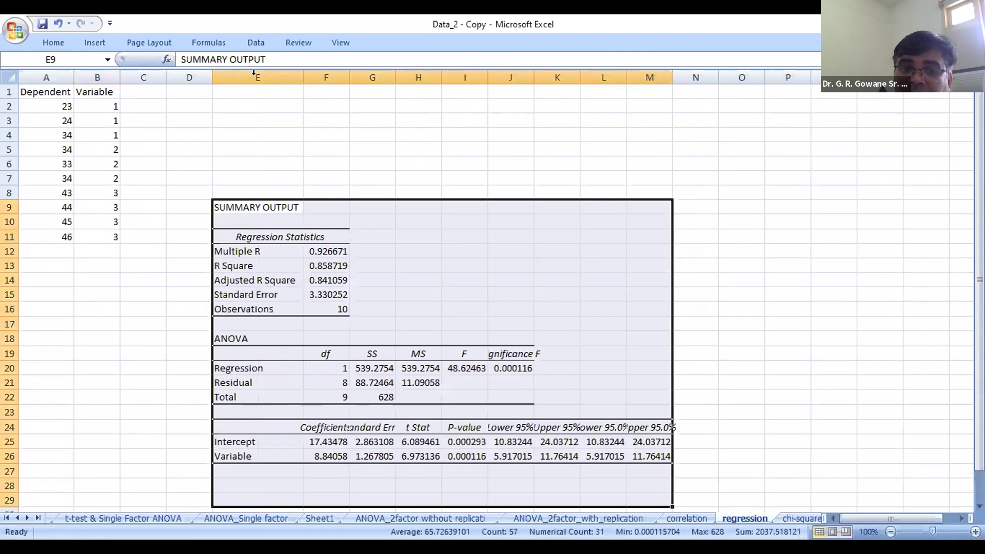
left_click(258, 253)
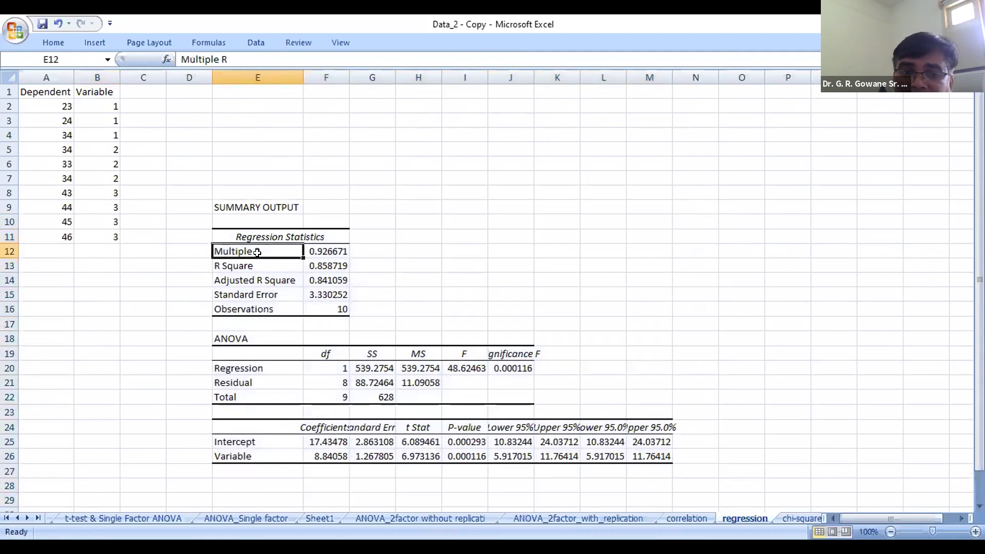
left_click(338, 252)
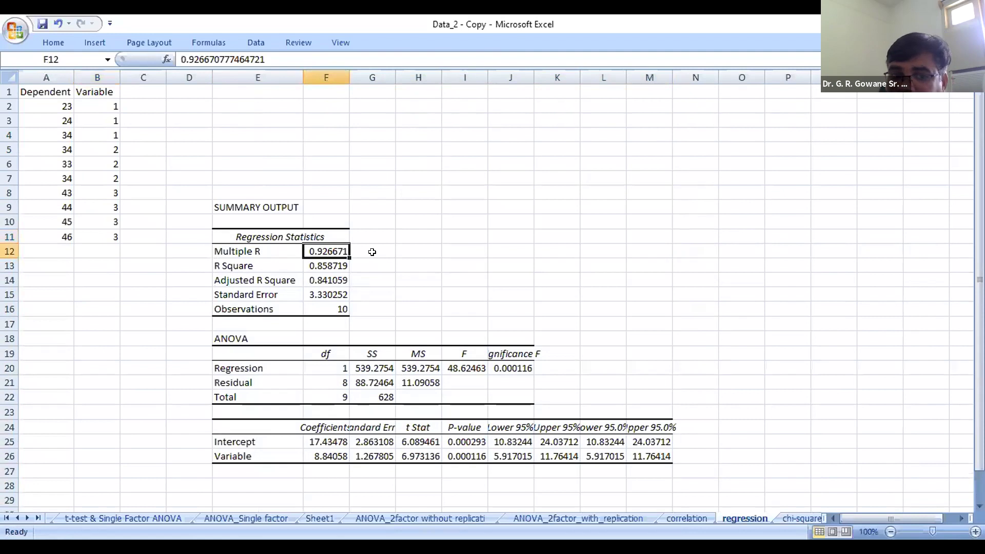
key("Down")
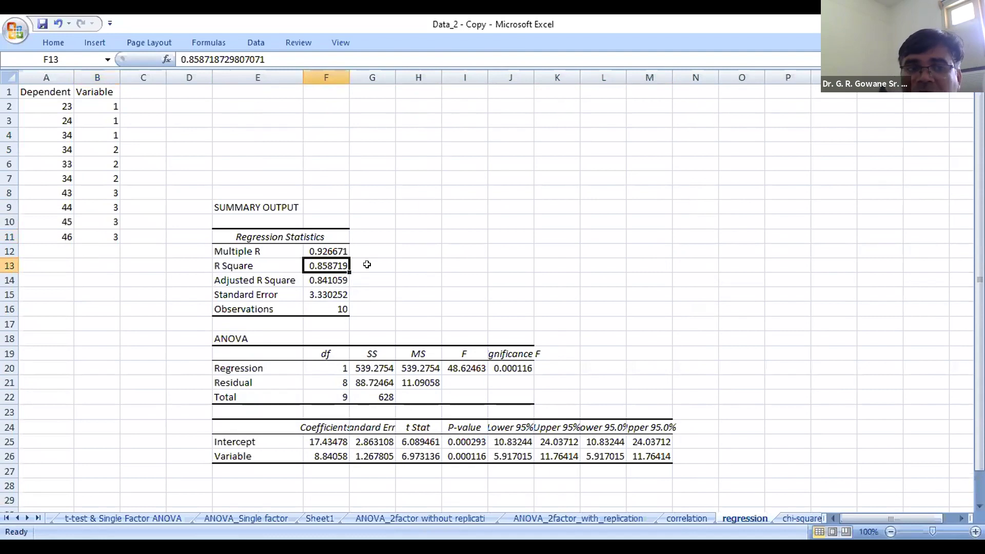
left_click(339, 308)
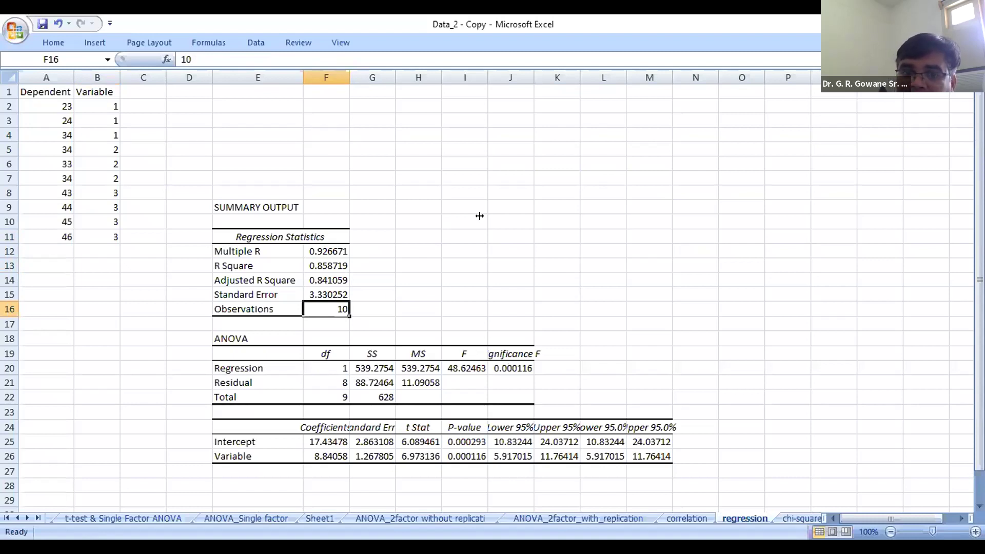
Fit columns H and J to their contents and check the Significance F value in the regression's ANOVA table.
double_click(442, 77)
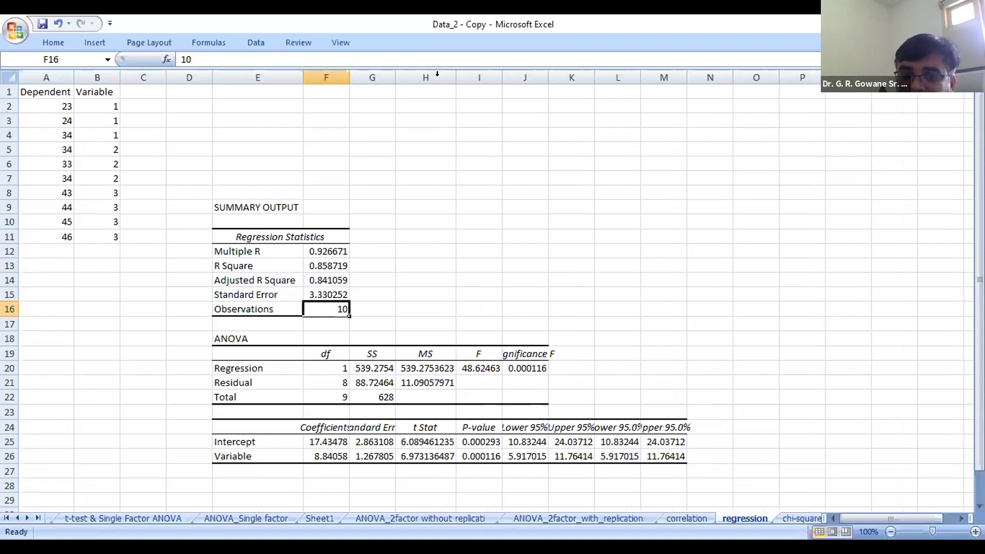
double_click(548, 77)
left_click(557, 369)
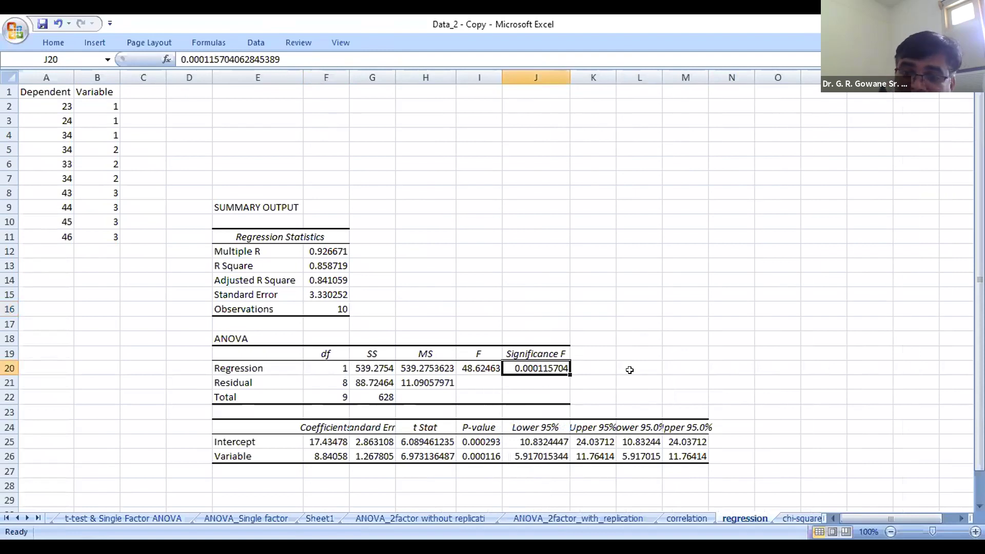
Make the Intercept and Variable coefficients in F25:F26 bold with a yellow fill.
left_click_drag(326, 448, 327, 452)
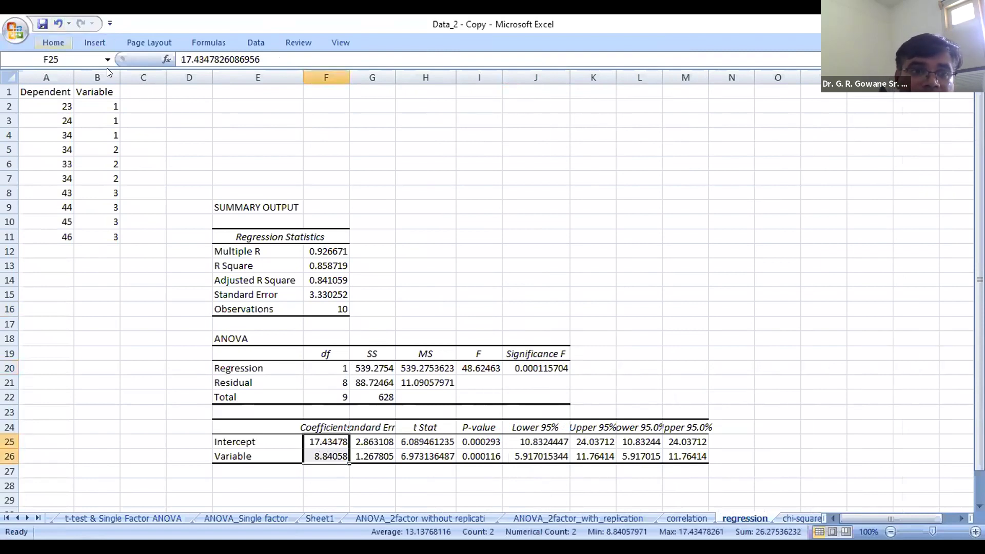
left_click(53, 41)
left_click(125, 87)
left_click(46, 41)
left_click(211, 87)
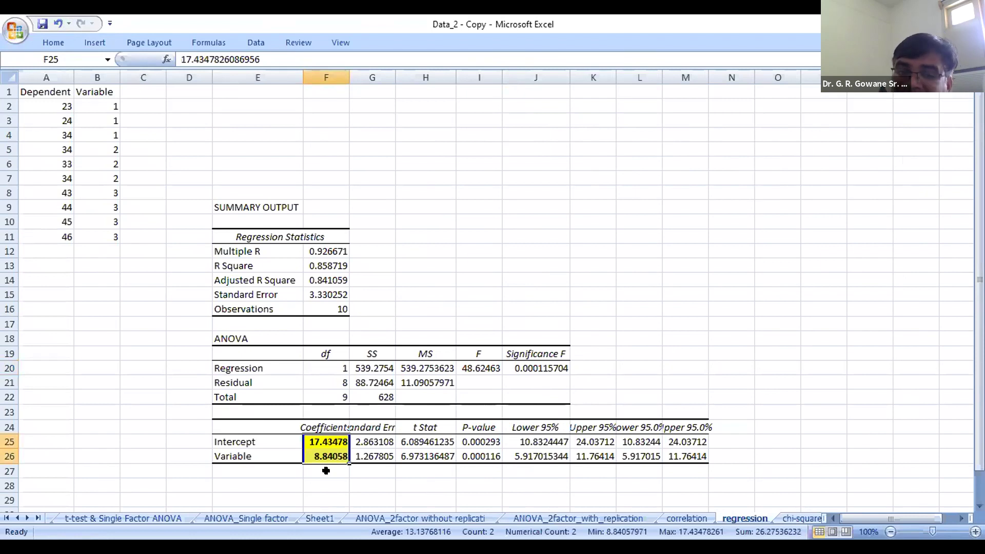
Enter the regression equation "Y=17.43 + 8.84 x Variable" as text in cell J9.
left_click(515, 204)
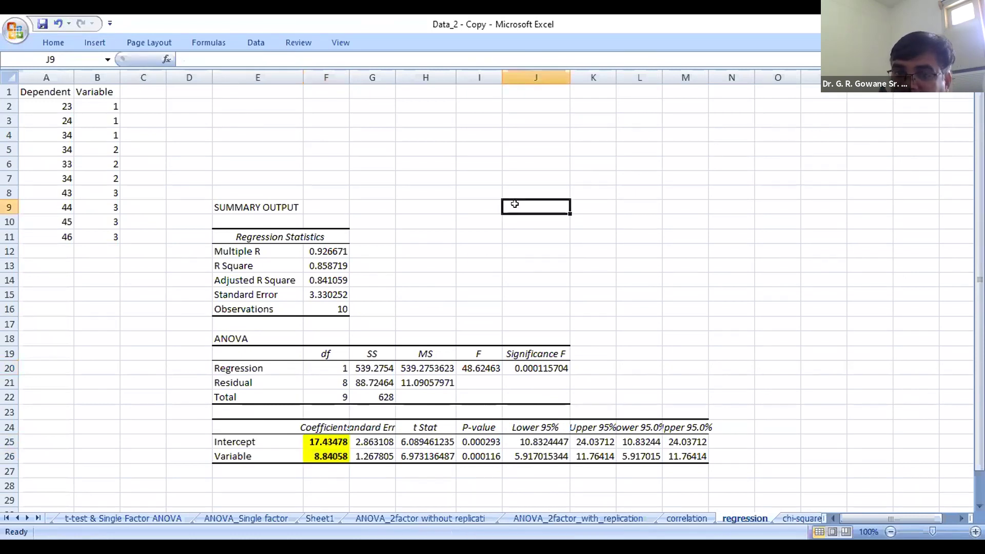
type("Y")
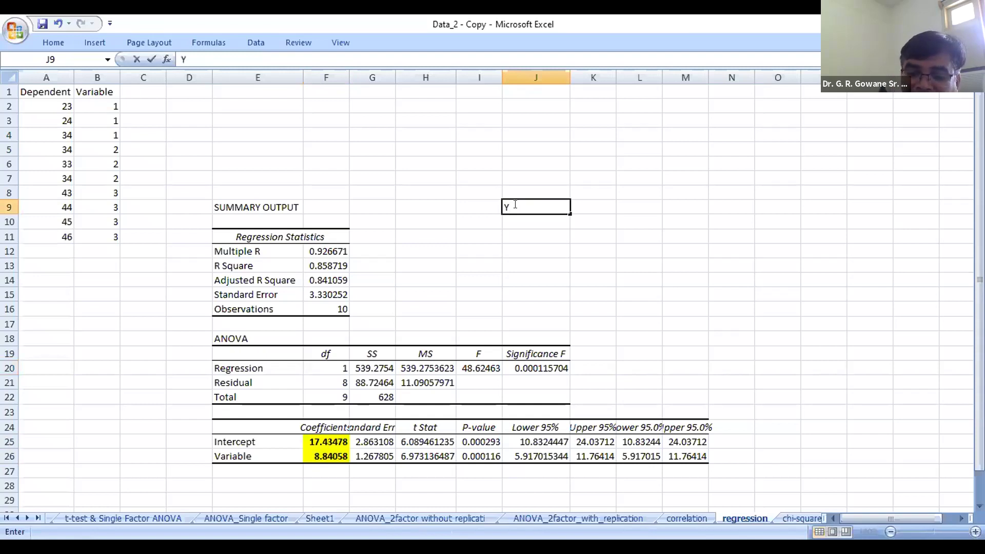
type("=1")
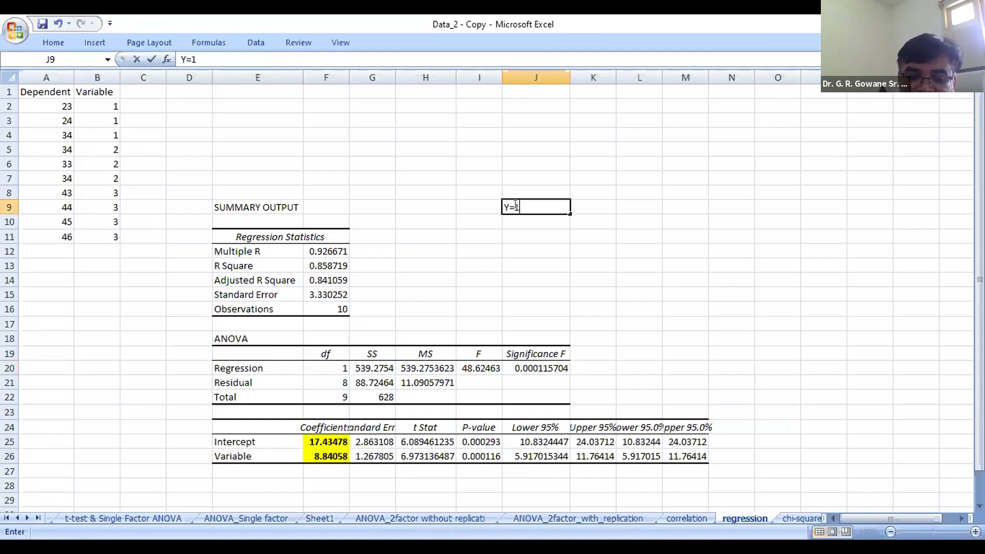
type("7.43")
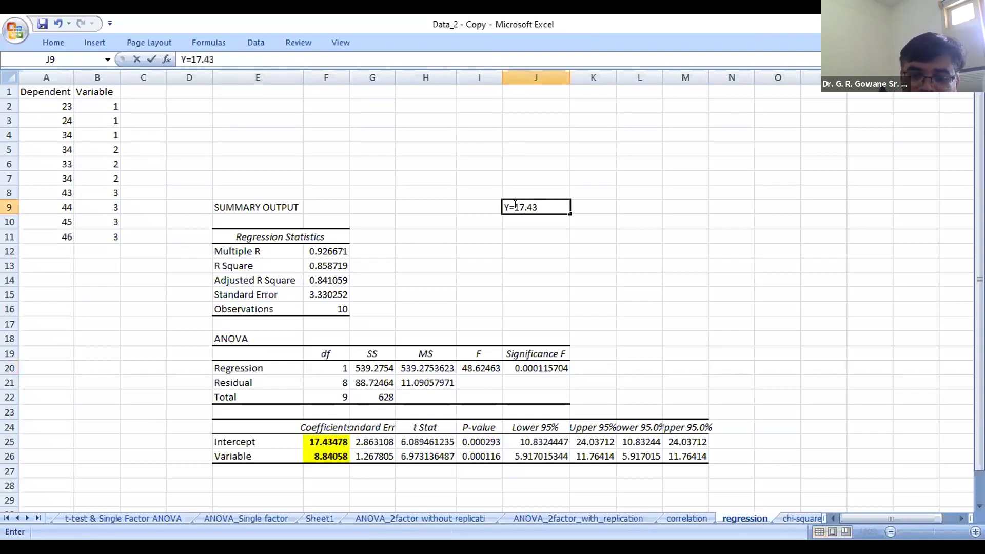
type(" + 8.8")
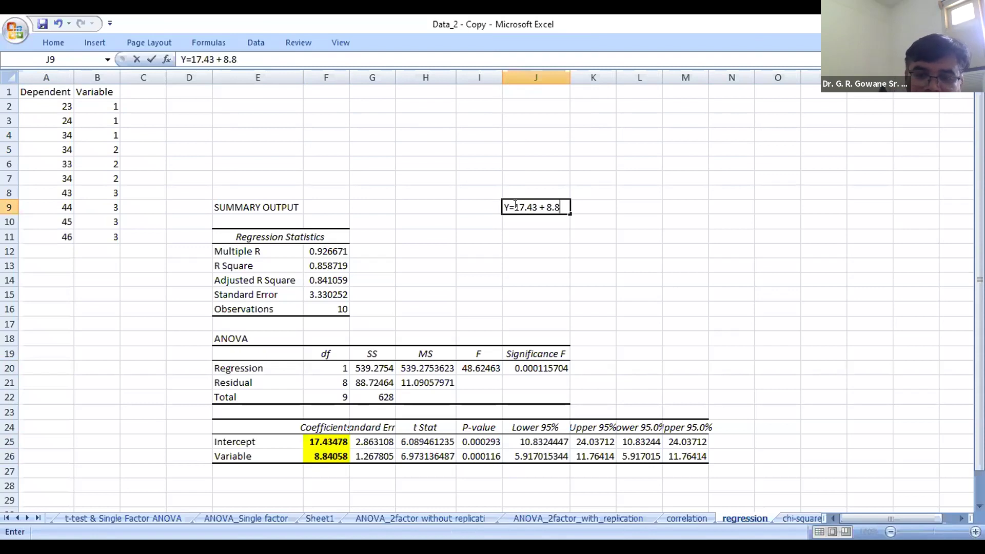
type("4 x")
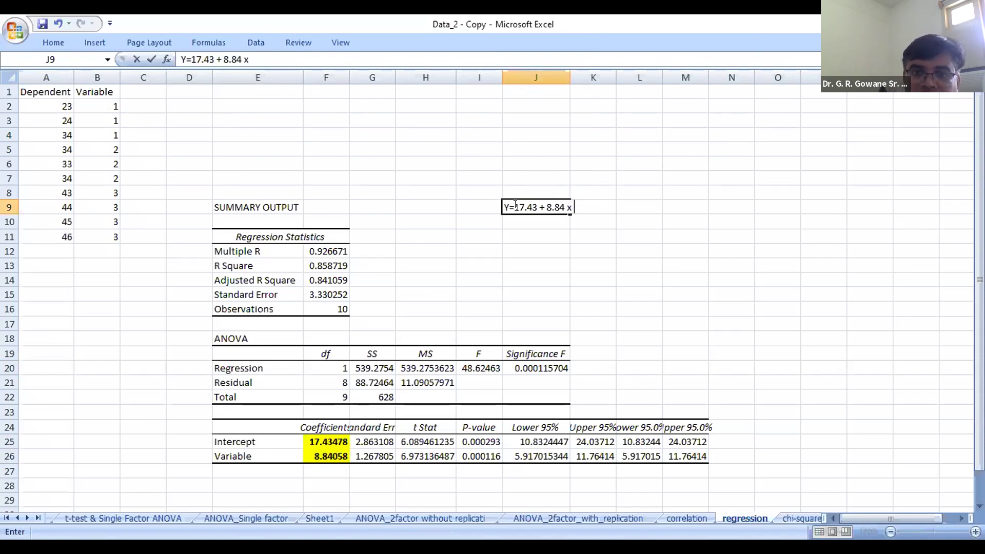
type(" Variable")
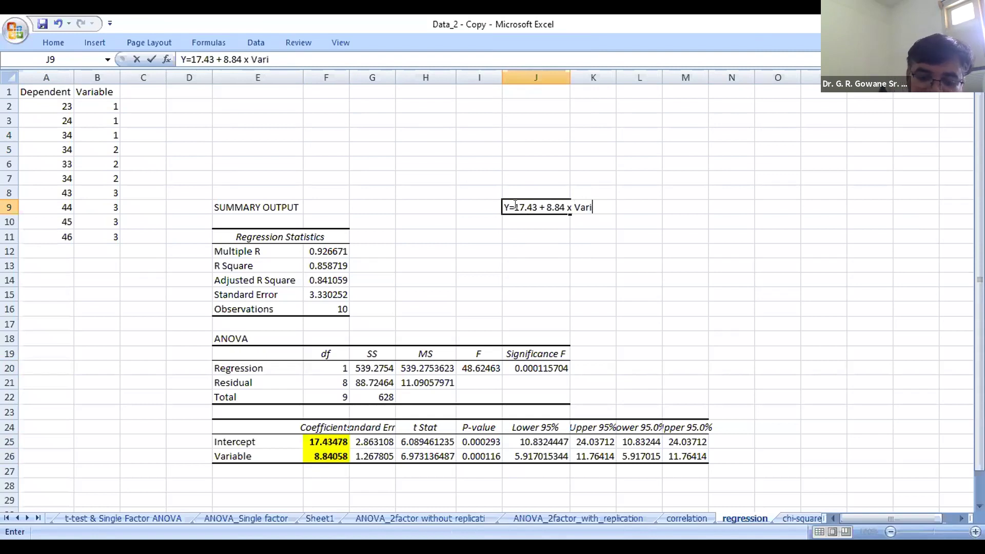
left_click(527, 244)
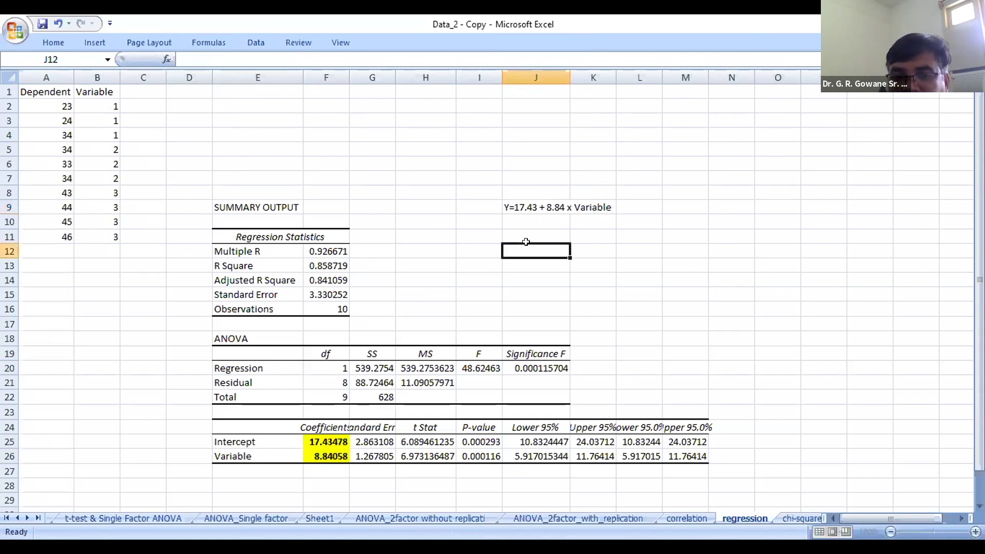
Make the regression equation in J9:K9 bold.
left_click(514, 205)
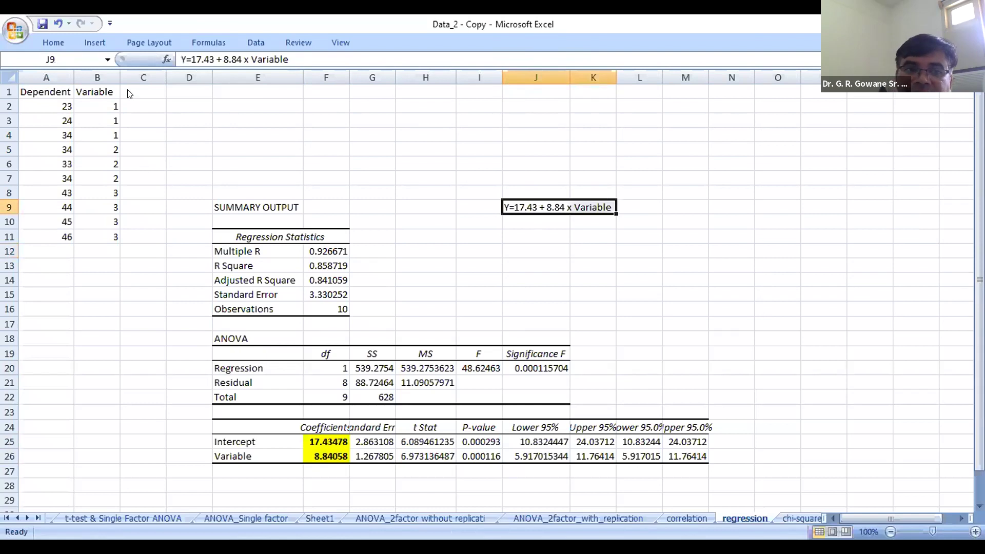
left_click(54, 42)
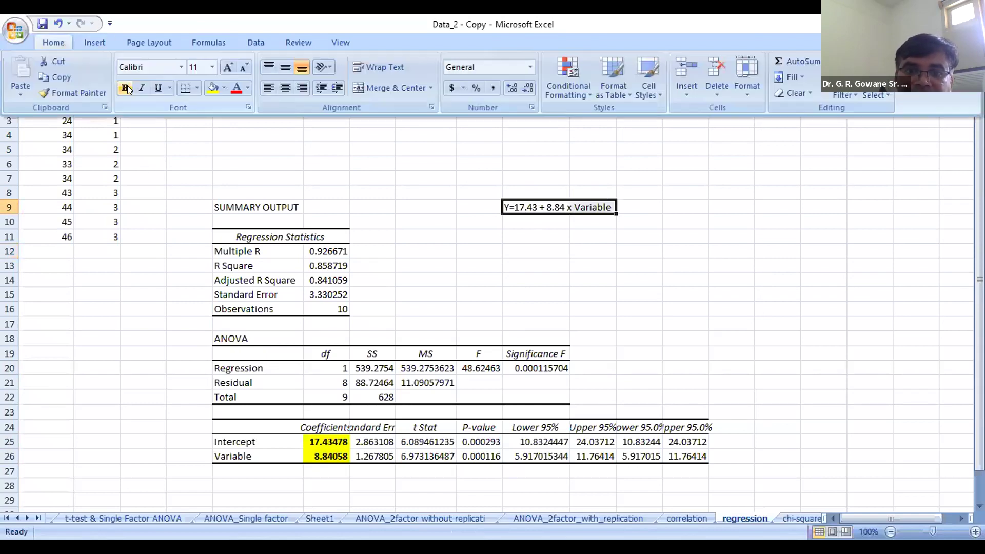
left_click(124, 87)
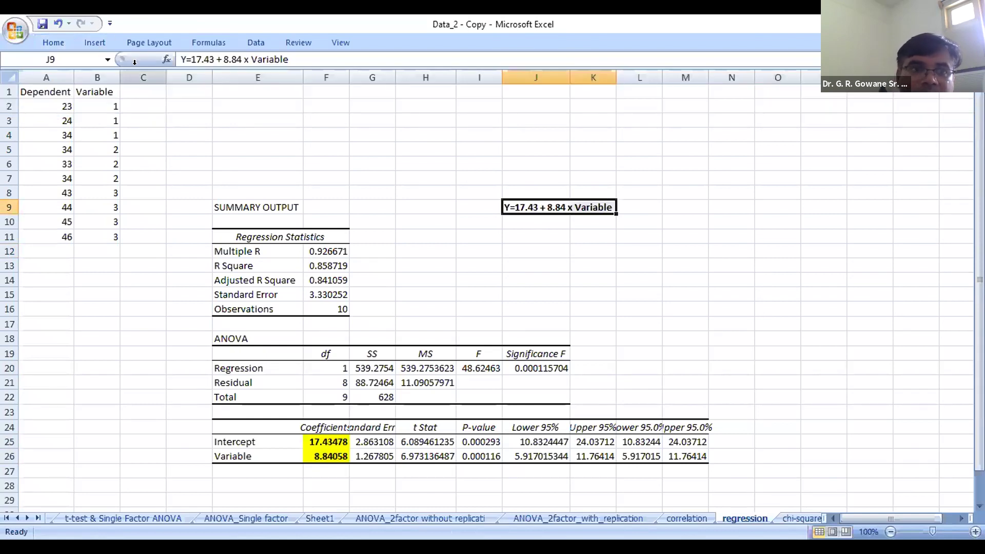
Enlarge the font of the regression equation in J9:K9 by one size and fit column J to its contents.
left_click(52, 41)
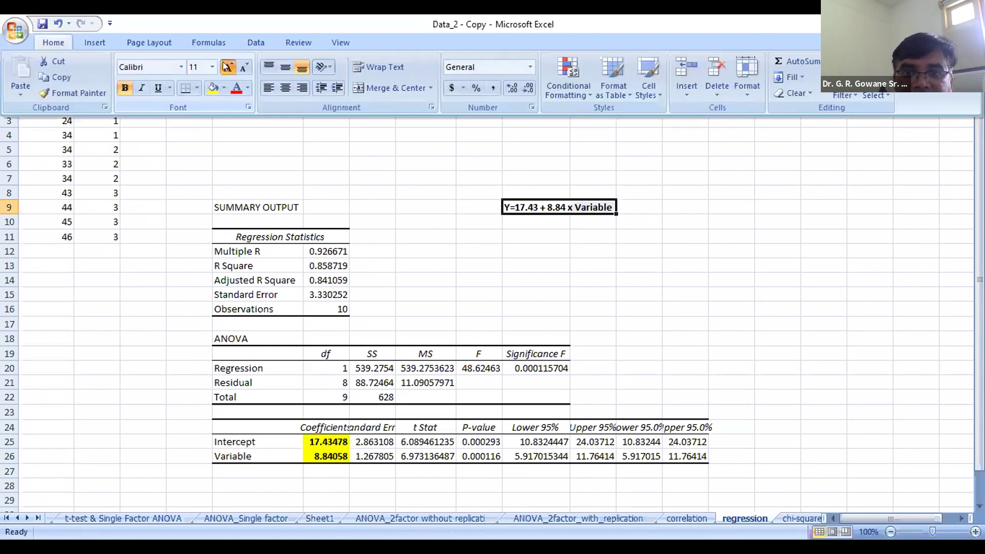
left_click(225, 61)
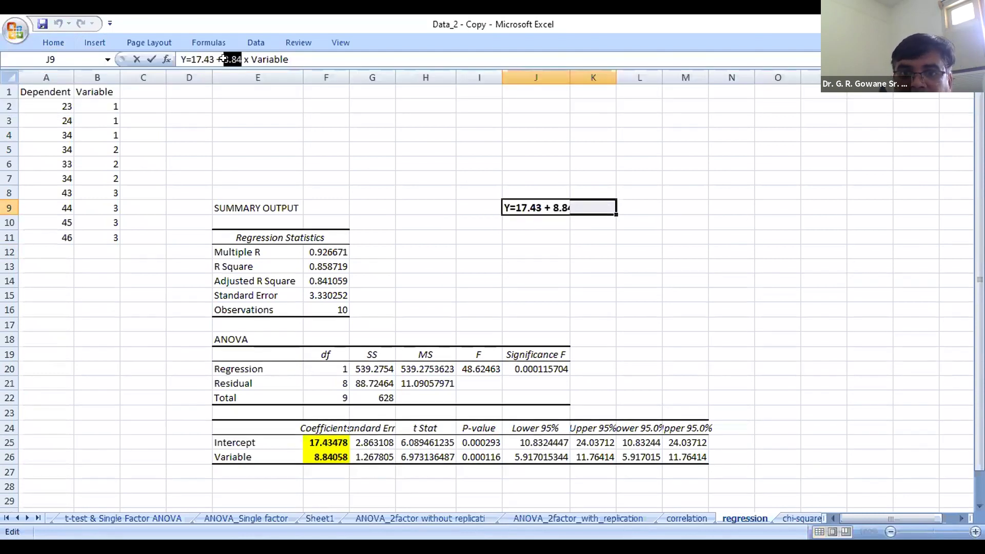
double_click(569, 77)
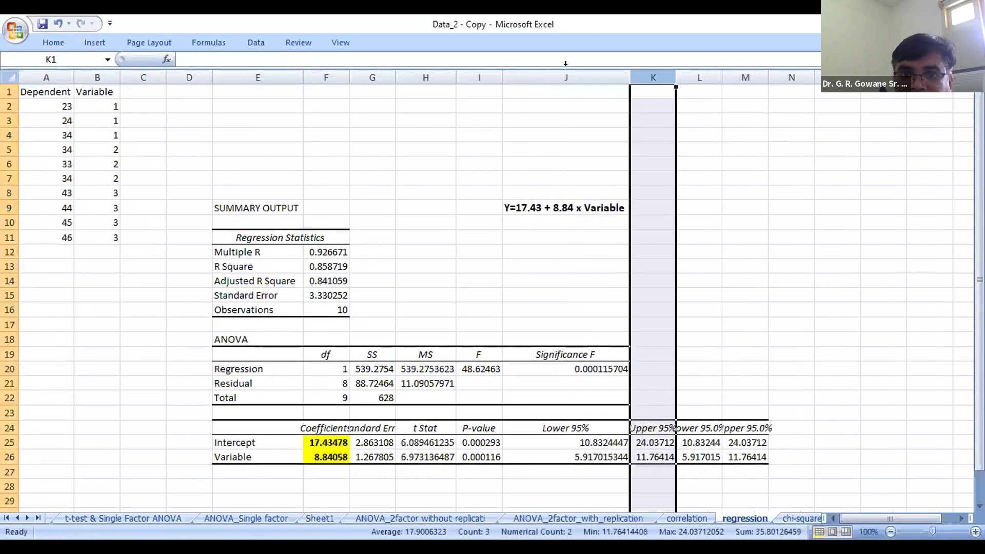
Review the regression equation in J9 and the Significance F value in the ANOVA table.
left_click(558, 207)
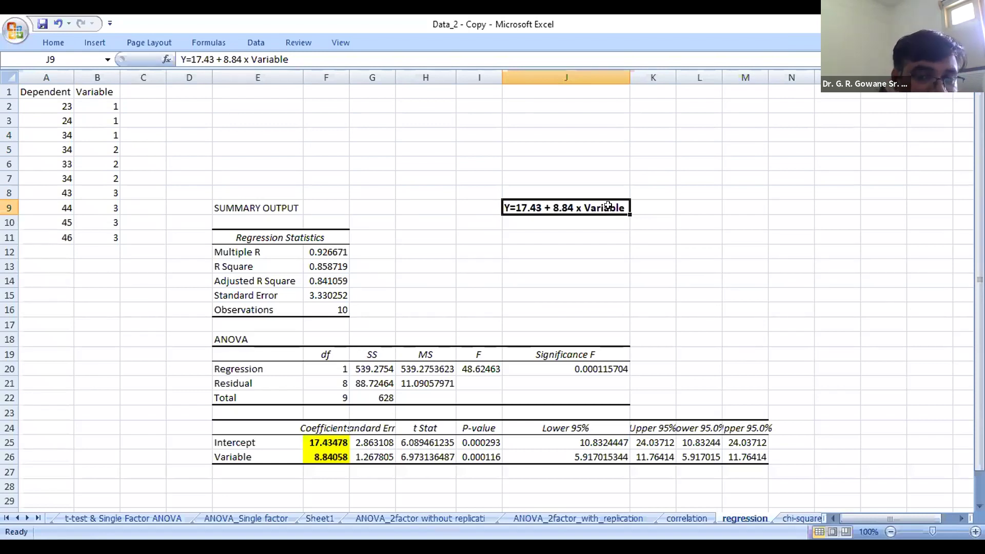
left_click(569, 279)
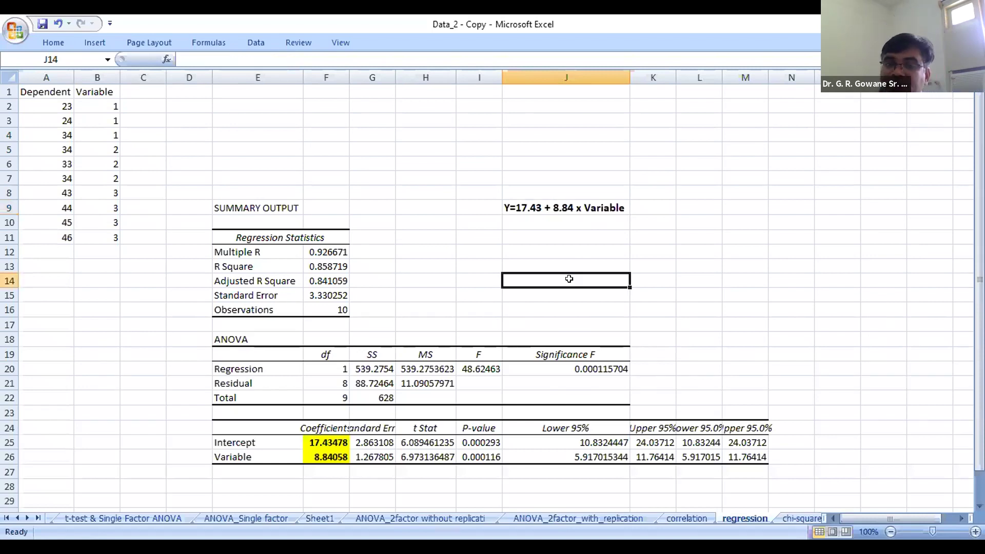
left_click(581, 369)
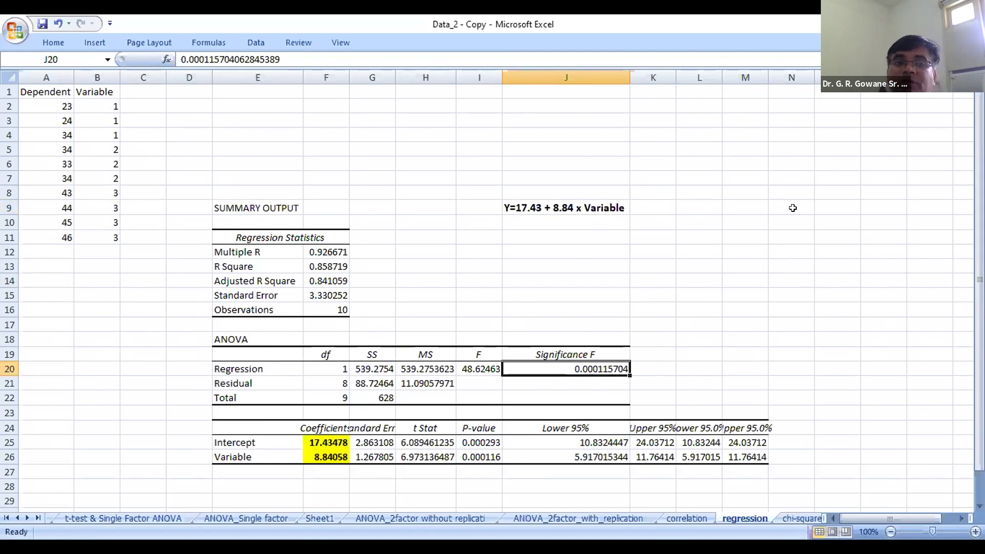